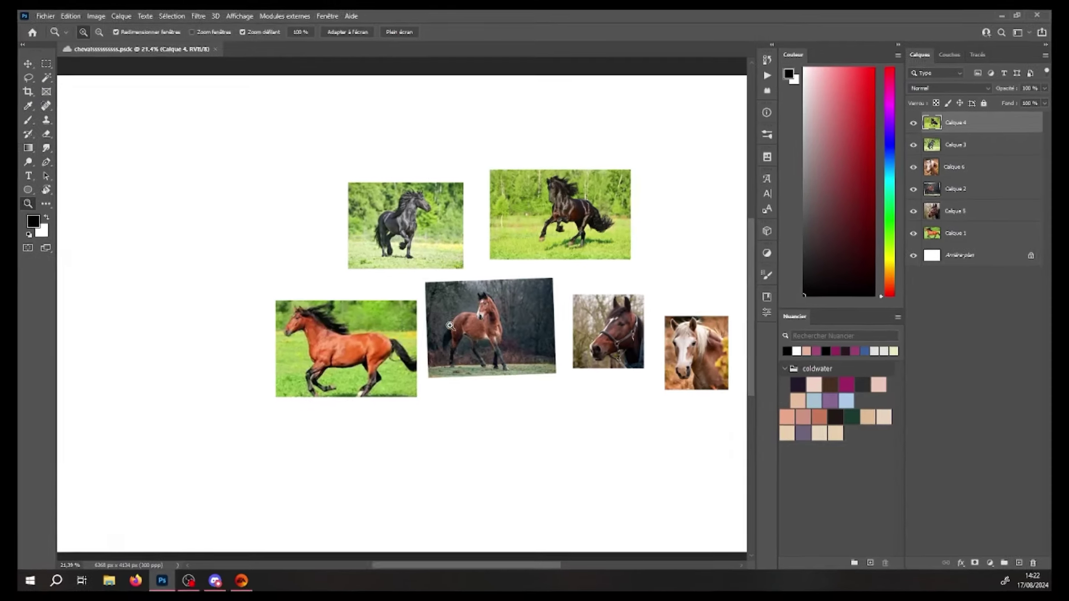
- Add a new layer above the horse photos and choose a pinkish red colour for the Brush tool
mouse_move(451, 331)
mouse_down()
mouse_move(413, 337)
mouse_move(433, 331)
mouse_up()
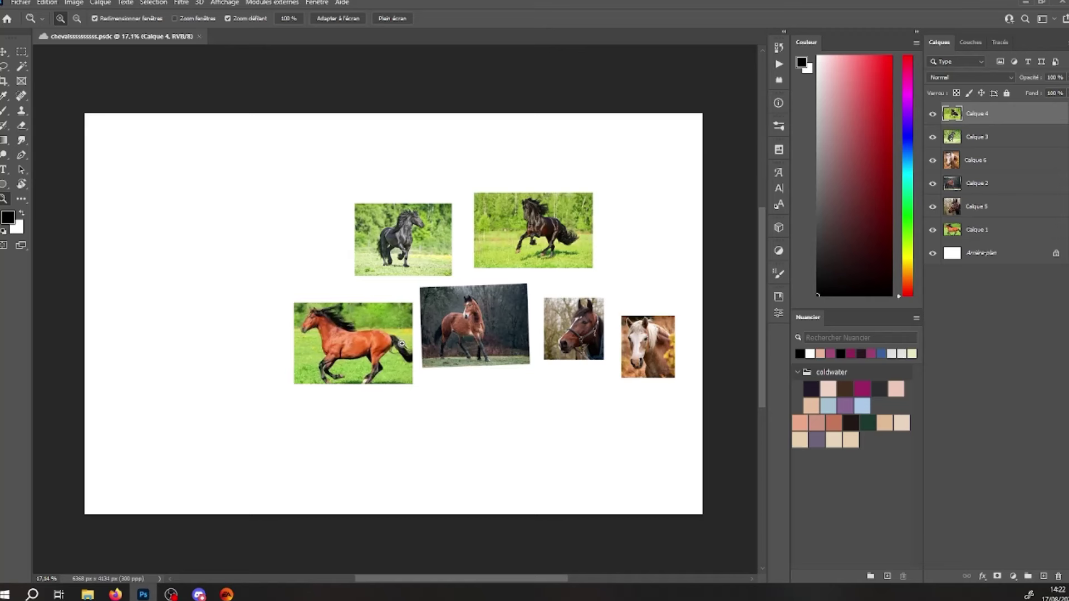
drag(373, 365, 401, 383)
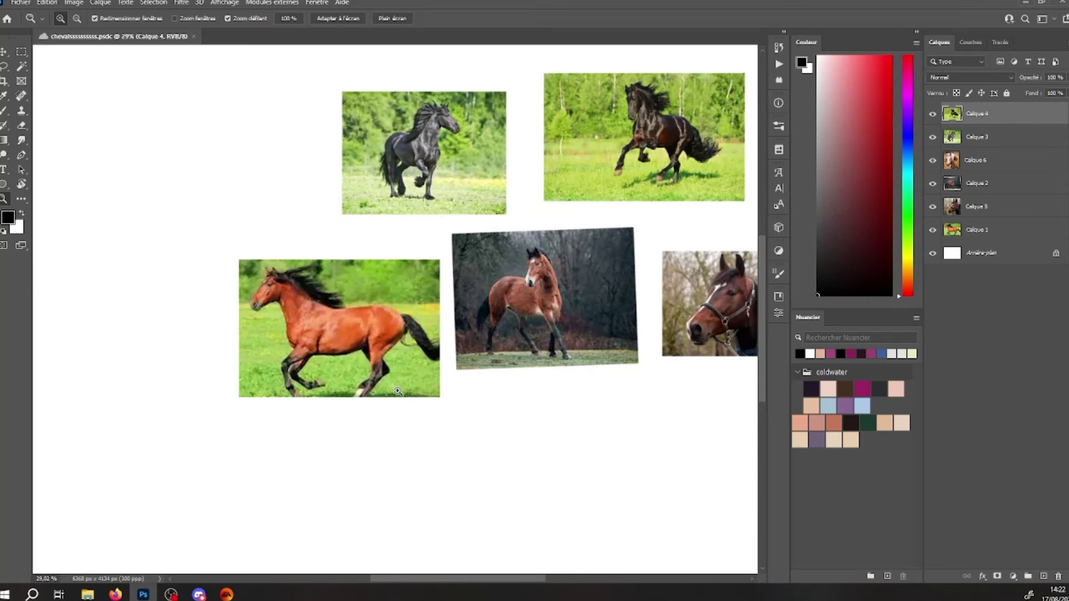
drag(547, 401, 421, 394)
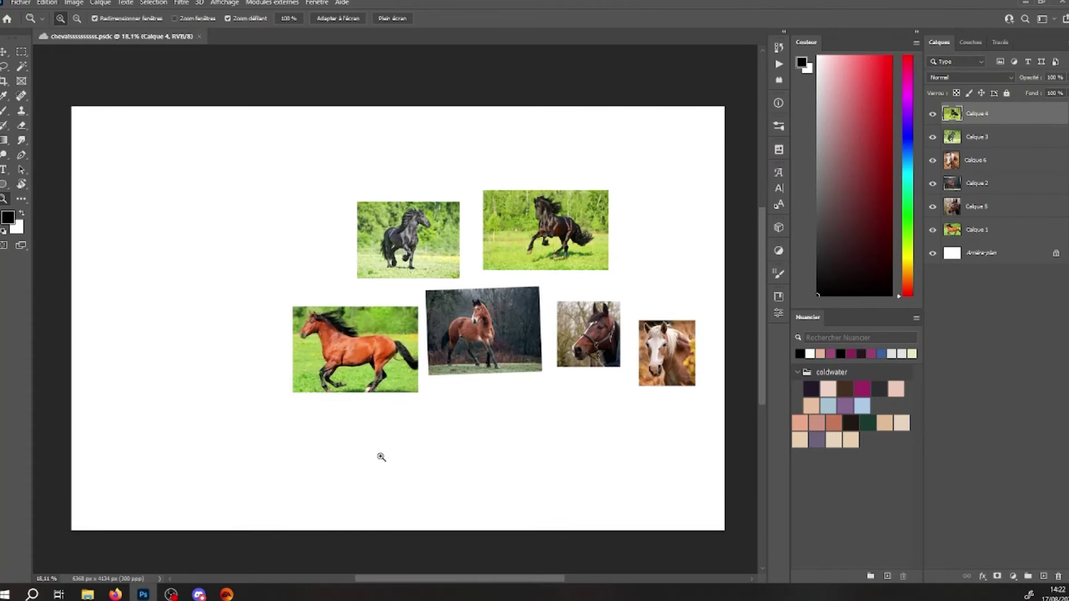
scroll(402, 392, up, 2)
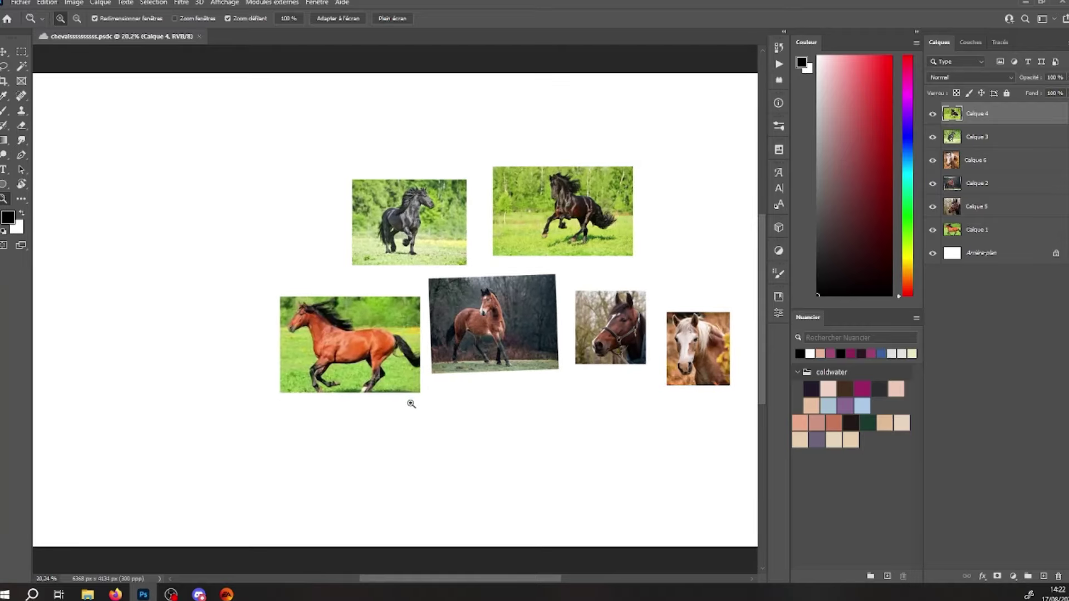
click(1044, 576)
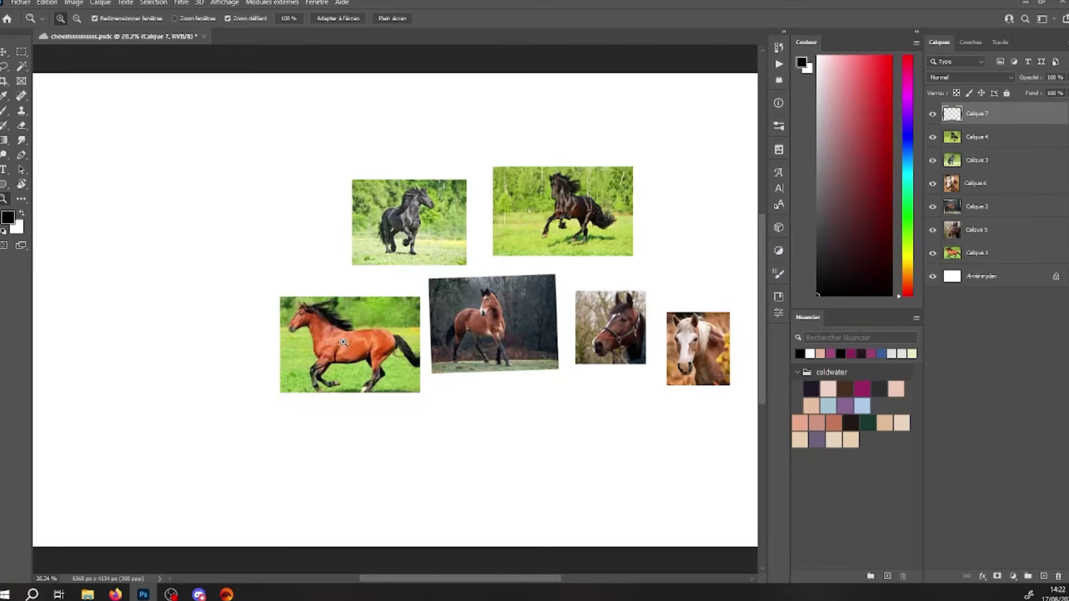
key(b)
right_click(341, 325)
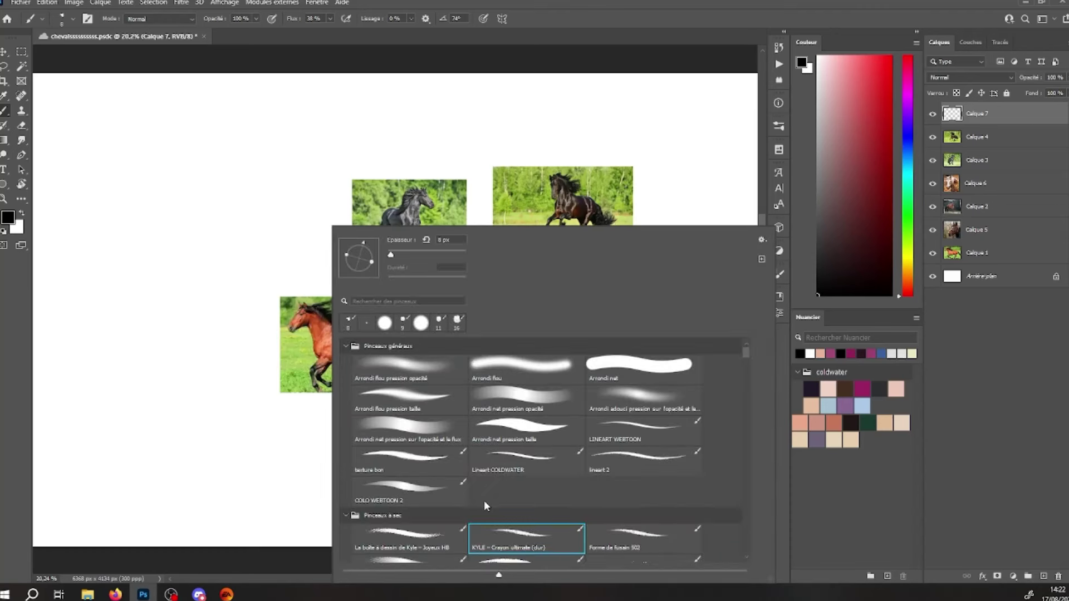
click(861, 78)
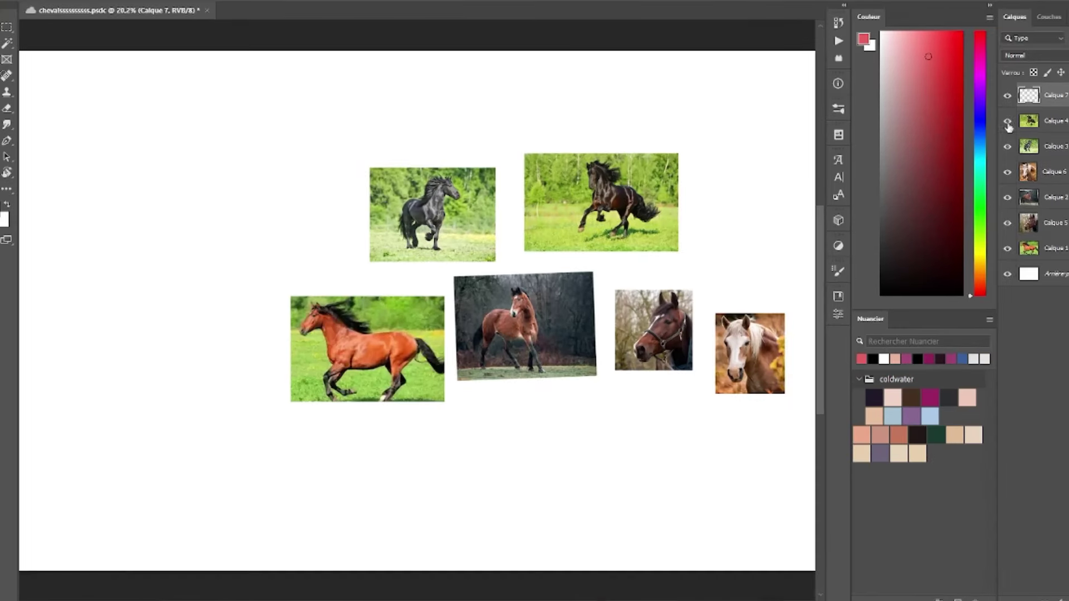
- Arrange the four full-body horse photos in a column along the canvas edge, with the two head portraits stacked beside them
drag(384, 362, 140, 131)
drag(387, 226, 63, 241)
drag(464, 329, 62, 337)
drag(582, 193, 111, 436)
drag(307, 359, 367, 361)
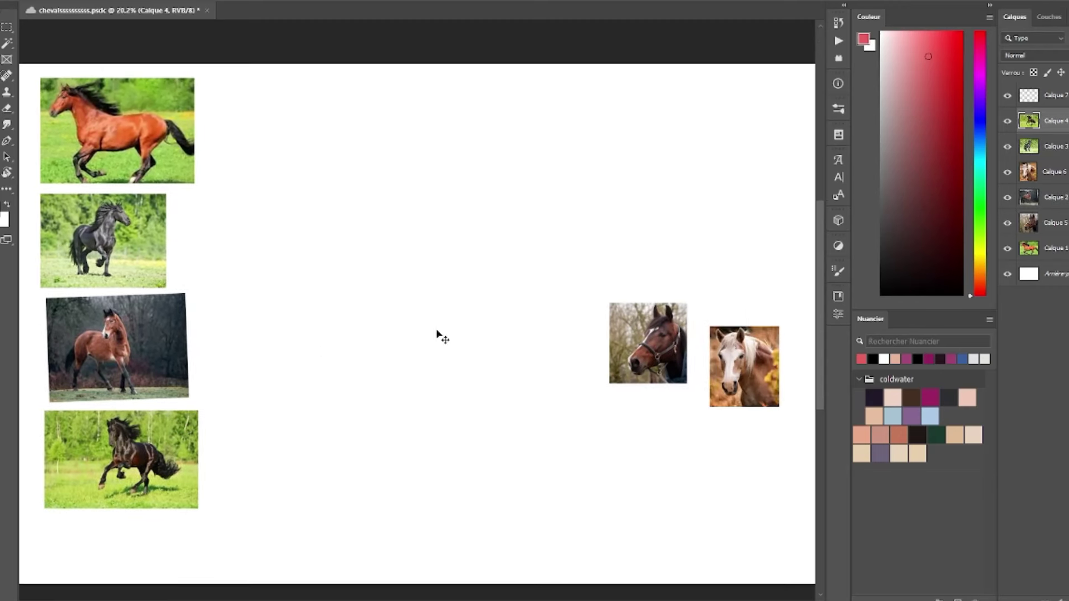
drag(644, 368, 281, 282)
drag(757, 379, 300, 345)
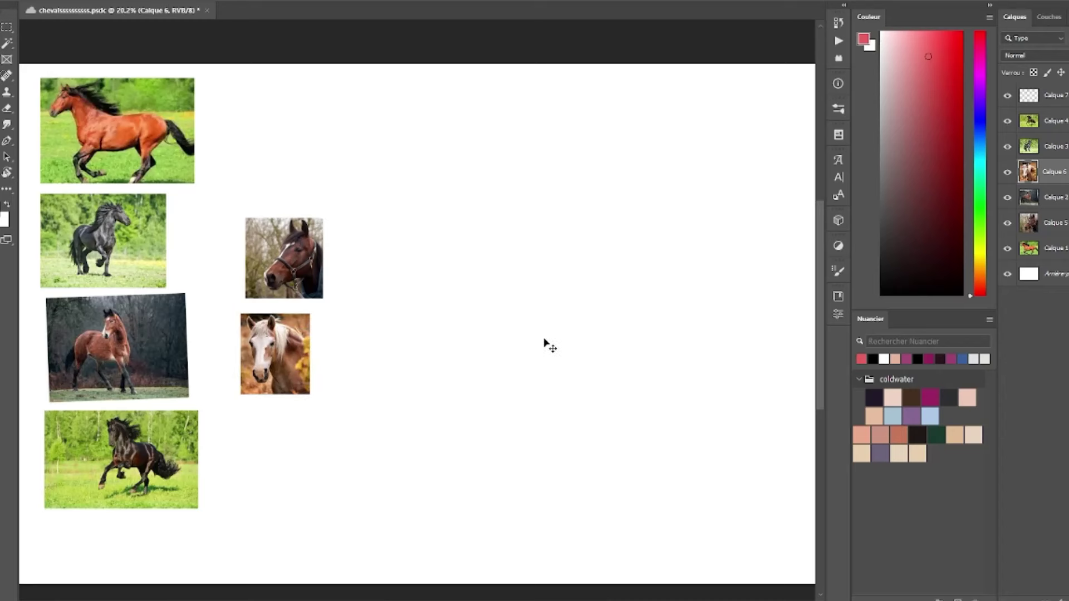
- On layer Calque 7, block in a solid pinkish red horse head silhouette with a thick brush beside the portrait photos
click(1047, 98)
drag(377, 333, 440, 341)
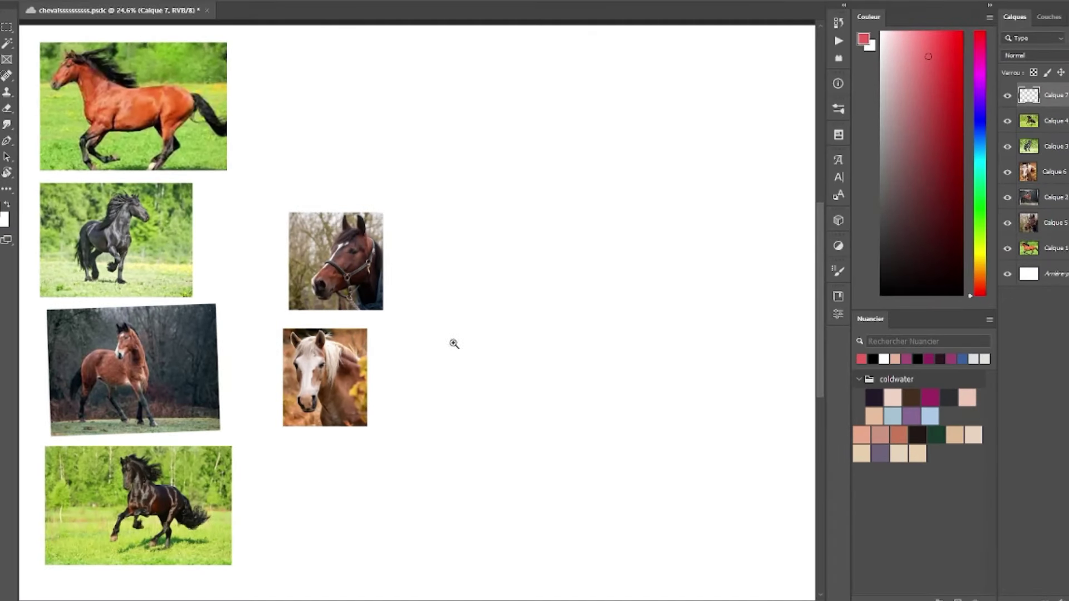
drag(489, 240, 524, 258)
key(b)
right_click(513, 222)
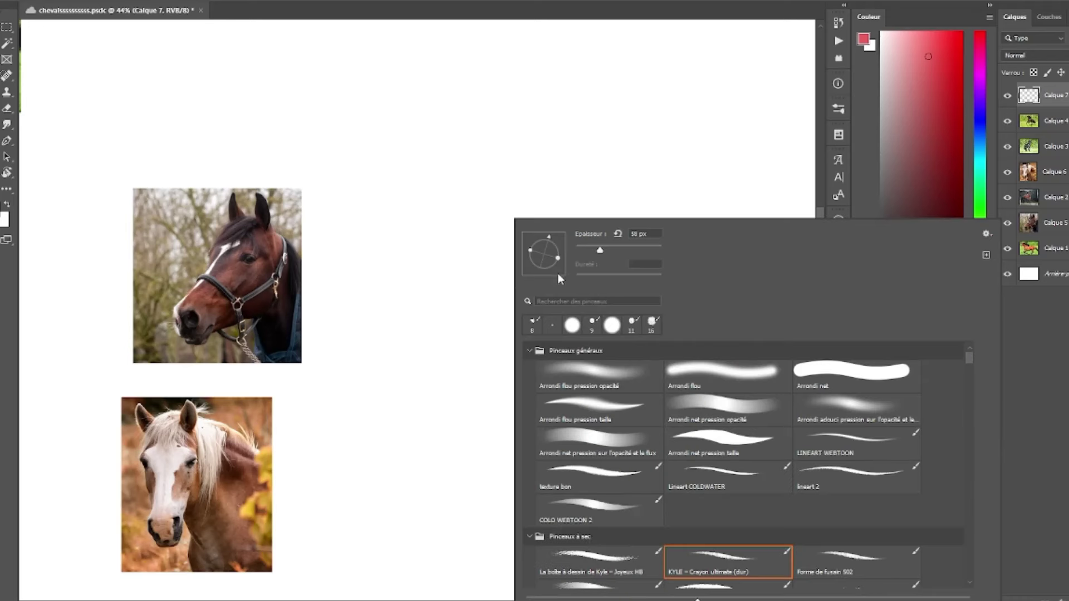
mouse_move(532, 179)
mouse_down()
mouse_move(434, 289)
mouse_move(471, 277)
mouse_move(473, 331)
mouse_move(534, 313)
mouse_move(517, 310)
mouse_move(534, 315)
mouse_move(586, 275)
mouse_up()
mouse_move(496, 212)
mouse_down()
mouse_move(523, 178)
mouse_move(586, 191)
mouse_move(643, 295)
mouse_up()
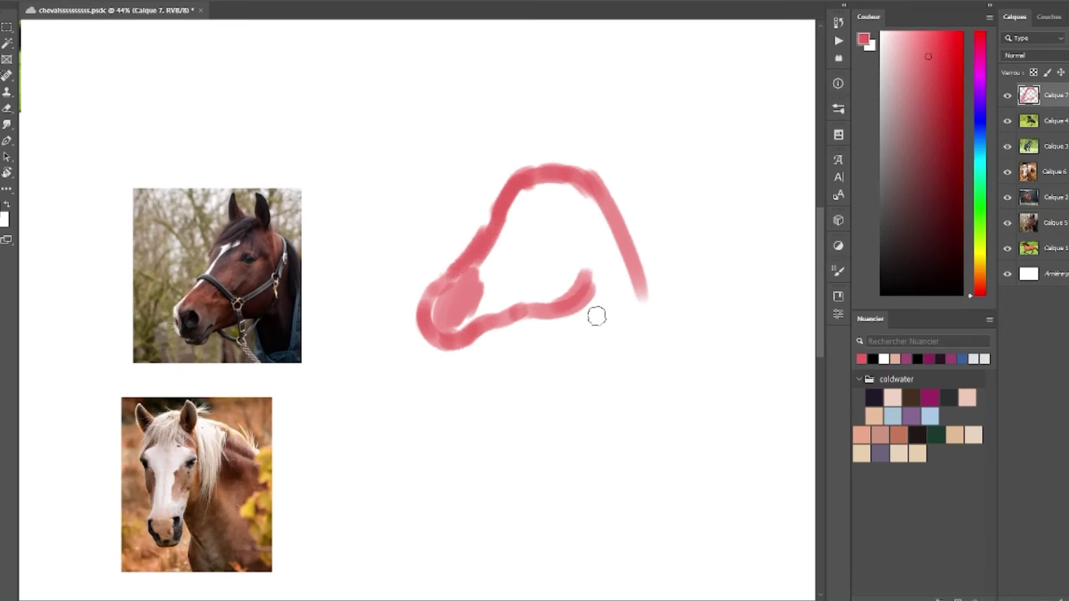
mouse_move(576, 304)
mouse_down()
mouse_move(561, 316)
mouse_move(559, 356)
mouse_move(451, 301)
mouse_move(494, 311)
mouse_move(592, 259)
mouse_up()
mouse_move(509, 234)
mouse_down()
mouse_move(521, 209)
mouse_move(575, 191)
mouse_move(599, 229)
mouse_move(616, 362)
mouse_up()
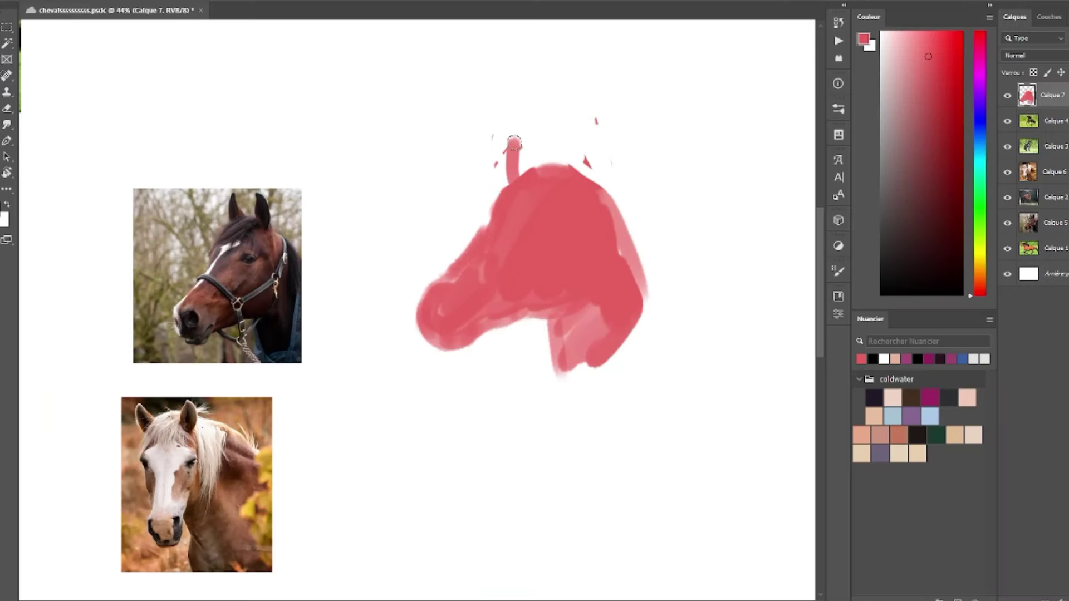
- Paint two pointed ears on the red silhouette and extend the neck downward with broad strokes
drag(513, 179, 514, 134)
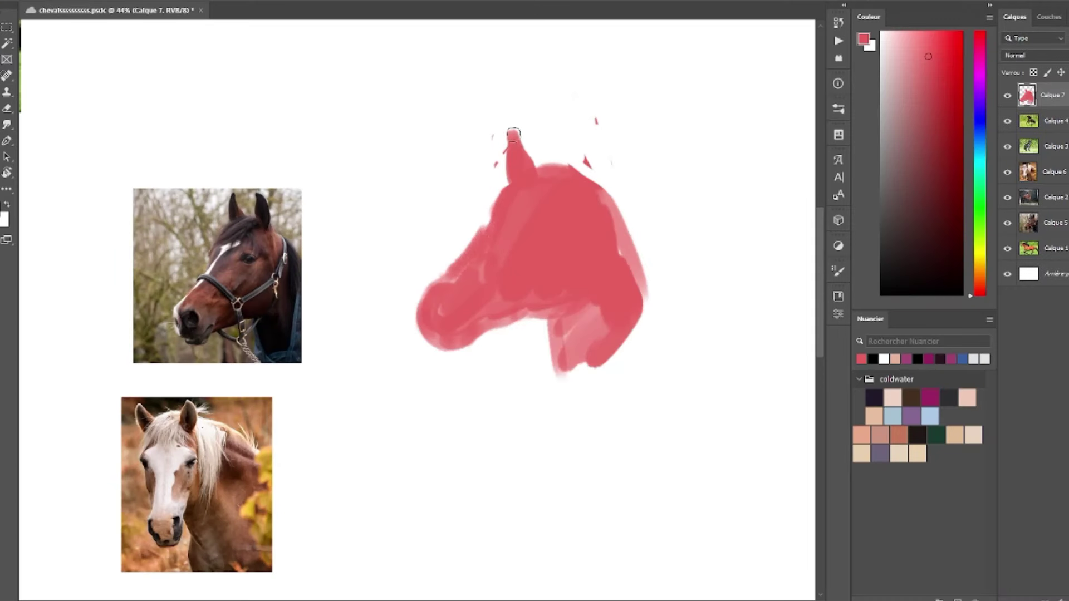
drag(579, 167, 604, 161)
drag(609, 200, 649, 304)
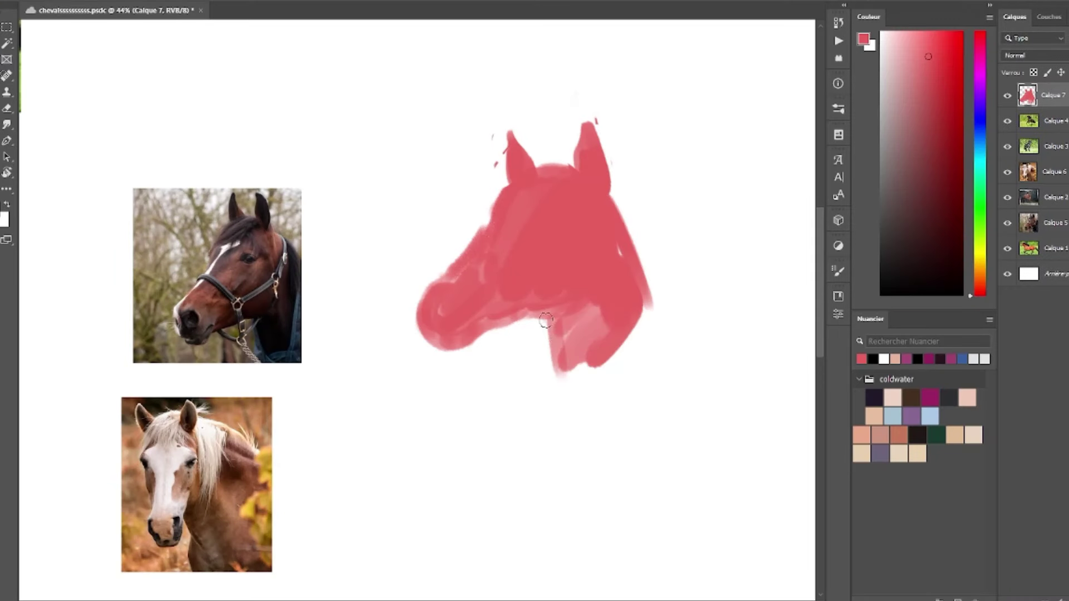
drag(545, 321, 568, 426)
drag(579, 415, 657, 312)
- Add a new layer and sketch the muzzle, nostrils, mouth, face profile, eye, jaw and throat shading in near-black over the silhouette
key(ctrl+shift+alt+n)
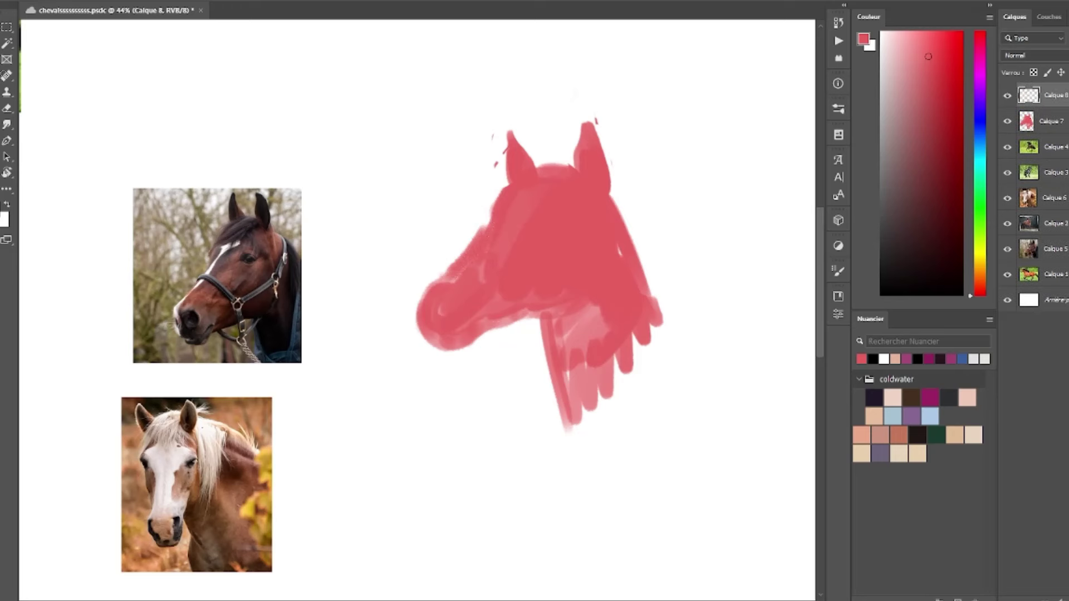
click(912, 269)
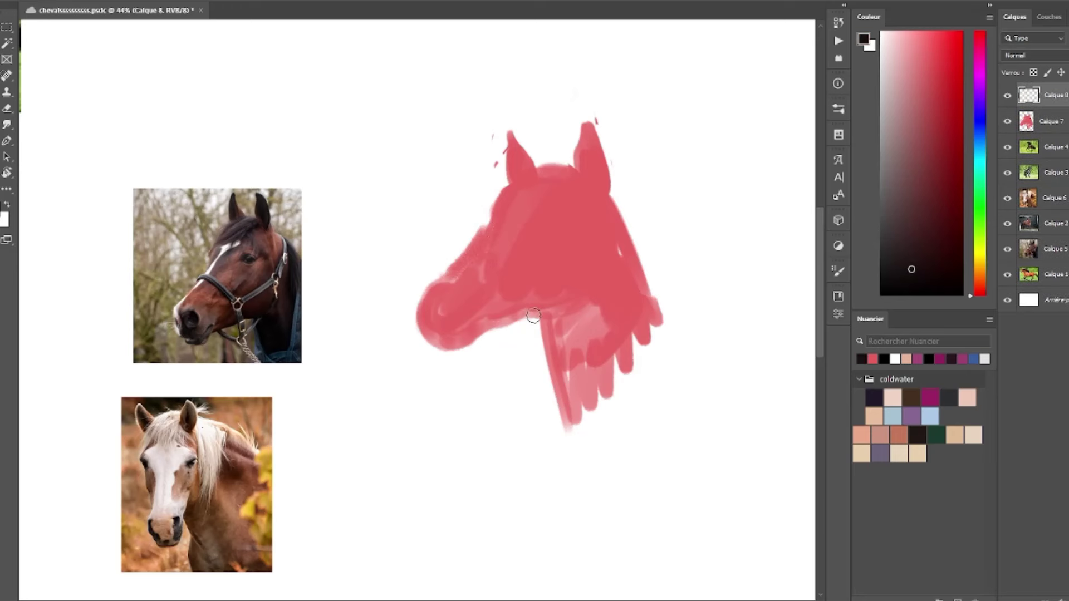
click(910, 253)
click(510, 262)
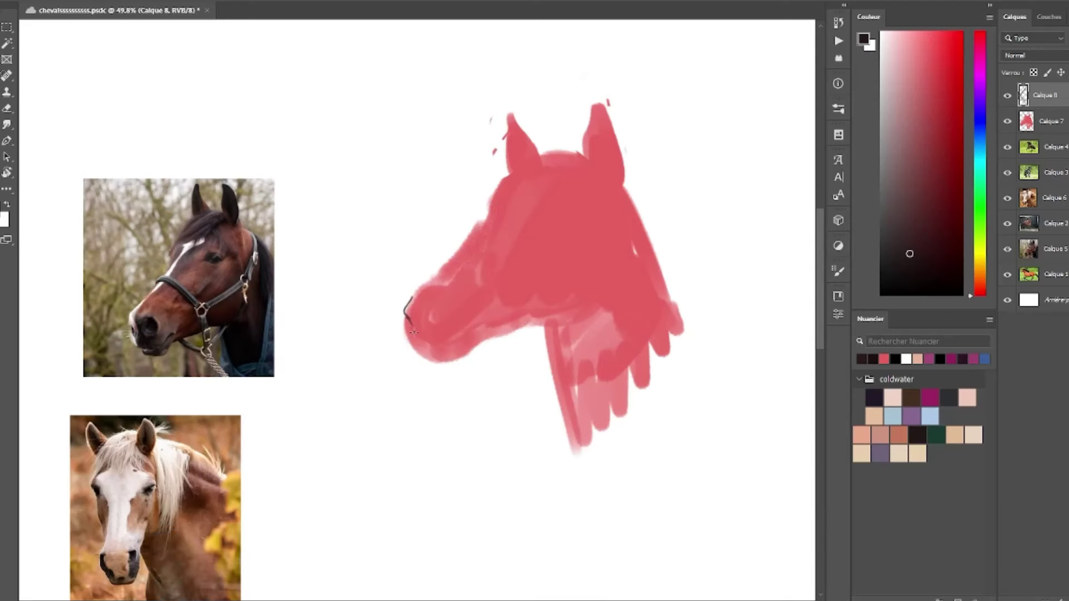
drag(697, 329, 695, 386)
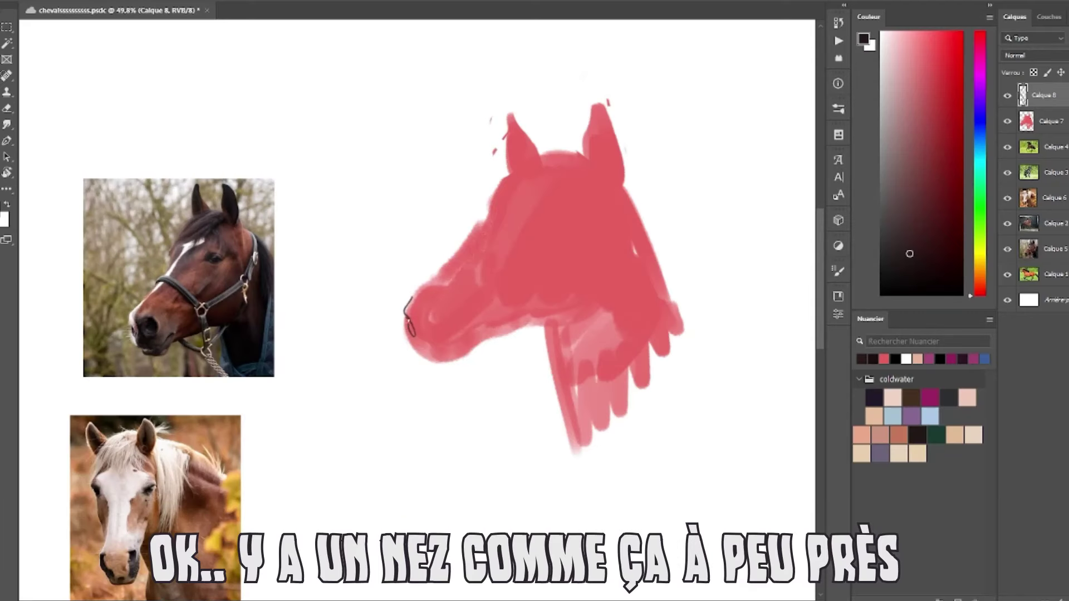
mouse_move(434, 331)
mouse_down()
mouse_move(450, 334)
mouse_move(440, 353)
mouse_move(451, 371)
mouse_up()
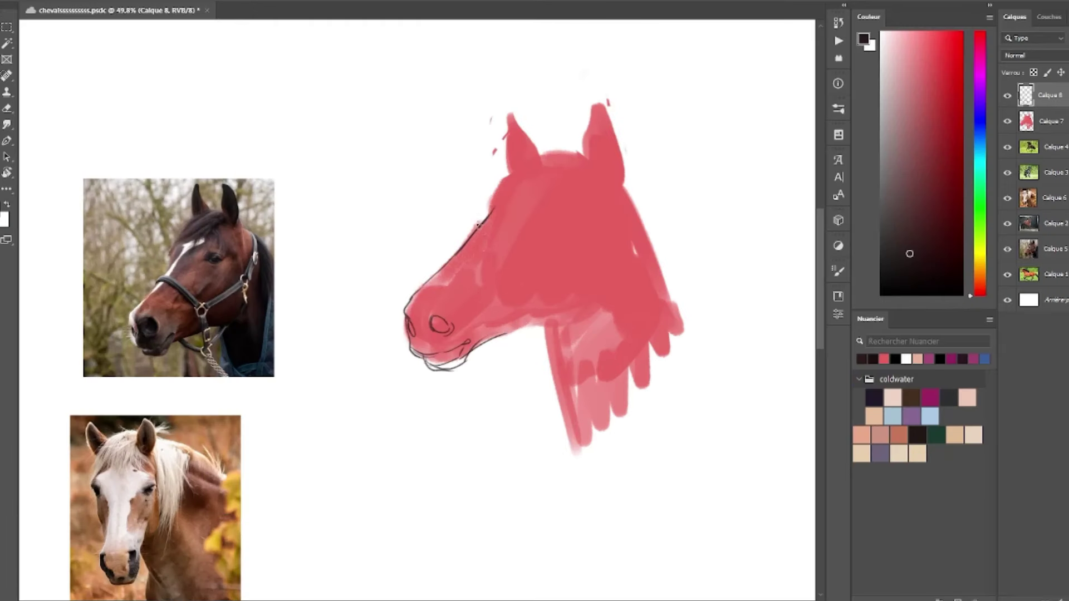
mouse_move(433, 296)
mouse_down()
mouse_move(487, 225)
mouse_move(483, 233)
mouse_move(534, 252)
mouse_move(565, 234)
mouse_move(545, 236)
mouse_up()
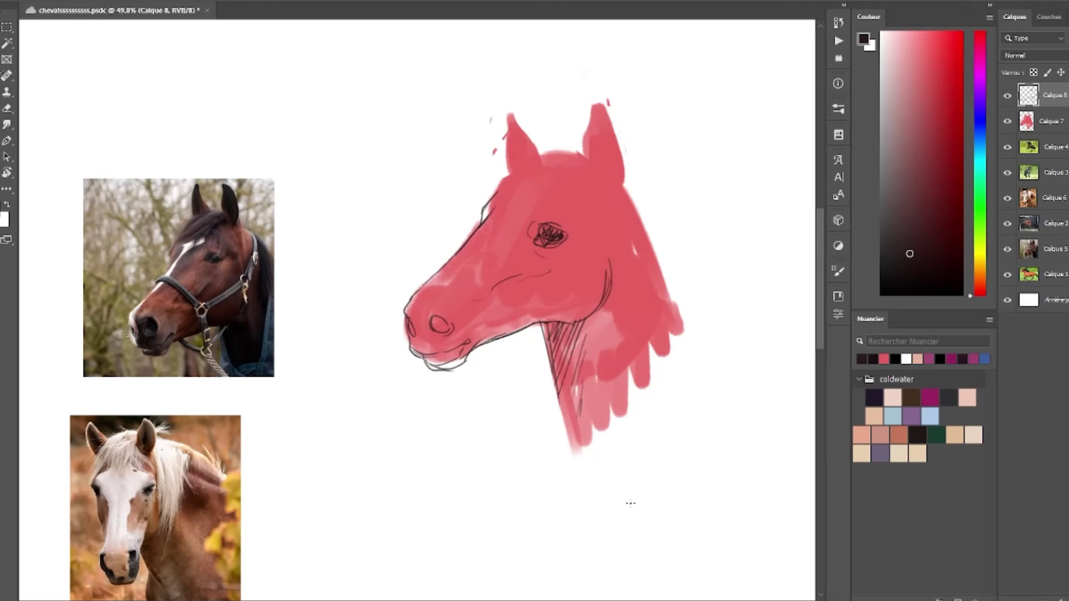
- Sketch the forelock with loose near-black strands falling from between the ears over the forehead
drag(589, 413, 515, 475)
mouse_move(494, 213)
mouse_down()
mouse_move(434, 263)
mouse_move(387, 276)
mouse_up()
drag(426, 242, 385, 305)
drag(434, 265, 400, 290)
mouse_move(474, 244)
mouse_down()
mouse_move(418, 277)
mouse_move(421, 290)
mouse_move(435, 253)
mouse_up()
drag(471, 227, 419, 275)
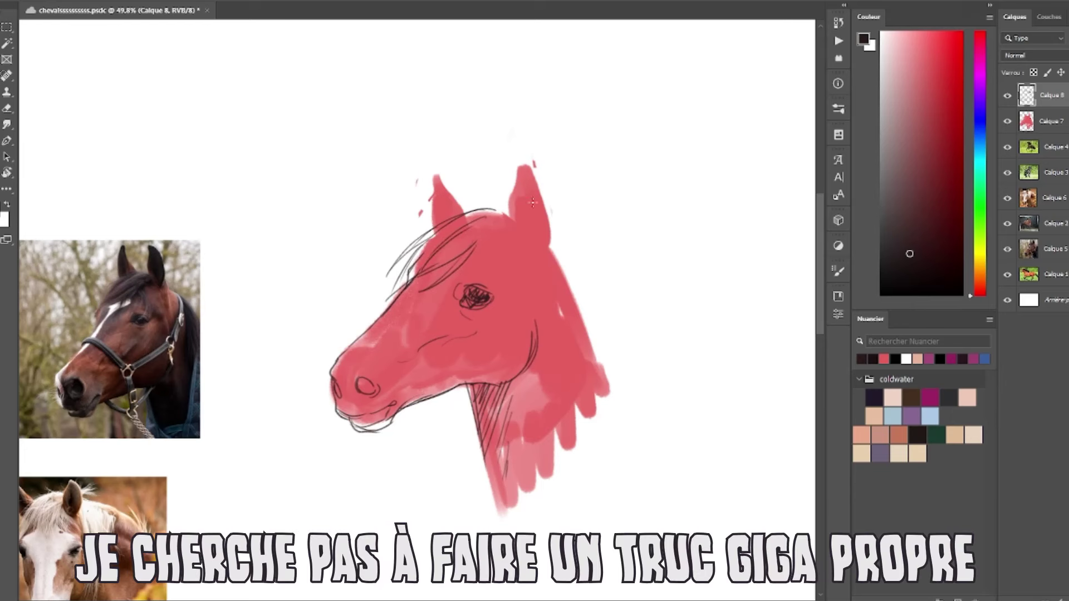
mouse_move(470, 209)
mouse_down()
mouse_move(514, 219)
mouse_move(519, 238)
mouse_move(516, 229)
mouse_move(483, 231)
mouse_up()
key(e)
key(b)
drag(508, 229, 477, 245)
key(z)
drag(141, 306, 159, 319)
drag(388, 435, 398, 369)
drag(473, 295, 538, 253)
- Trace the rear cheek line in red on the bridled horse photo and draw the matching near-black cheek contour on the sketch
drag(628, 241, 621, 295)
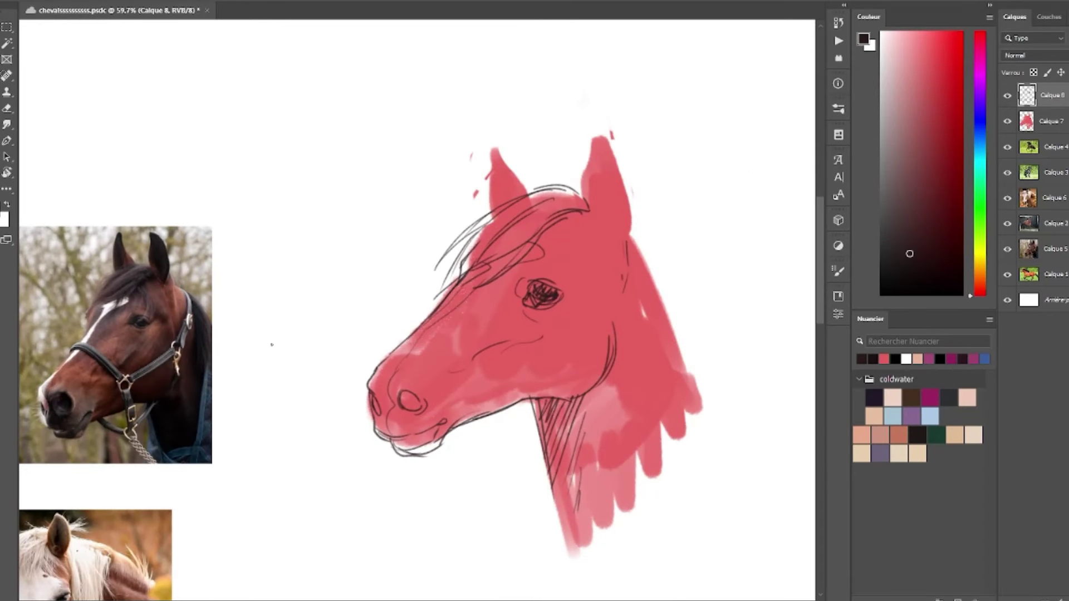
key(x)
click(943, 73)
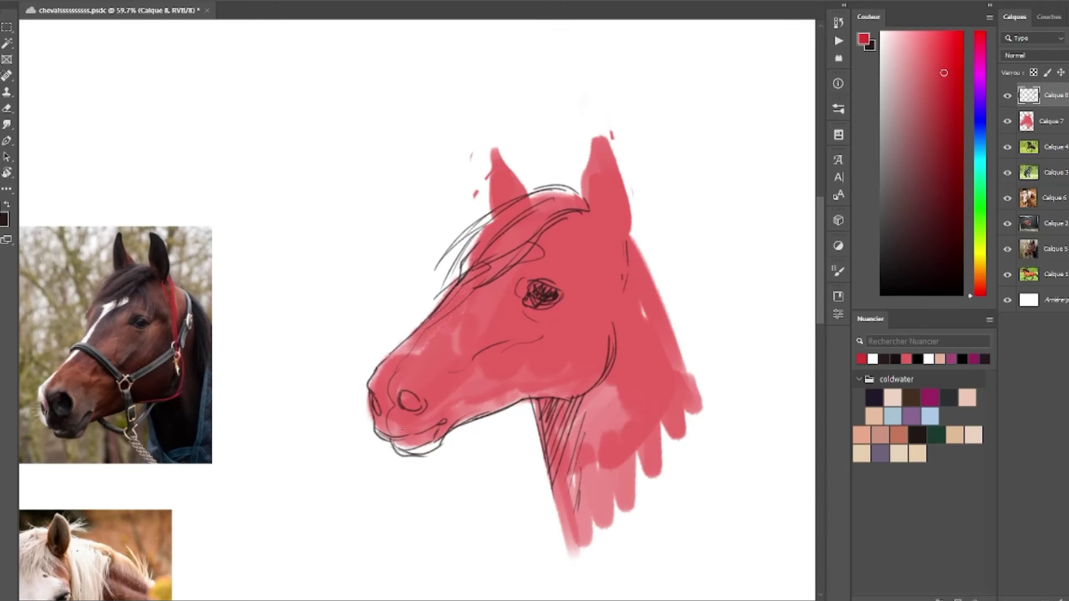
key(x)
drag(613, 355, 631, 262)
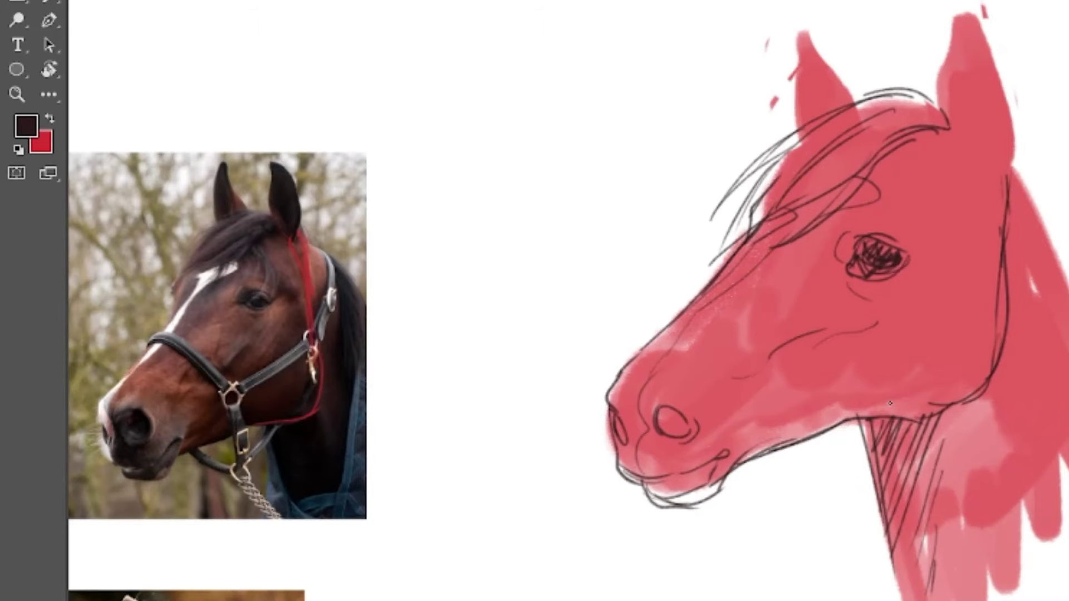
- Outline the muzzle, nose block and chin in red on the bridled horse photo
key(x)
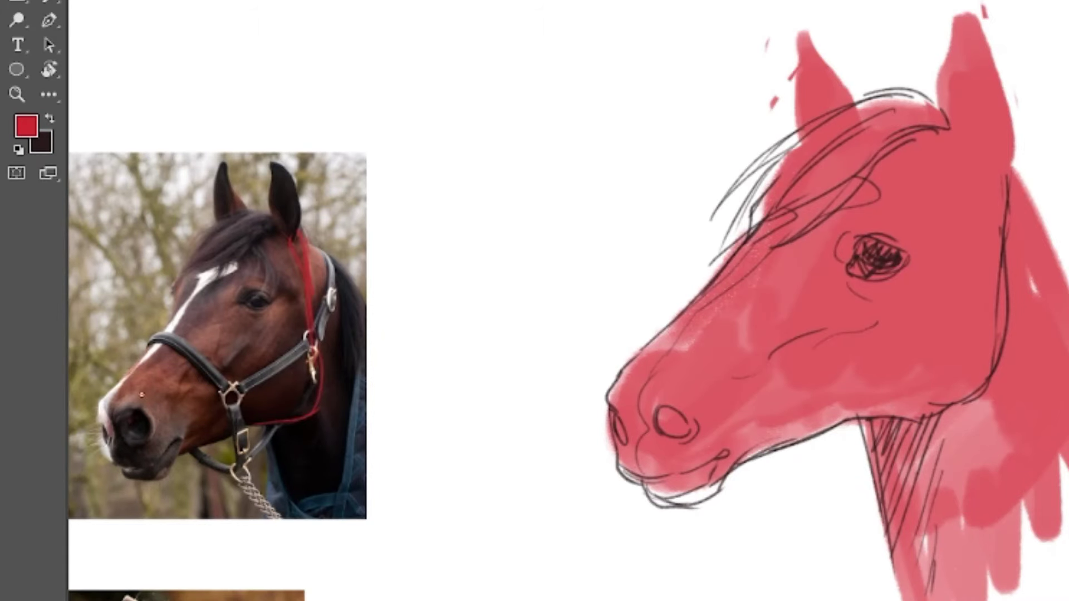
mouse_move(108, 454)
mouse_down()
mouse_move(100, 403)
mouse_move(134, 373)
mouse_up()
drag(133, 373, 191, 439)
mouse_move(105, 448)
mouse_down()
mouse_move(116, 466)
mouse_move(153, 464)
mouse_up()
mouse_move(115, 465)
mouse_down()
mouse_move(162, 477)
mouse_move(181, 451)
mouse_up()
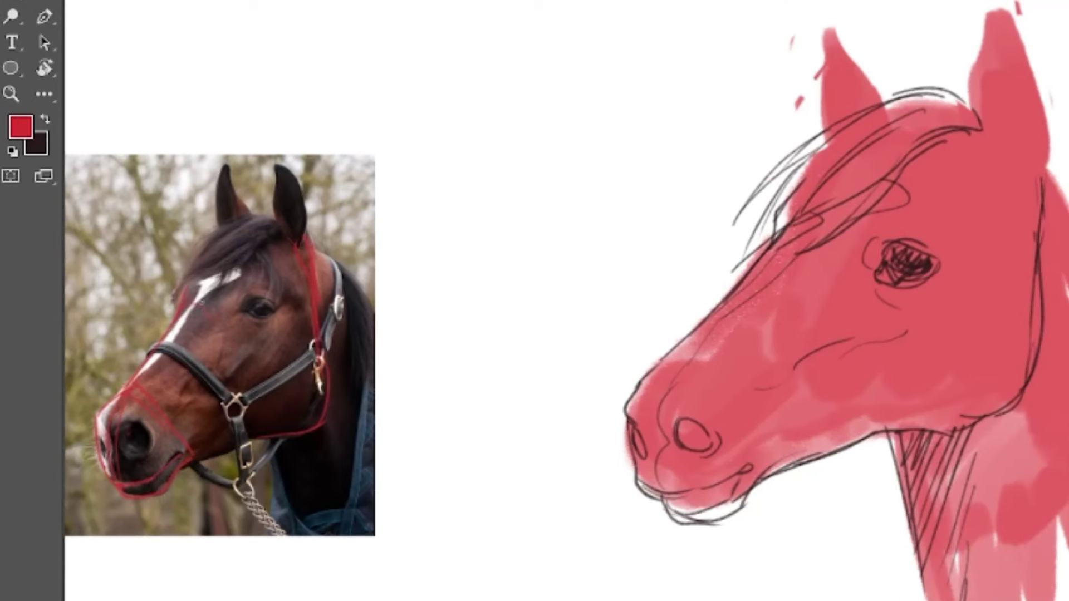
- Mark the mid-face dividing line, the eye with its guide to the ear, and the forehead line in red on the photo
drag(245, 371, 262, 437)
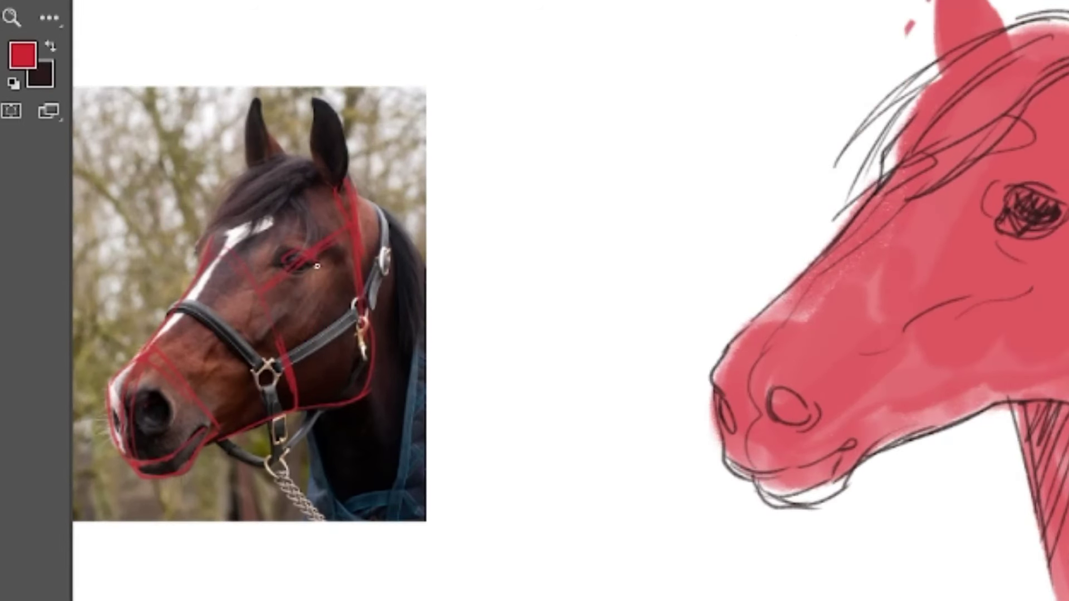
drag(280, 312, 250, 298)
mouse_move(185, 288)
mouse_down()
mouse_move(216, 242)
mouse_move(270, 223)
mouse_up()
drag(224, 245, 266, 230)
- Outline the ears, the neck's upper and lower lines and the rounded jaw in red on the photo
mouse_move(312, 174)
mouse_down()
mouse_move(347, 179)
mouse_move(270, 115)
mouse_move(258, 176)
mouse_up()
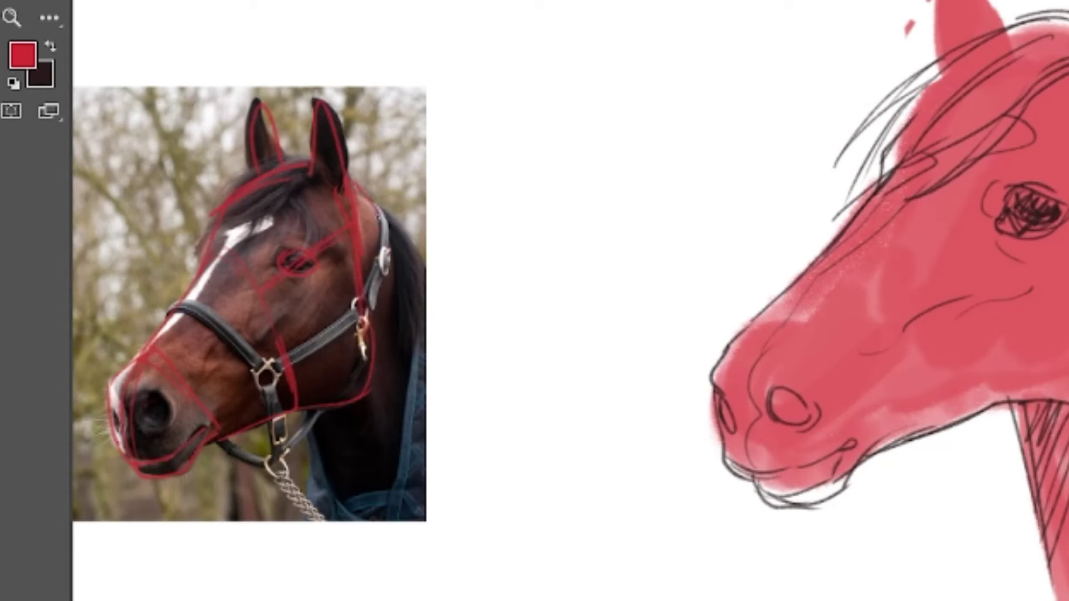
drag(348, 184, 444, 320)
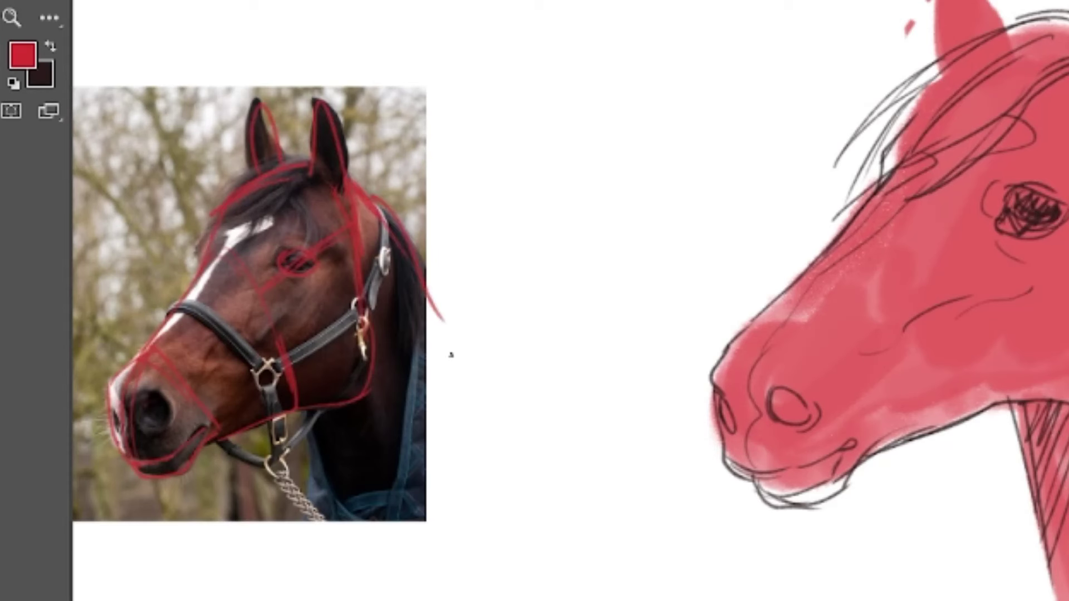
drag(300, 420, 334, 529)
drag(365, 315, 311, 419)
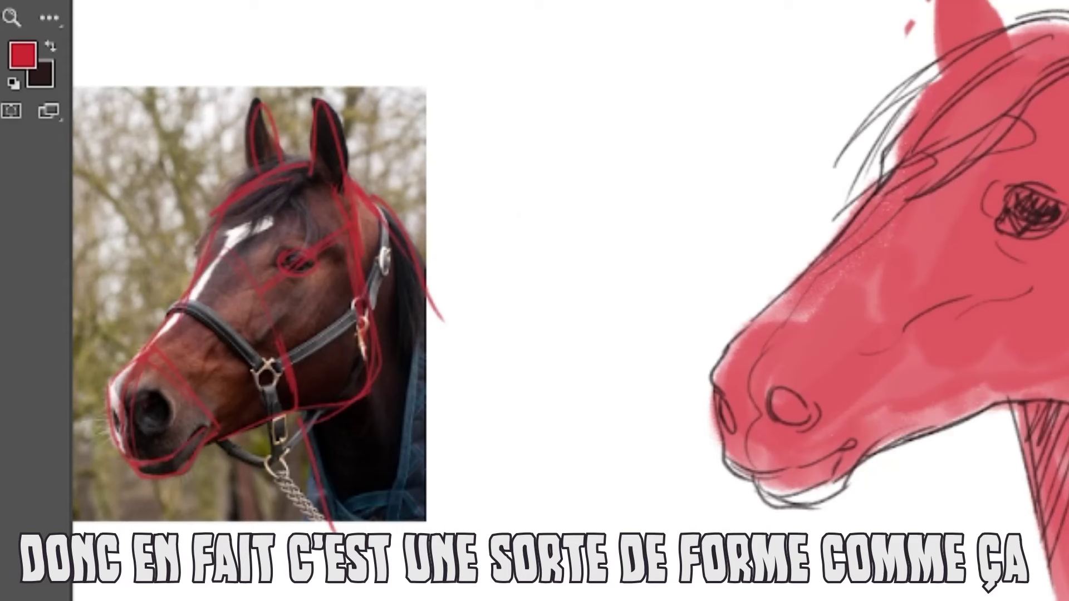
- Hide the bridled horse photo, cut the red construction drawing to its own layer, and place it scaled down beside the large head
click(1007, 249)
click(1007, 249)
click(1007, 249)
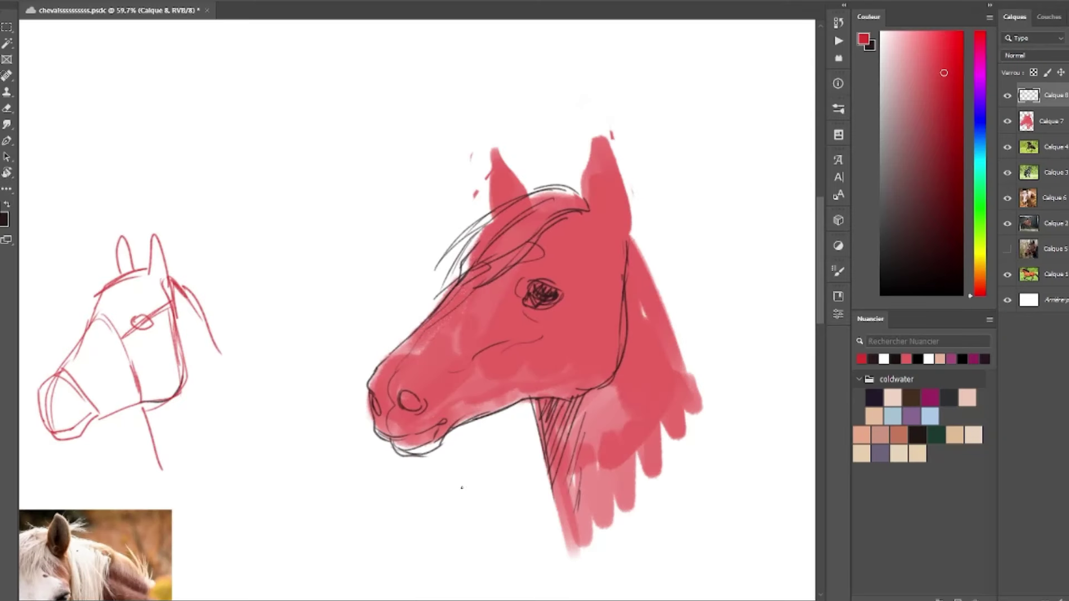
mouse_move(202, 196)
mouse_down()
mouse_move(143, 195)
mouse_move(305, 290)
mouse_up()
key(ctrl+x)
key(ctrl+v)
key(ctrl+t)
drag(510, 307, 625, 310)
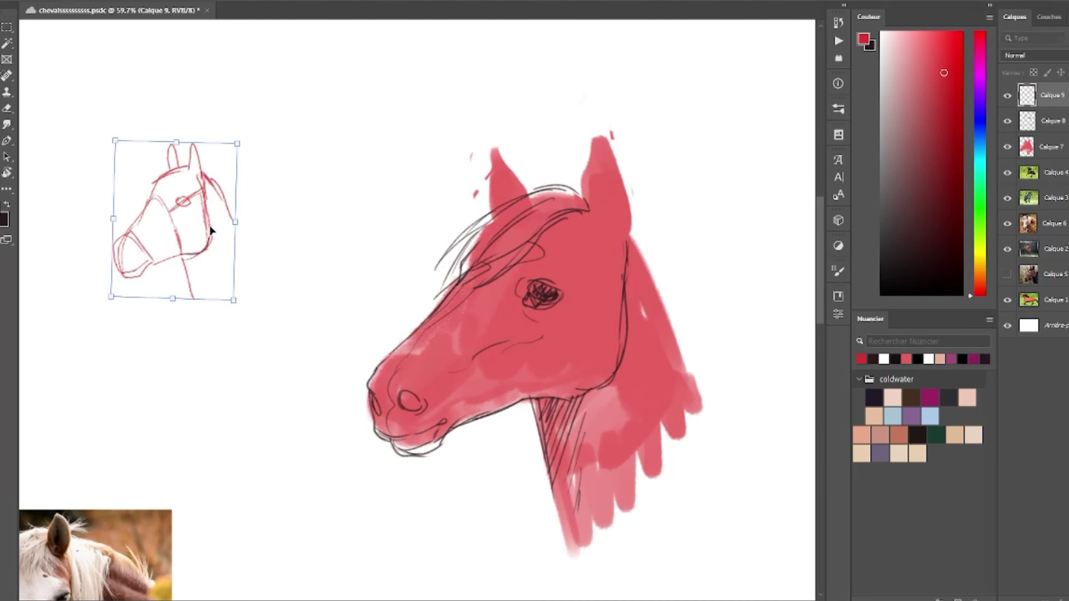
drag(210, 231, 320, 255)
key(Return)
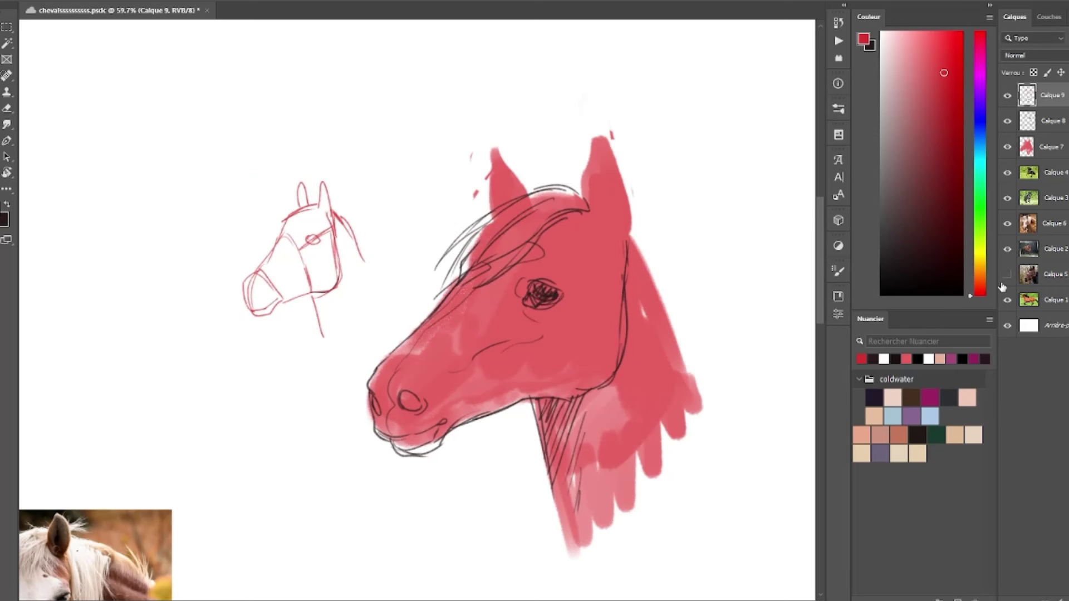
- Show the bridled horse photo again and return to layer Calque 8 with the near-black drawing colour
click(1007, 275)
click(1037, 120)
click(1008, 121)
click(1008, 121)
key(x)
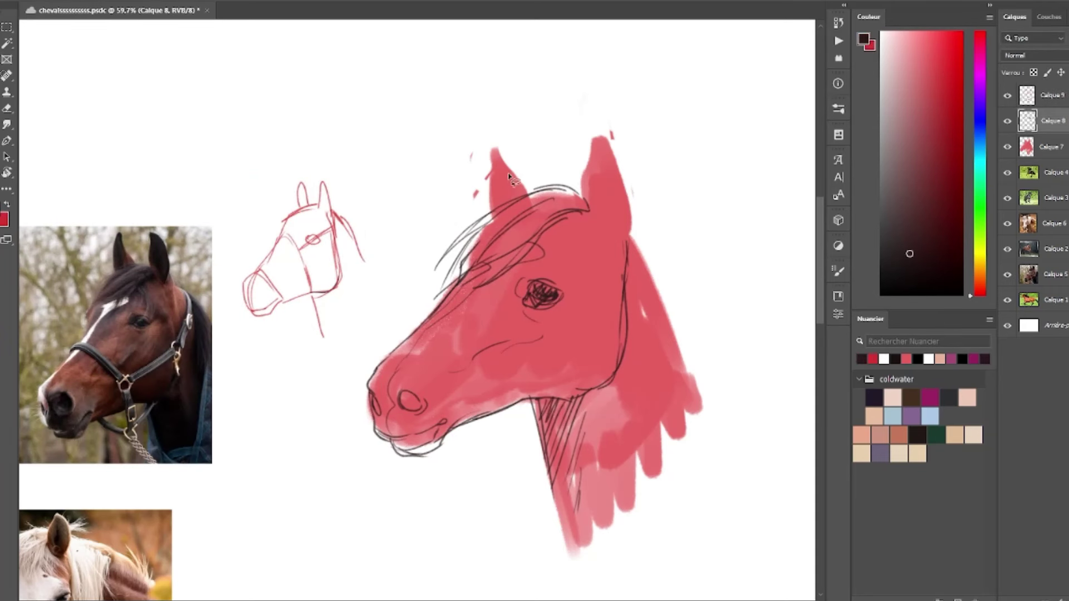
- Outline both ears of the large horse head in near-black line work, with the inner fold of the near ear
mouse_move(493, 202)
mouse_down()
mouse_move(496, 148)
mouse_move(501, 207)
mouse_move(495, 173)
mouse_move(531, 196)
mouse_up()
drag(592, 167, 598, 218)
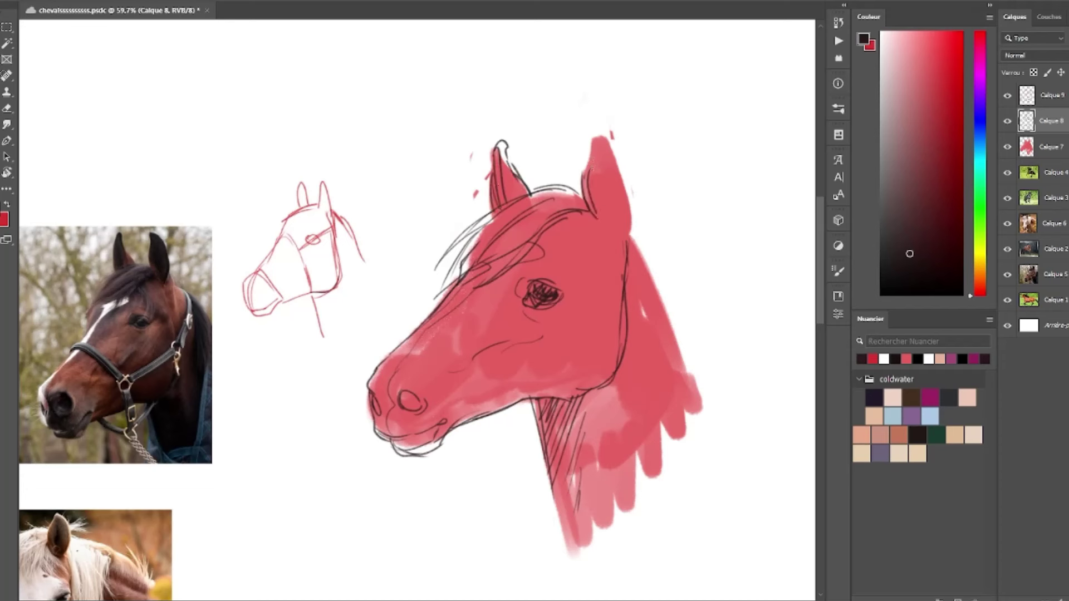
mouse_move(588, 172)
mouse_down()
mouse_move(602, 139)
mouse_move(632, 196)
mouse_up()
mouse_move(604, 142)
mouse_down()
mouse_move(619, 184)
mouse_move(618, 237)
mouse_up()
mouse_move(610, 198)
mouse_down()
mouse_move(613, 234)
mouse_move(664, 302)
mouse_up()
- Line the crest of the neck and the throat edge, with a few long strokes inside the neck
mouse_move(636, 240)
mouse_down()
mouse_move(675, 345)
mouse_move(689, 353)
mouse_up()
drag(670, 302, 702, 407)
drag(640, 331, 625, 489)
drag(633, 401, 624, 501)
drag(552, 490, 577, 557)
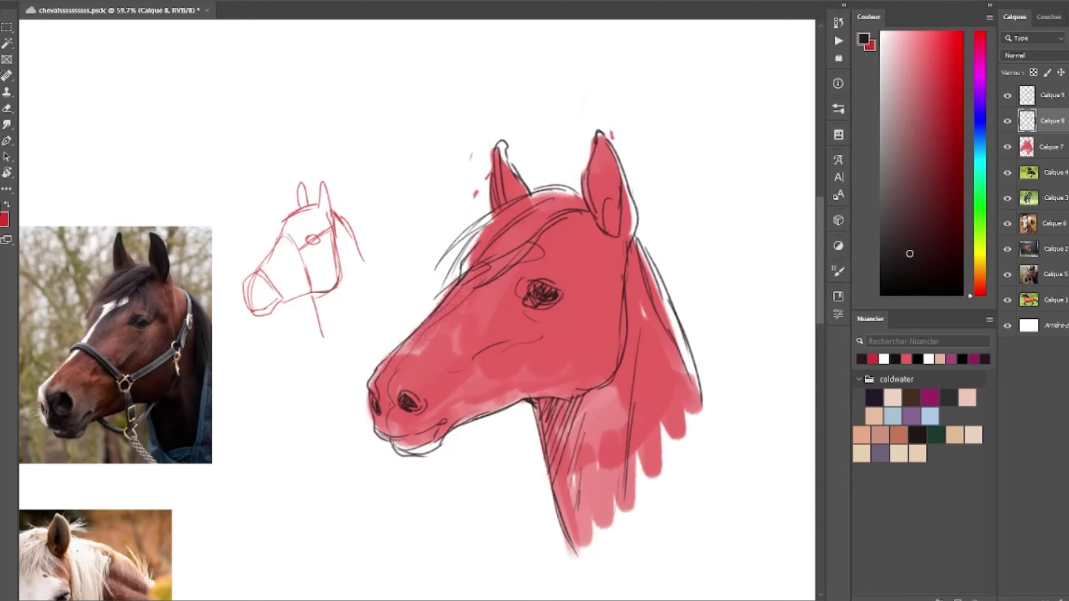
- Reinforce the mouth and chin, curve in the cheek line, and hatch the throat and the base of the neck
mouse_move(392, 445)
mouse_down()
mouse_move(440, 448)
mouse_move(483, 416)
mouse_up()
drag(539, 365, 568, 306)
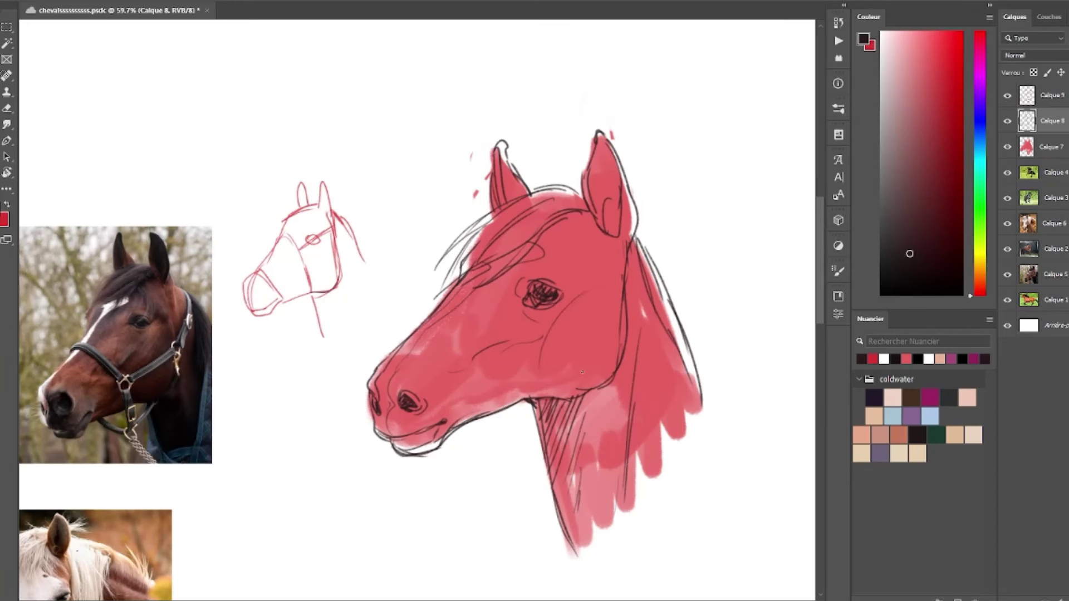
drag(617, 470, 599, 544)
mouse_move(616, 500)
mouse_down()
mouse_move(599, 546)
mouse_move(607, 515)
mouse_up()
drag(533, 399, 557, 447)
drag(612, 379, 582, 427)
- Draw long mane strands down the neck from behind the near ear to its rear edge
drag(642, 263, 636, 340)
drag(635, 294, 605, 500)
mouse_move(642, 387)
mouse_down()
mouse_move(634, 463)
mouse_move(673, 474)
mouse_up()
drag(677, 378, 684, 424)
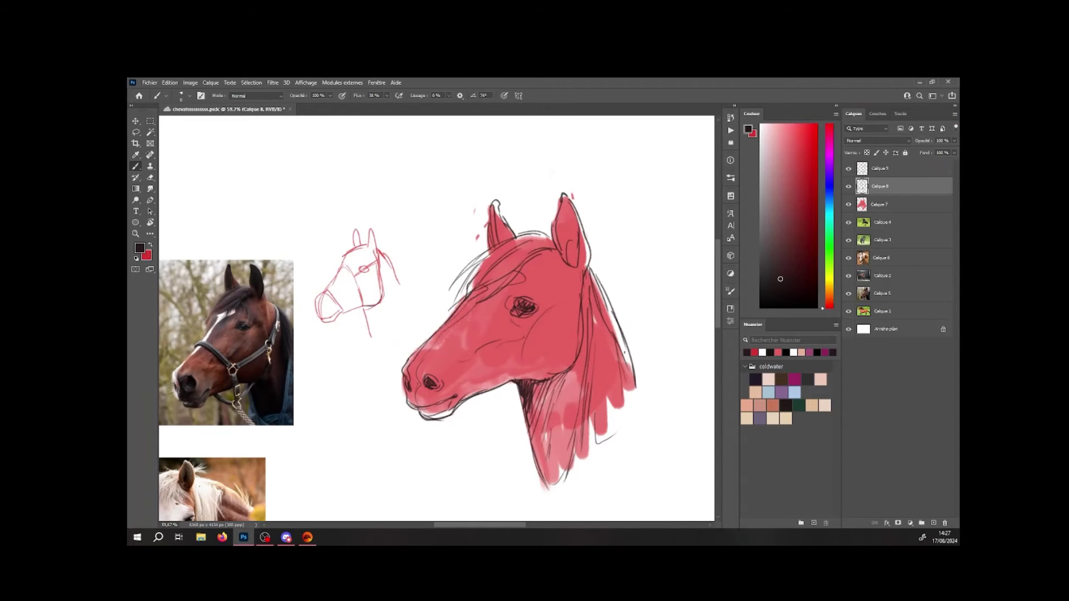
drag(624, 352, 636, 405)
drag(640, 385, 637, 405)
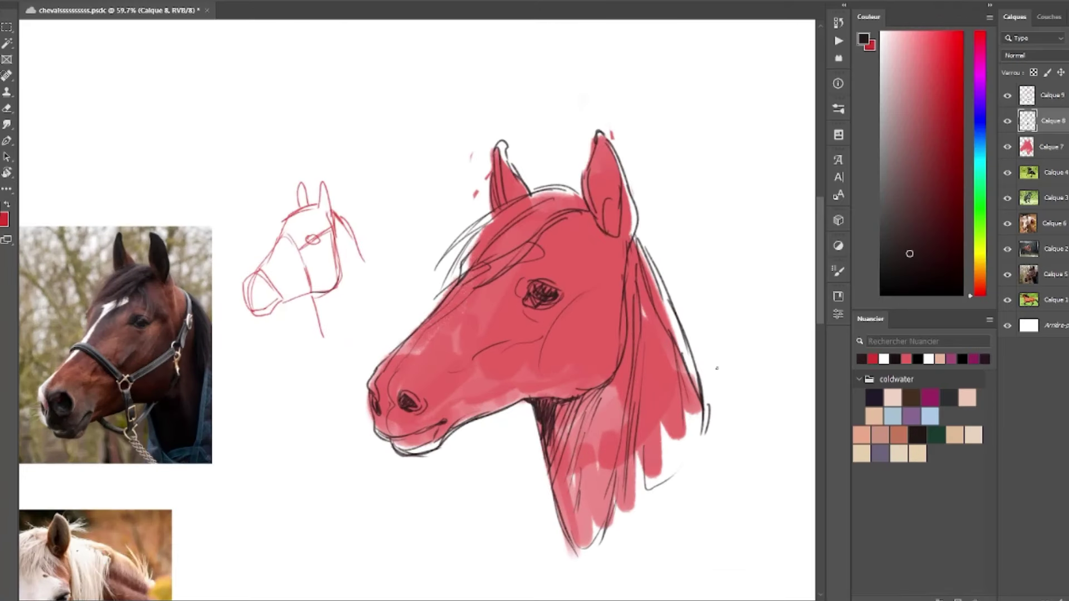
- Add flowing strands and dark hatching to the forelock over the horse's forehead
drag(467, 249, 445, 296)
drag(493, 232, 421, 309)
mouse_move(456, 263)
mouse_down()
mouse_move(420, 311)
mouse_move(432, 309)
mouse_up()
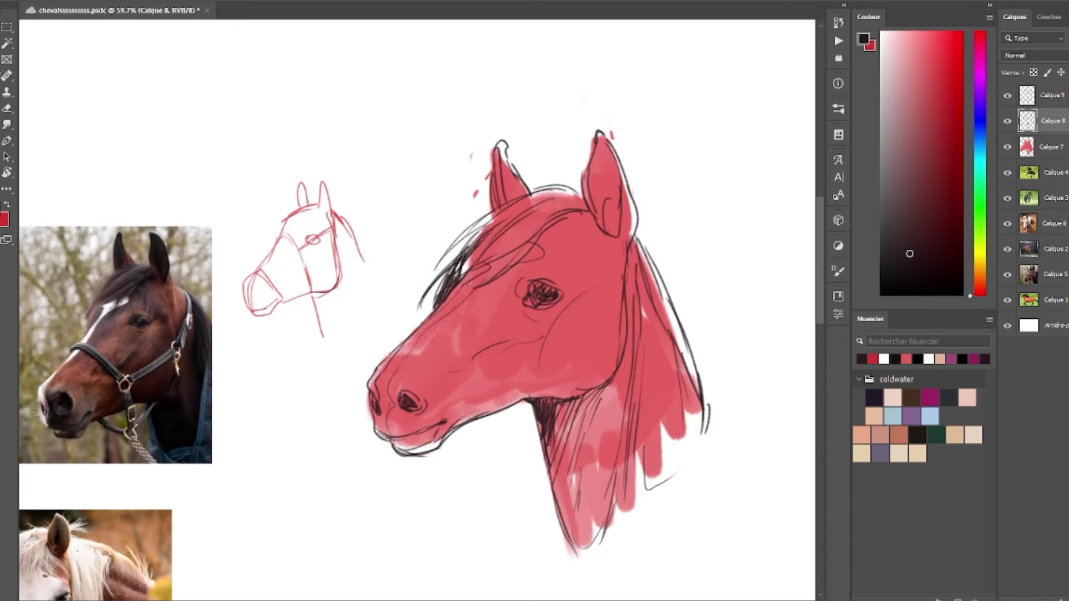
drag(530, 237, 502, 269)
- Erase a highlight into the eye, then refine the eye and nostril with fine dark lines
key(e)
key(b)
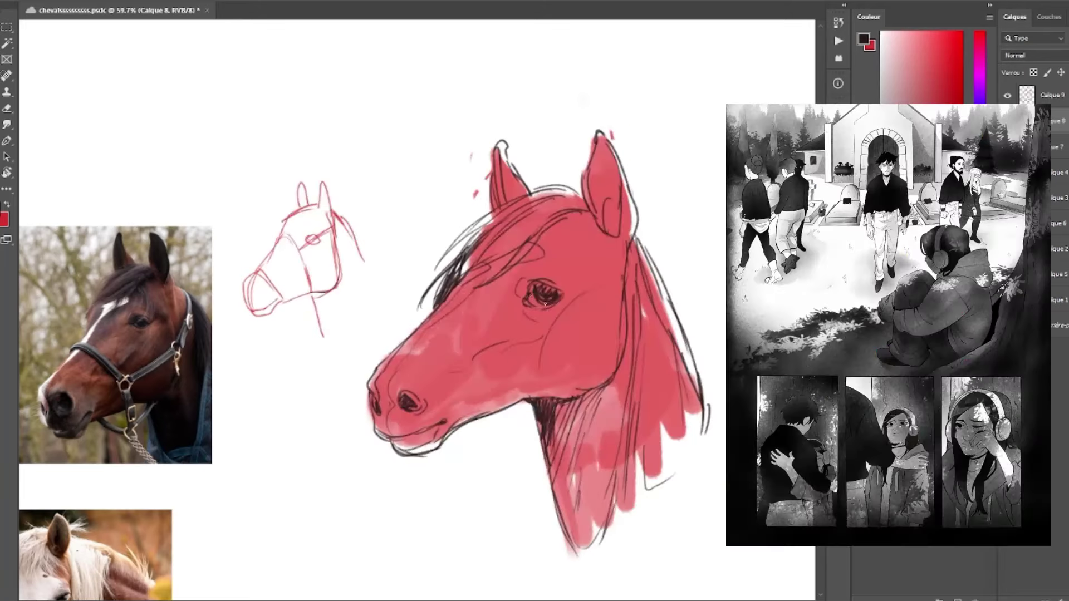
mouse_move(546, 302)
mouse_down()
mouse_move(532, 309)
mouse_move(564, 302)
mouse_move(524, 292)
mouse_up()
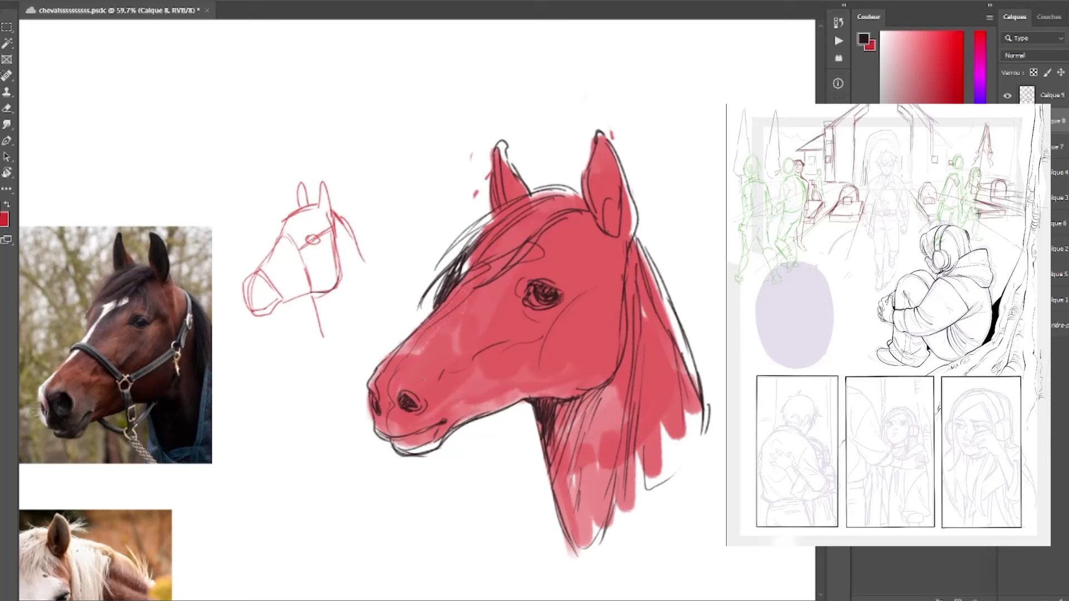
drag(411, 381, 426, 404)
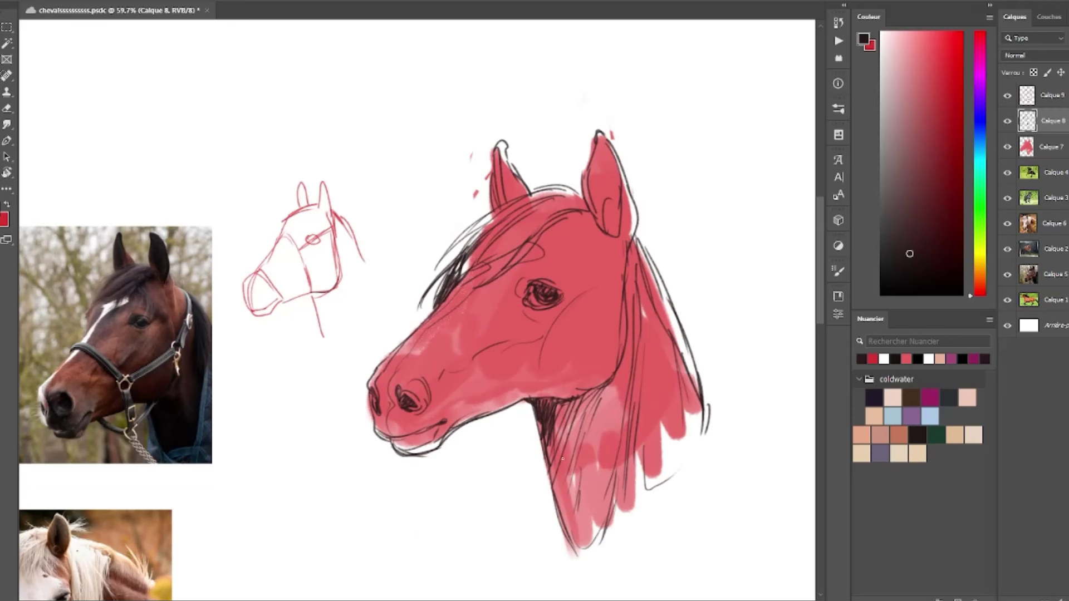
- Darken the throat shadow beneath the jaw, hide the red silhouette layer Calque 7, and touch up the nostril
mouse_move(545, 416)
mouse_down()
mouse_move(540, 471)
mouse_move(551, 444)
mouse_up()
drag(570, 402, 558, 448)
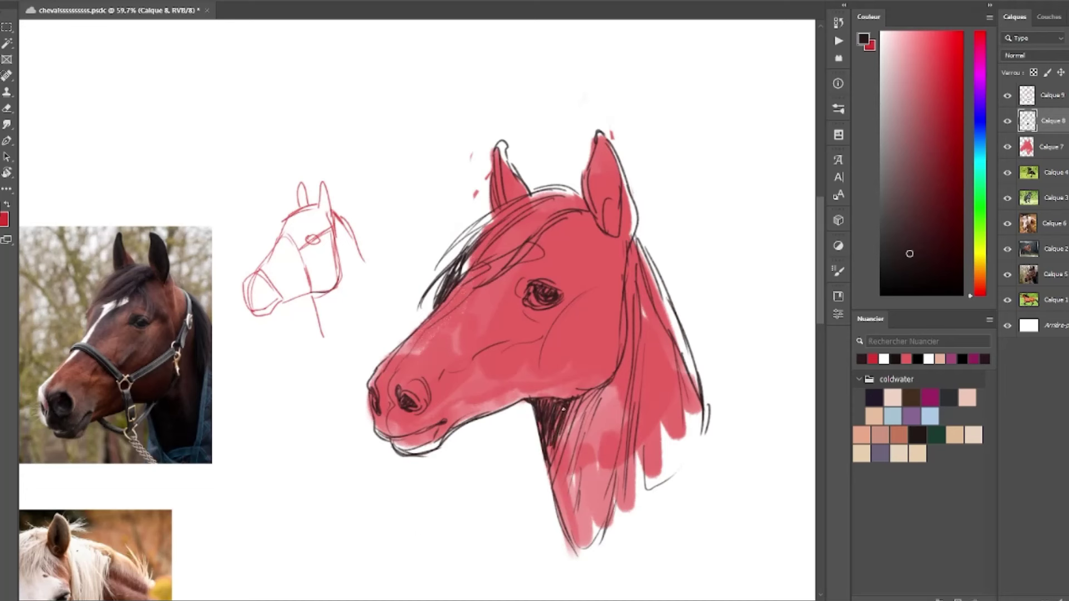
drag(573, 408, 566, 420)
drag(590, 394, 559, 438)
click(1008, 146)
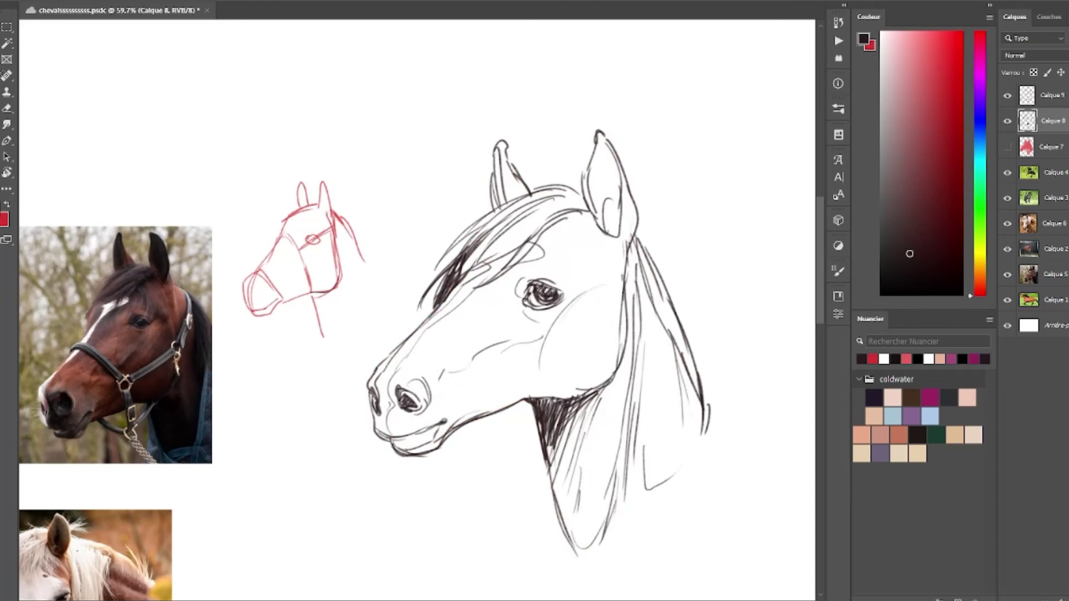
drag(392, 396, 414, 384)
- Close the neck into a pointed chest shape and draw hanging mane strands in front of the throat
scroll(652, 367, down, 4)
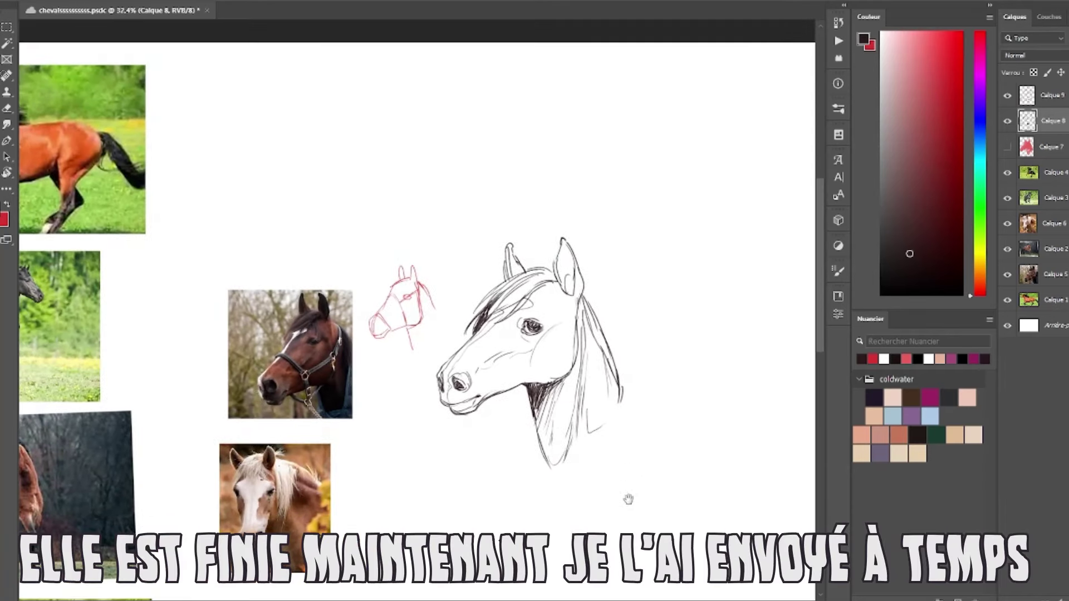
scroll(628, 499, up, 2)
mouse_move(606, 354)
mouse_down()
mouse_move(629, 405)
mouse_move(541, 484)
mouse_up()
mouse_move(504, 432)
mouse_down()
mouse_move(516, 501)
mouse_move(598, 429)
mouse_up()
drag(622, 334, 587, 433)
mouse_move(490, 357)
mouse_down()
mouse_move(468, 462)
mouse_move(483, 398)
mouse_move(485, 440)
mouse_up()
drag(485, 381, 503, 454)
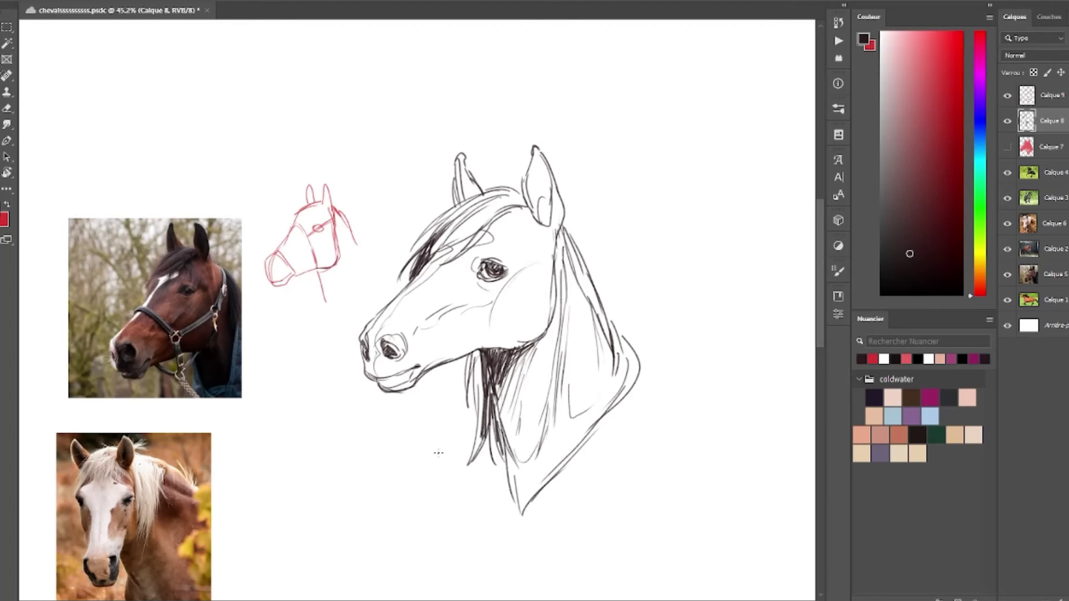
- Block in the head, ears and neck line of the blond-maned horse in bright green with a thick brush beside its photo
drag(634, 516, 599, 517)
drag(635, 584, 533, 475)
drag(499, 411, 535, 433)
mouse_move(443, 232)
mouse_down()
mouse_move(432, 168)
mouse_move(445, 164)
mouse_up()
drag(361, 182, 446, 290)
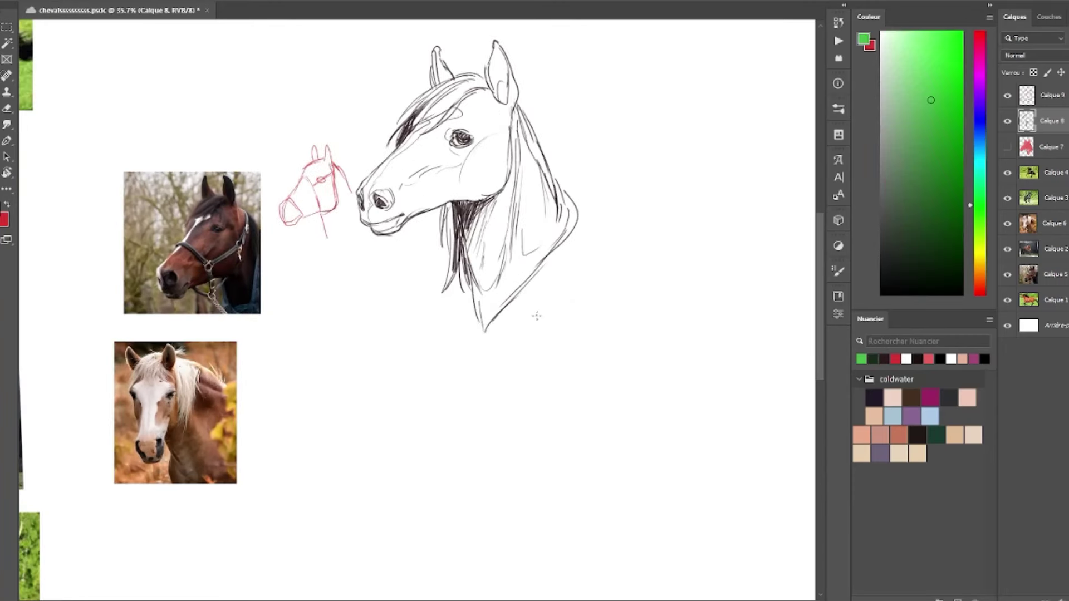
right_click(410, 485)
click(302, 409)
mouse_move(329, 373)
mouse_down()
mouse_move(323, 396)
mouse_move(357, 491)
mouse_move(345, 495)
mouse_move(352, 481)
mouse_move(362, 496)
mouse_move(370, 463)
mouse_up()
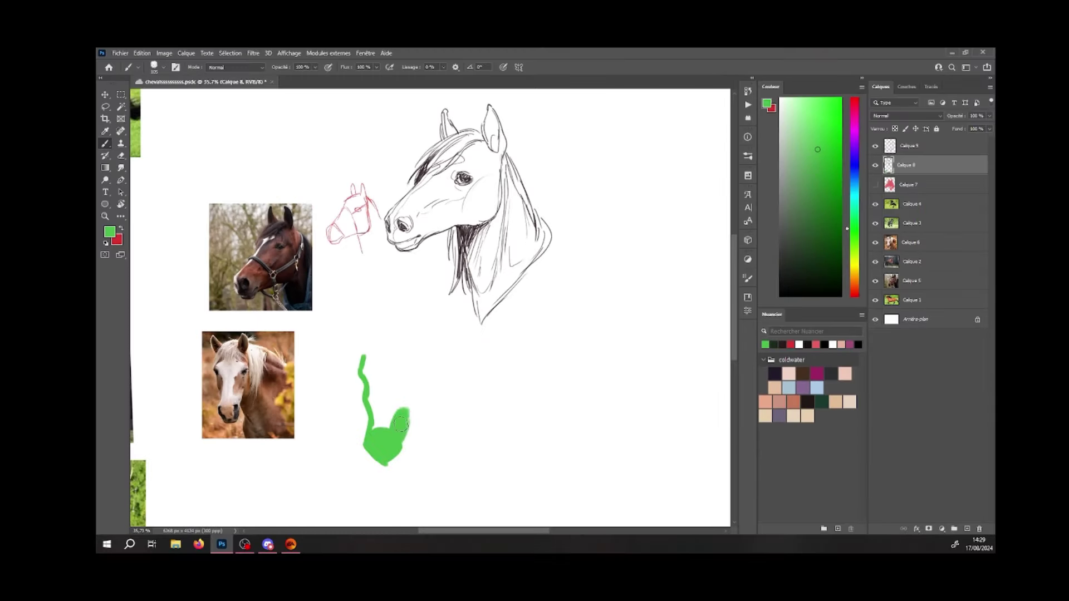
mouse_move(401, 423)
mouse_down()
mouse_move(420, 388)
mouse_move(413, 406)
mouse_move(409, 365)
mouse_move(321, 338)
mouse_move(344, 359)
mouse_move(400, 346)
mouse_up()
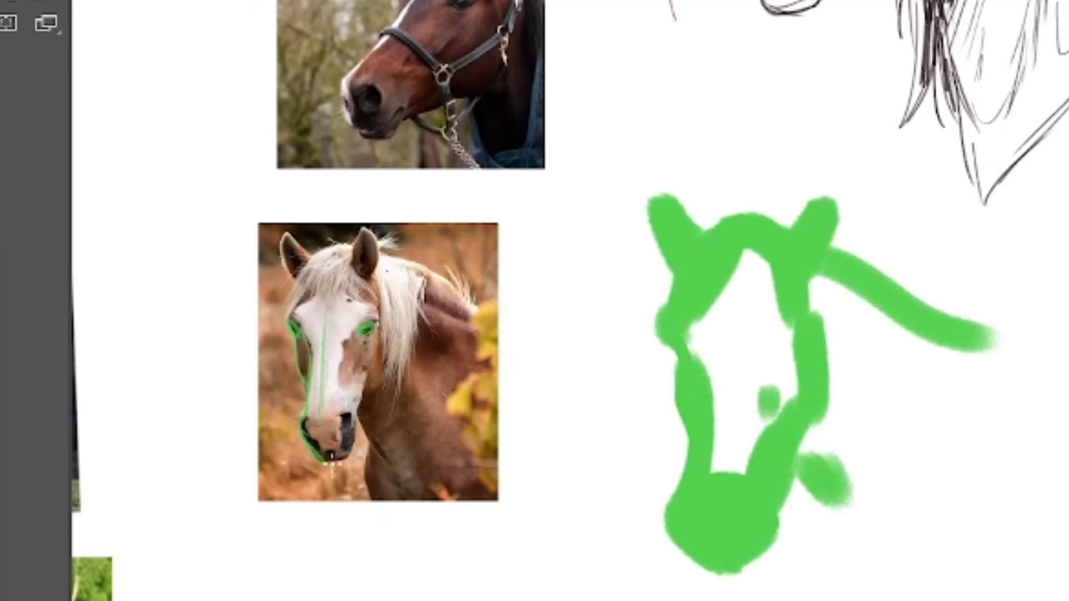
- Trace the muzzle, face sides, forehead and ears in thin green construction lines on the blond-maned horse's photo
drag(139, 449, 158, 462)
drag(309, 414, 354, 413)
mouse_move(354, 417)
mouse_down()
mouse_move(335, 460)
mouse_move(340, 440)
mouse_move(319, 446)
mouse_move(378, 326)
mouse_up()
drag(381, 349, 367, 386)
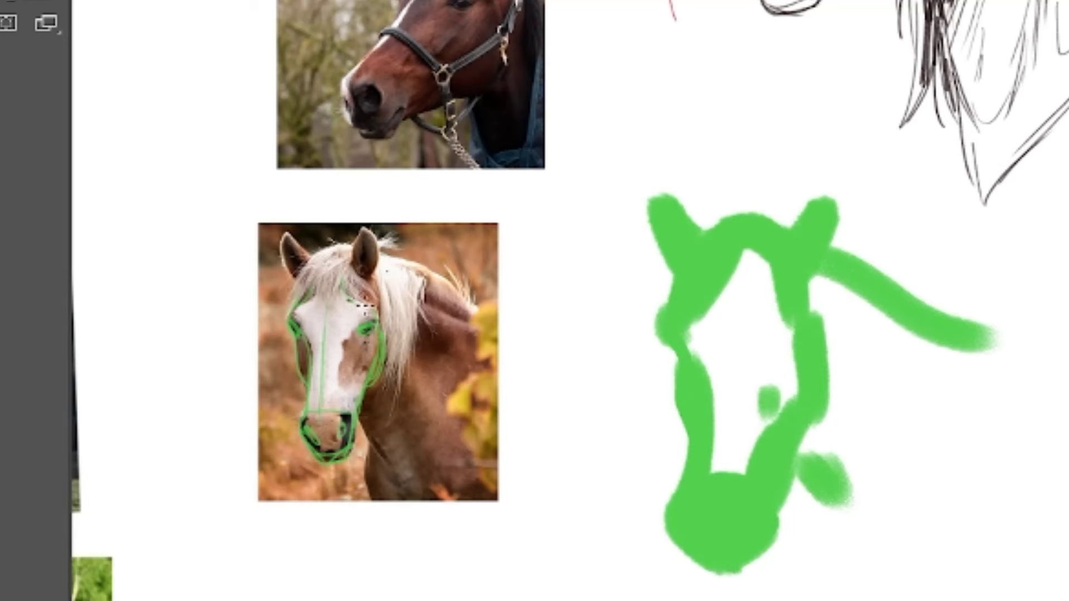
drag(314, 276, 351, 245)
mouse_move(353, 253)
mouse_down()
mouse_move(363, 220)
mouse_move(374, 284)
mouse_up()
drag(311, 263, 281, 249)
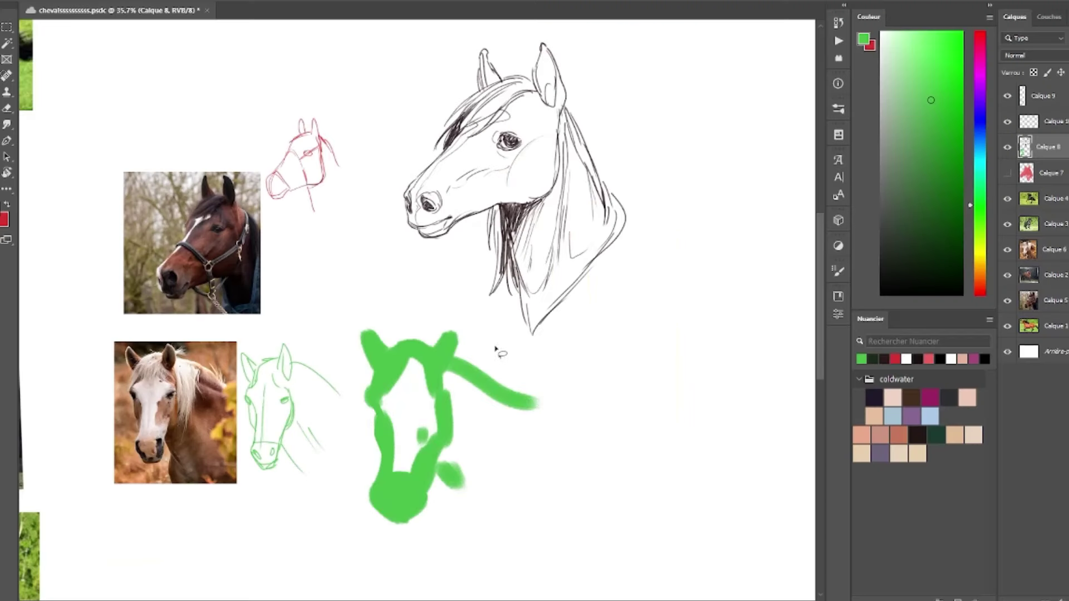
- Put the green silhouette on its own layer and sketch the forelock, far ear and poll over it in near-black on Calque 10
mouse_move(496, 351)
mouse_down()
mouse_move(403, 579)
mouse_move(450, 348)
mouse_up()
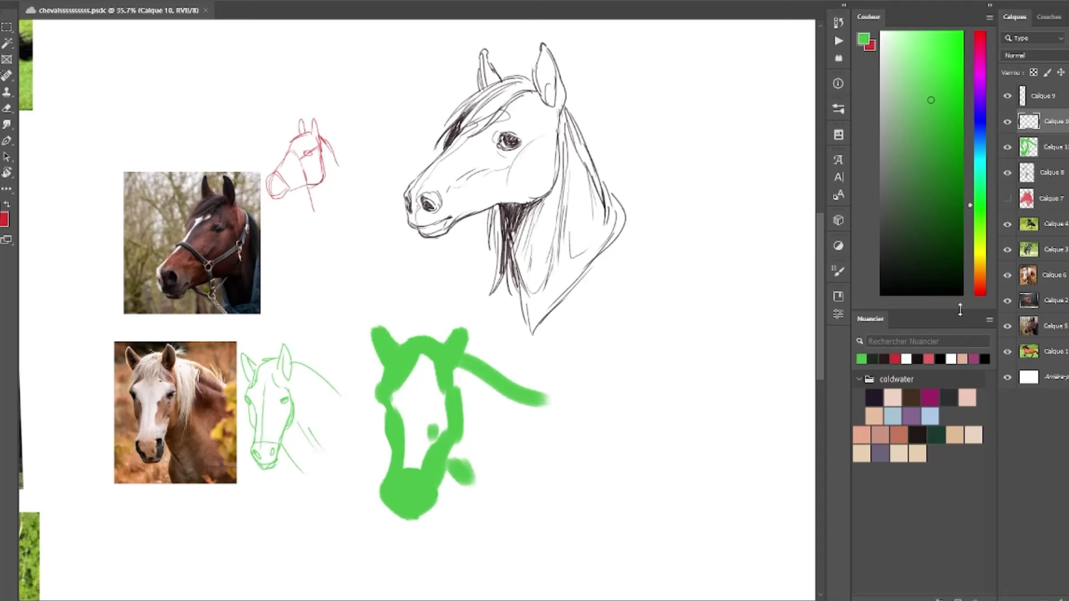
drag(910, 256, 900, 282)
drag(400, 397, 424, 389)
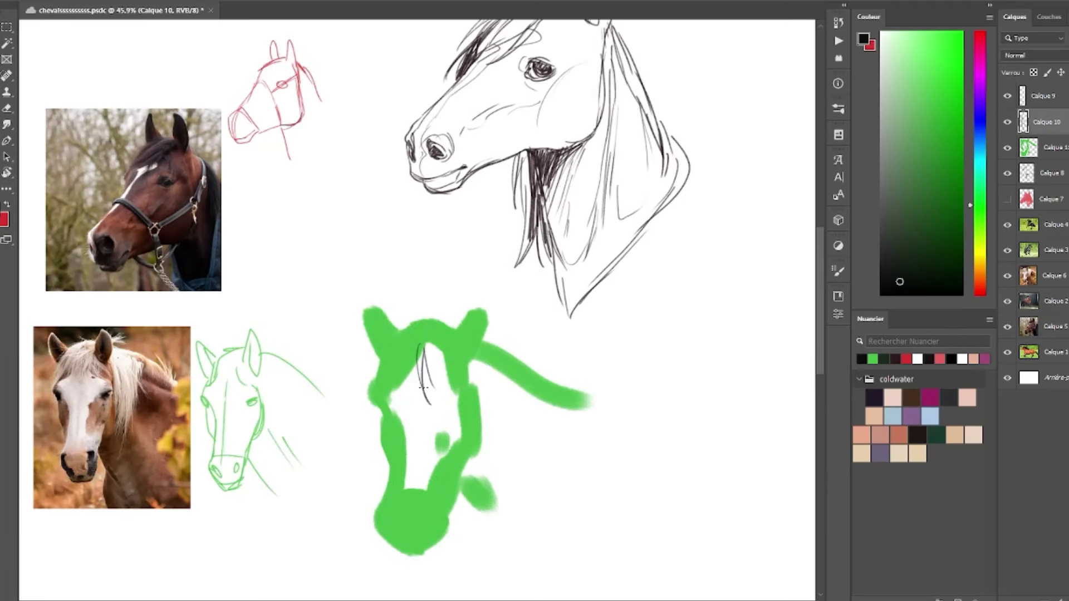
drag(400, 338, 357, 400)
drag(393, 361, 362, 393)
drag(383, 362, 367, 312)
drag(368, 310, 400, 332)
drag(400, 330, 447, 328)
- Draw the far eye, both sides of the face and the far nostril over the green silhouette
drag(398, 356, 402, 392)
mouse_move(406, 354)
mouse_down()
mouse_move(412, 378)
mouse_move(393, 465)
mouse_up()
drag(477, 394, 466, 470)
drag(390, 428, 392, 532)
key(e)
key(b)
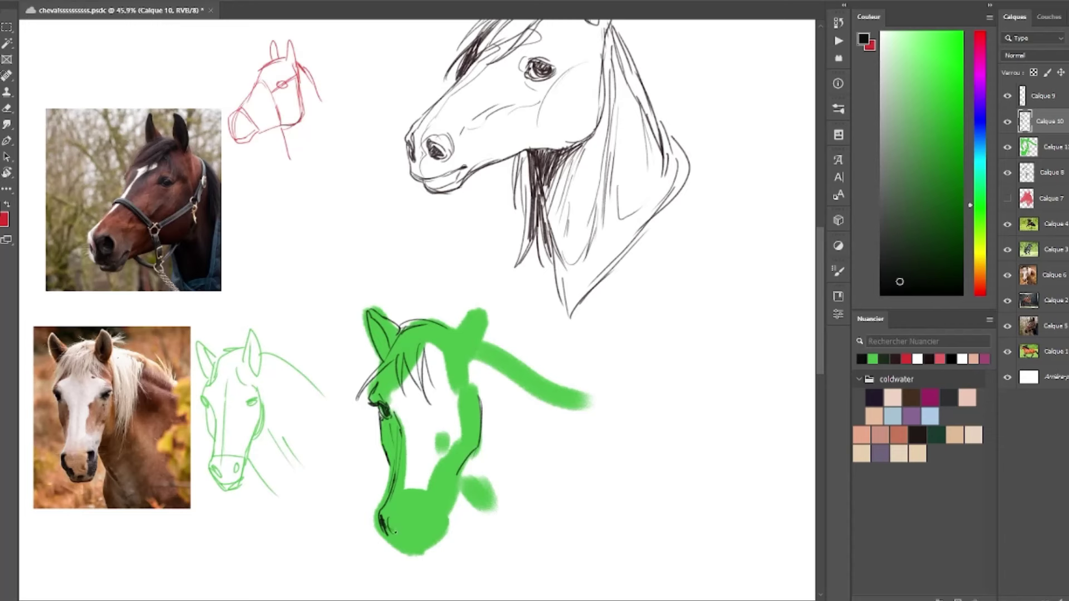
- Outline the lower muzzle, add the near nostril and brow, and line the far cheek and the face marking
mouse_move(395, 547)
mouse_down()
mouse_move(430, 544)
mouse_move(432, 515)
mouse_up()
key(z)
mouse_move(64, 465)
mouse_down()
mouse_move(137, 476)
mouse_move(113, 481)
mouse_up()
drag(217, 456, 195, 458)
scroll(195, 459, down, 3)
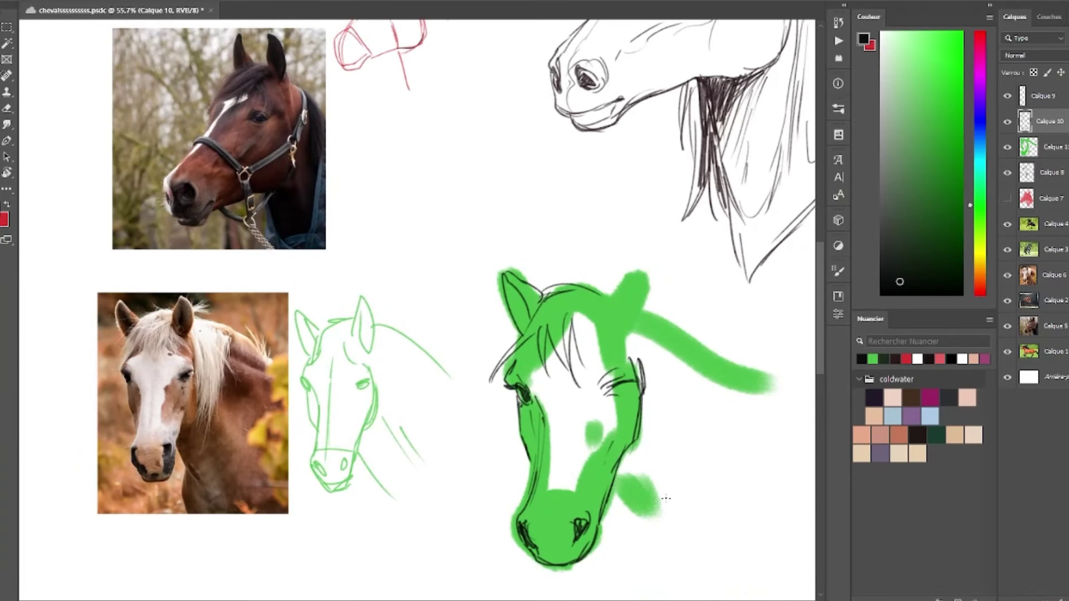
drag(515, 400, 519, 450)
drag(594, 403, 581, 490)
- Erase and redraw the far nostril and lower lip, and detail the near eye
key(e)
drag(524, 521, 529, 543)
key(b)
drag(521, 519, 582, 571)
drag(602, 389, 635, 400)
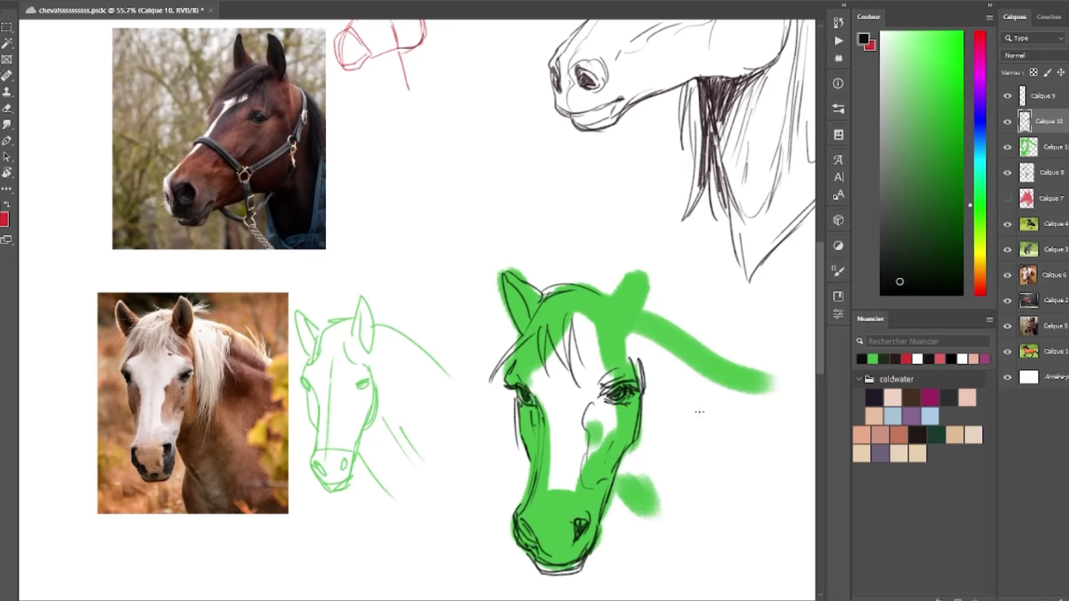
- Darken both nostrils and refine the mouth line and the near side of the muzzle
mouse_move(523, 522)
mouse_down()
mouse_move(534, 542)
mouse_move(537, 524)
mouse_up()
drag(573, 519, 587, 514)
drag(537, 550, 578, 541)
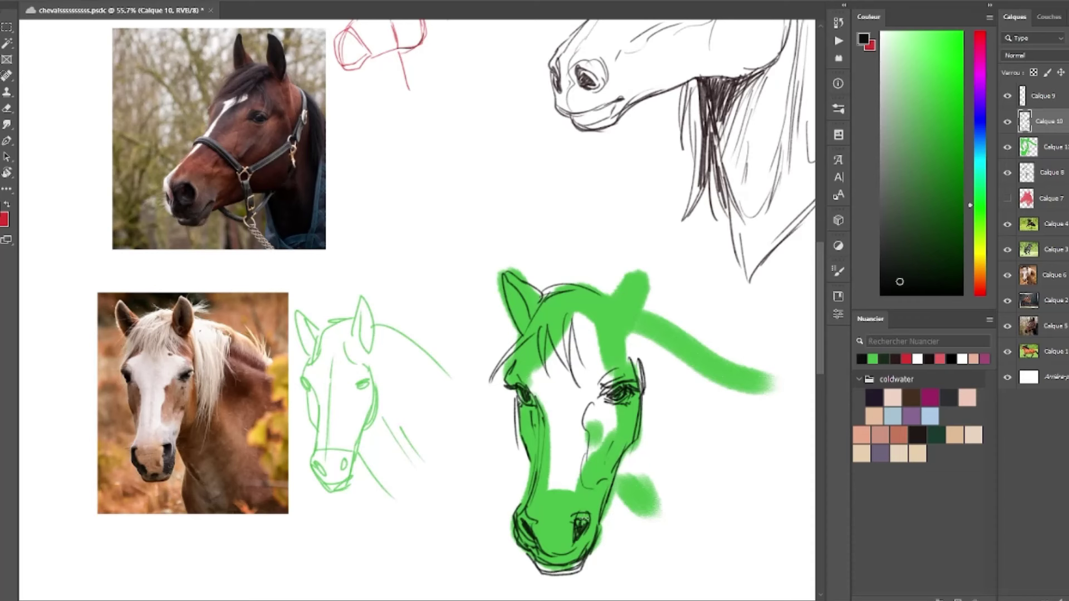
drag(587, 557, 602, 507)
- Draw the near ear, mane, neck and shaded throat, then hide the green silhouette layer
mouse_move(607, 303)
mouse_down()
mouse_move(640, 258)
mouse_move(647, 304)
mouse_move(625, 335)
mouse_up()
drag(738, 343, 785, 406)
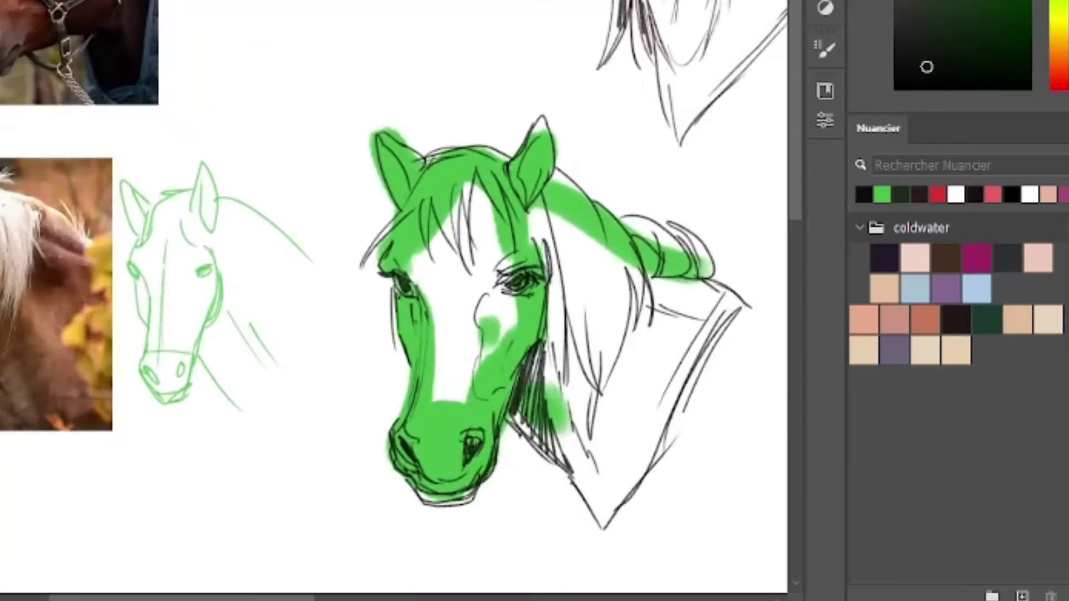
click(1007, 147)
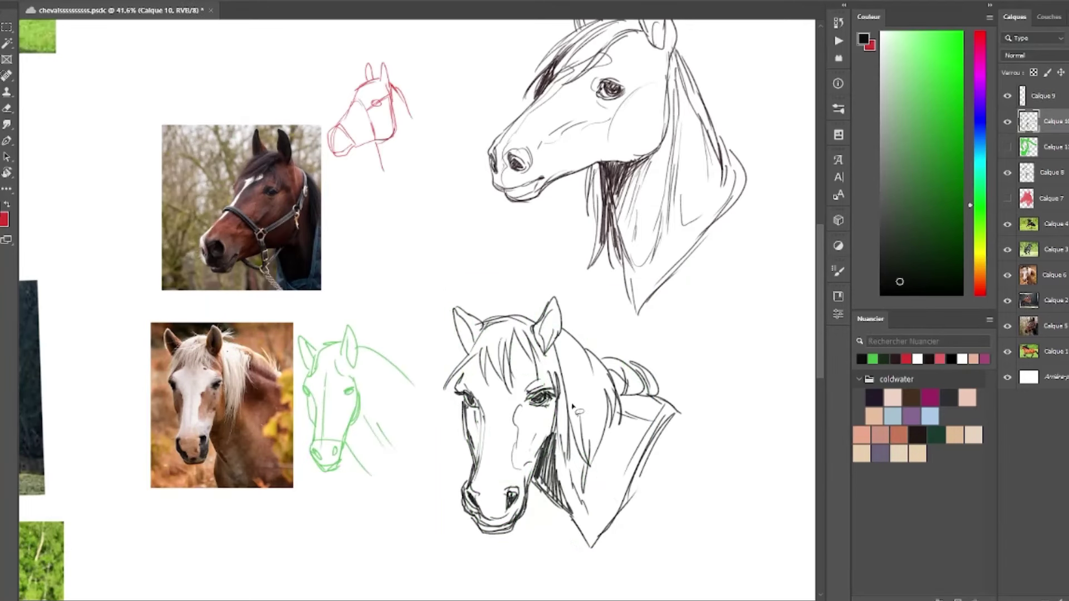
- Draw a guide line across both eyes, then select the near eye and transform it to match
mouse_move(478, 399)
mouse_down()
mouse_move(532, 404)
mouse_move(543, 380)
mouse_move(560, 406)
mouse_move(552, 387)
mouse_up()
key(l)
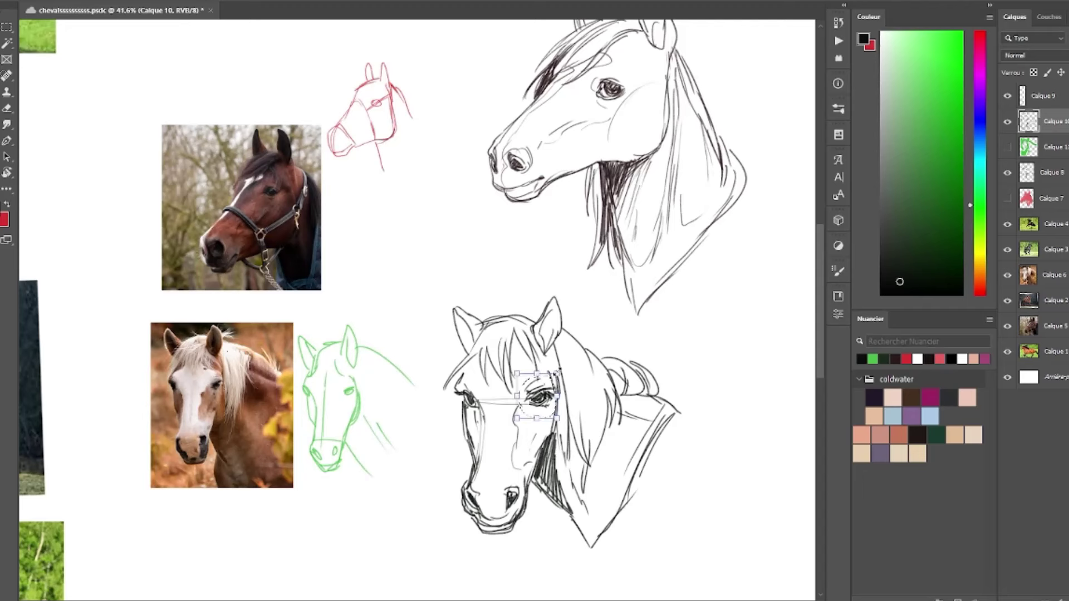
key(ctrl+d)
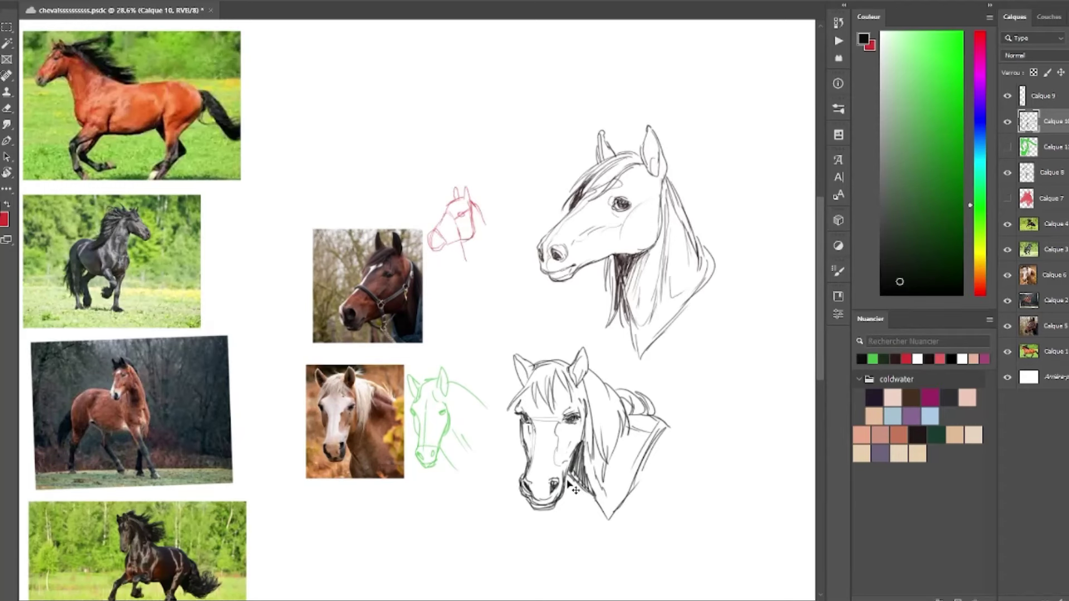
- Move the galloping bay horse's photo out of the reference column into the empty area beside it
scroll(557, 454, up, 1)
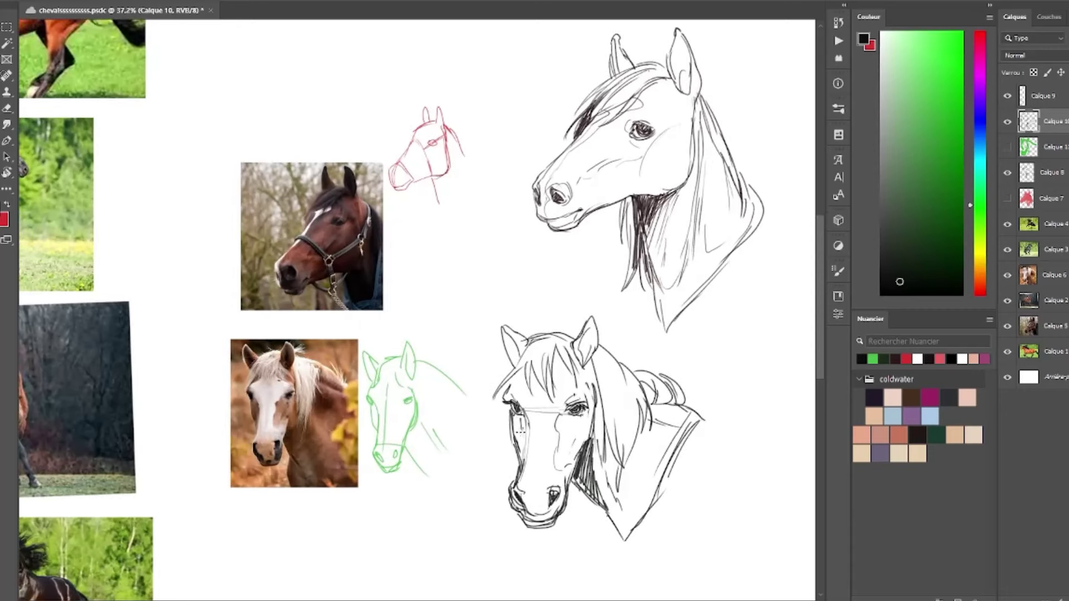
scroll(512, 390, down, 2)
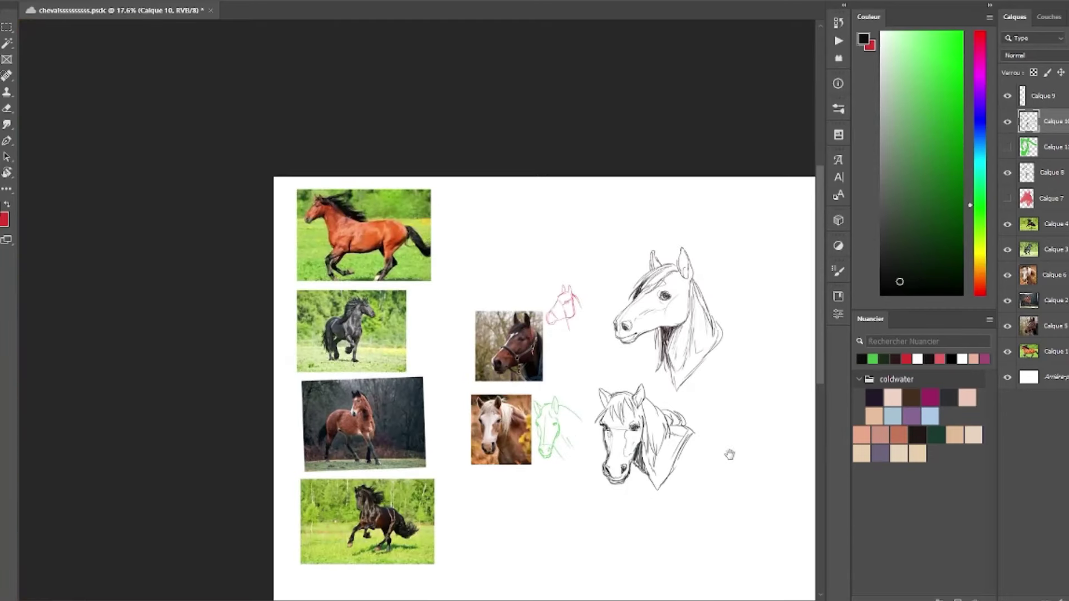
drag(729, 454, 671, 410)
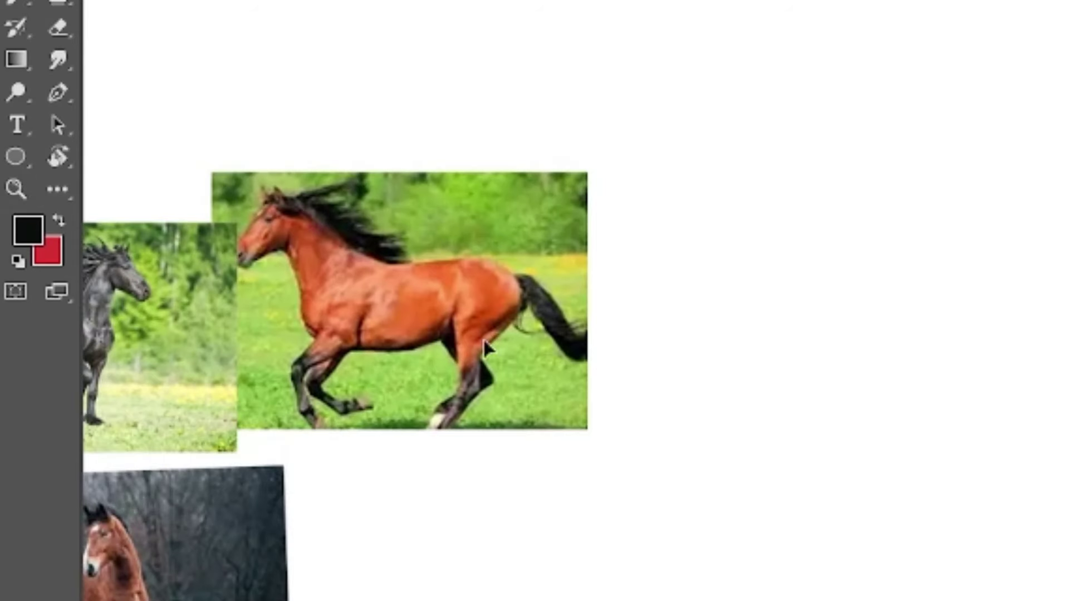
drag(459, 235, 483, 224)
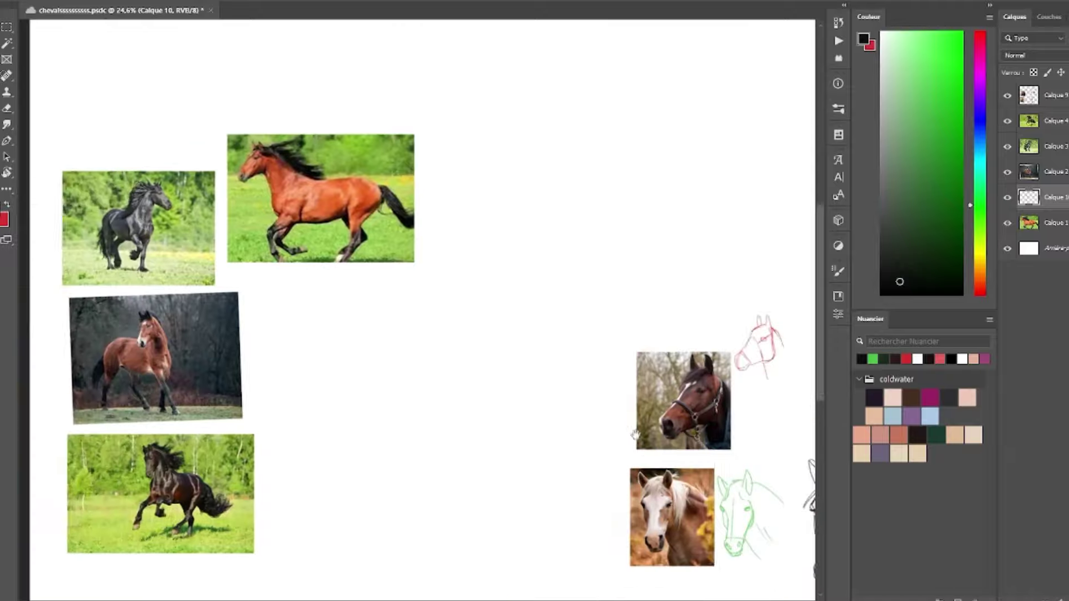
- Block in the galloping horse's head and ears in green beside its photo on Calque 10
scroll(635, 434, down, 2)
scroll(635, 434, up, 3)
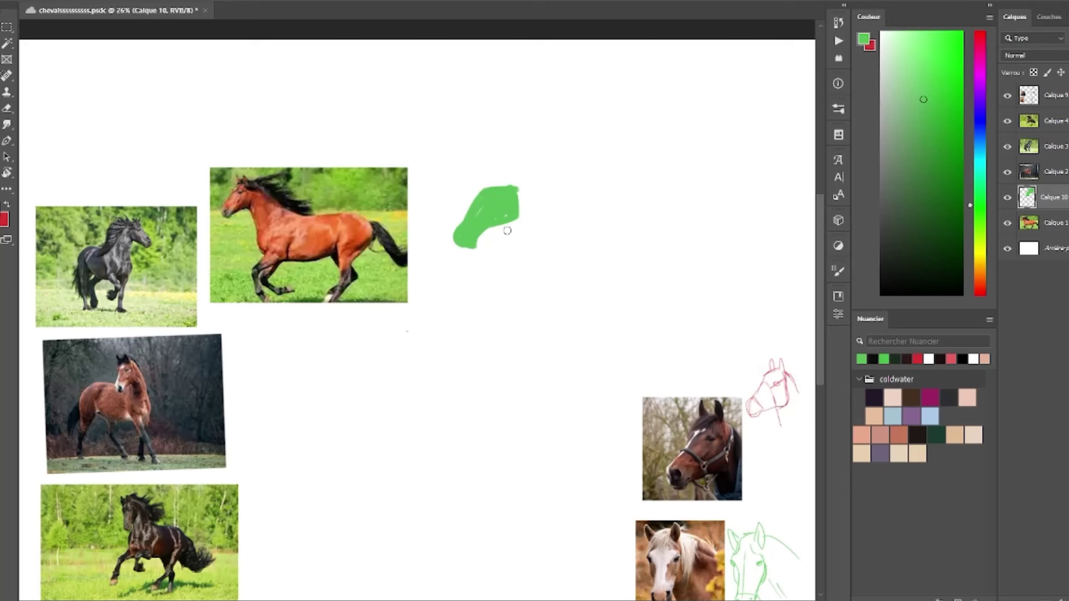
drag(512, 188, 504, 170)
- Try marking the head, front of the neck and forelegs in green over the galloping horse's photo, and undo it
mouse_move(229, 209)
mouse_down()
mouse_move(253, 197)
mouse_move(265, 302)
mouse_move(292, 294)
mouse_up()
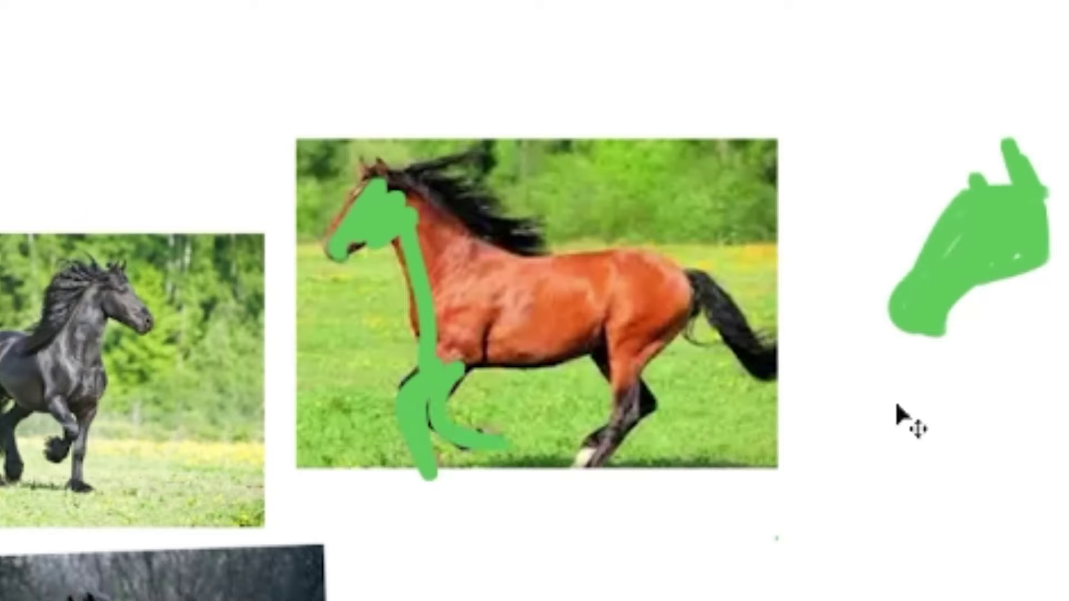
key(ctrl+z)
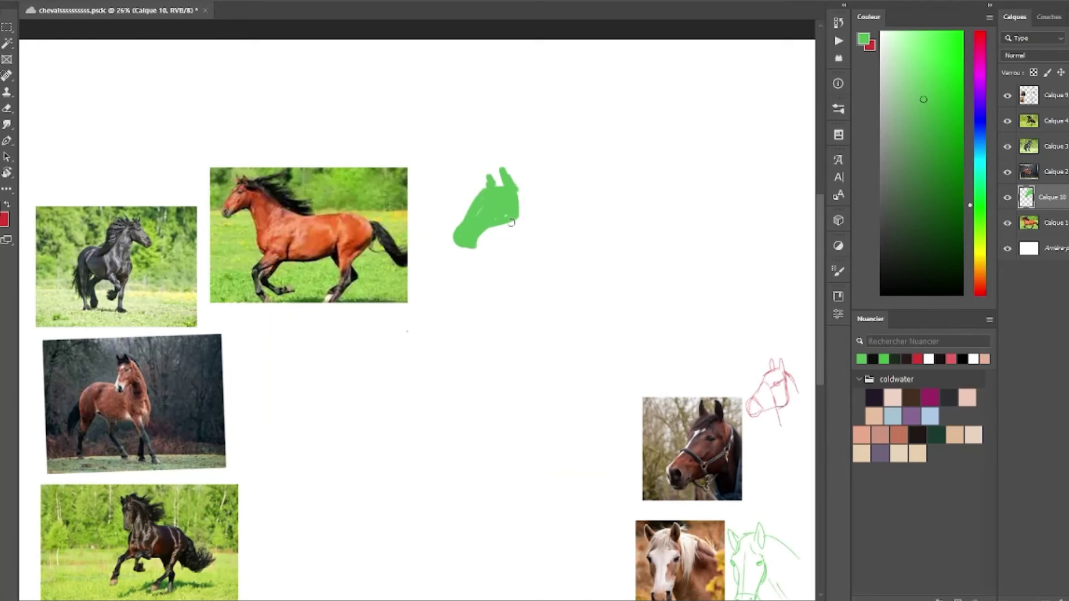
- Block in the galloping horse's neck, back, rump, belly and both forelegs in green on Calque 10
drag(511, 222, 520, 286)
mouse_move(520, 190)
mouse_down()
mouse_move(541, 224)
mouse_move(665, 254)
mouse_up()
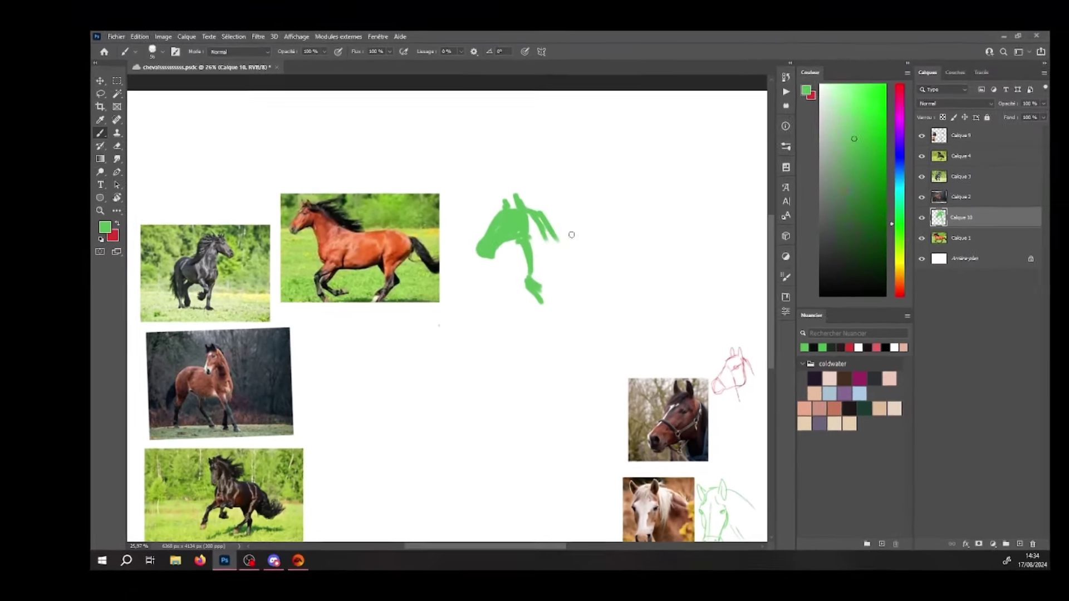
mouse_move(536, 292)
mouse_down()
mouse_move(565, 314)
mouse_move(619, 300)
mouse_up()
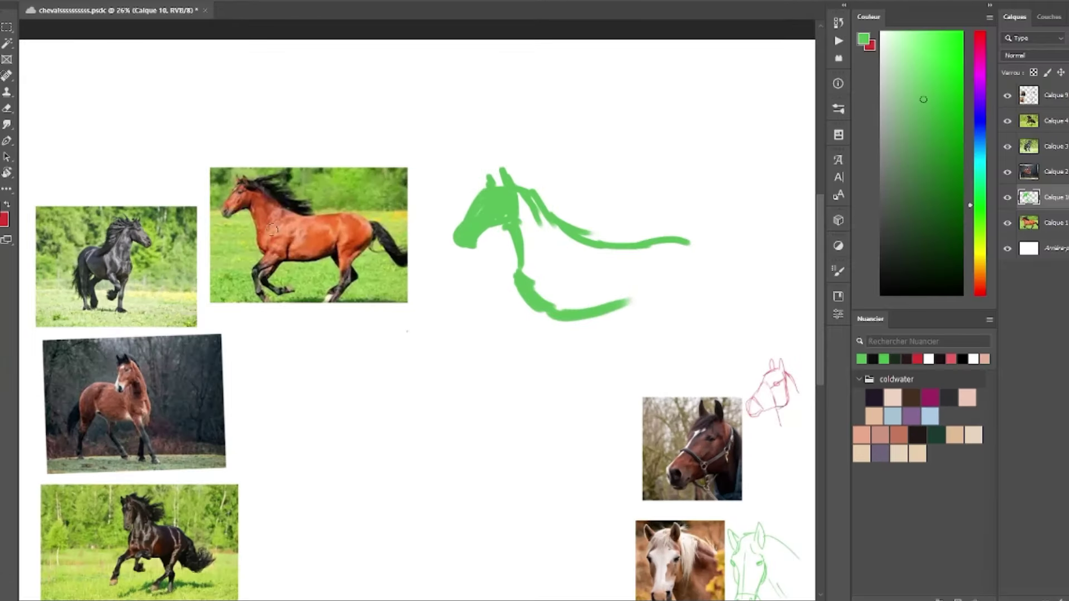
drag(685, 241, 563, 318)
drag(568, 272, 504, 356)
mouse_move(554, 322)
mouse_down()
mouse_move(510, 356)
mouse_move(522, 433)
mouse_move(534, 440)
mouse_move(536, 430)
mouse_up()
drag(503, 352, 601, 377)
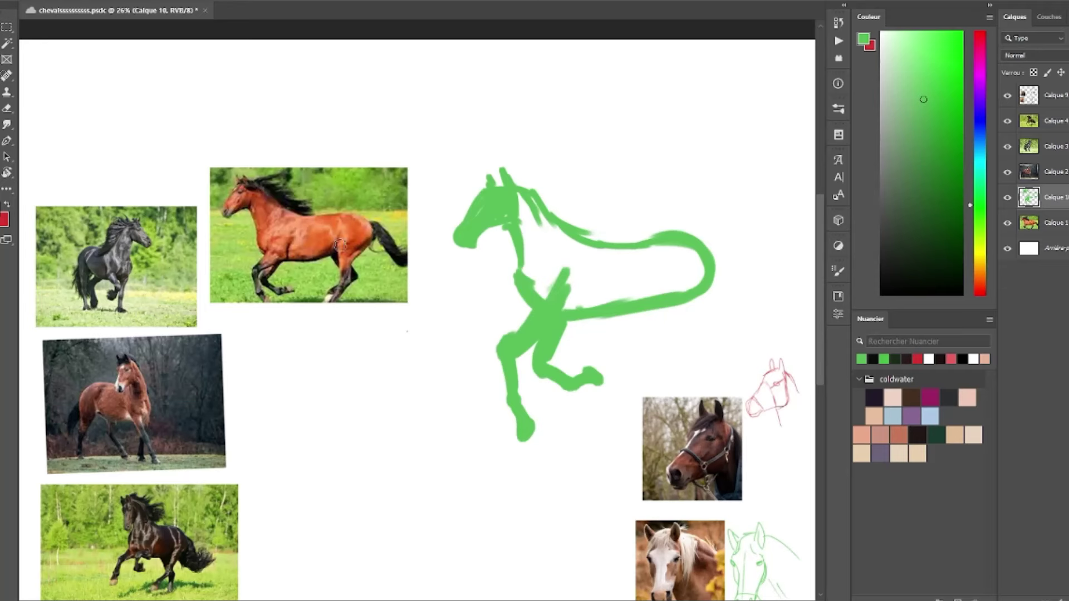
- Using magenta height marks in front of the horse in the photo, shorten the green forelegs and block in the hind legs and tail
drag(246, 255, 244, 270)
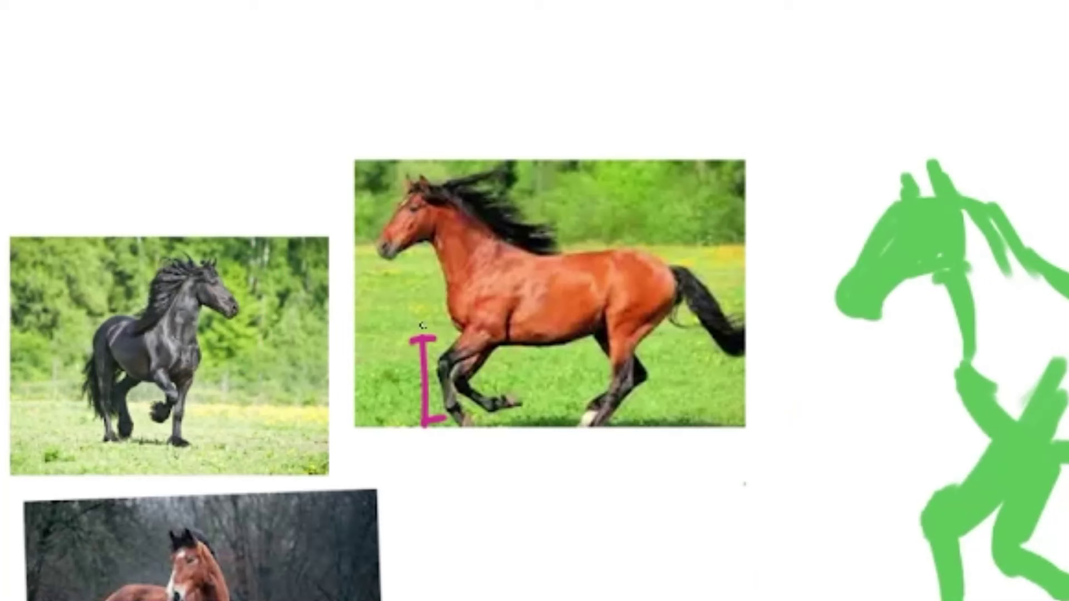
drag(244, 250, 242, 218)
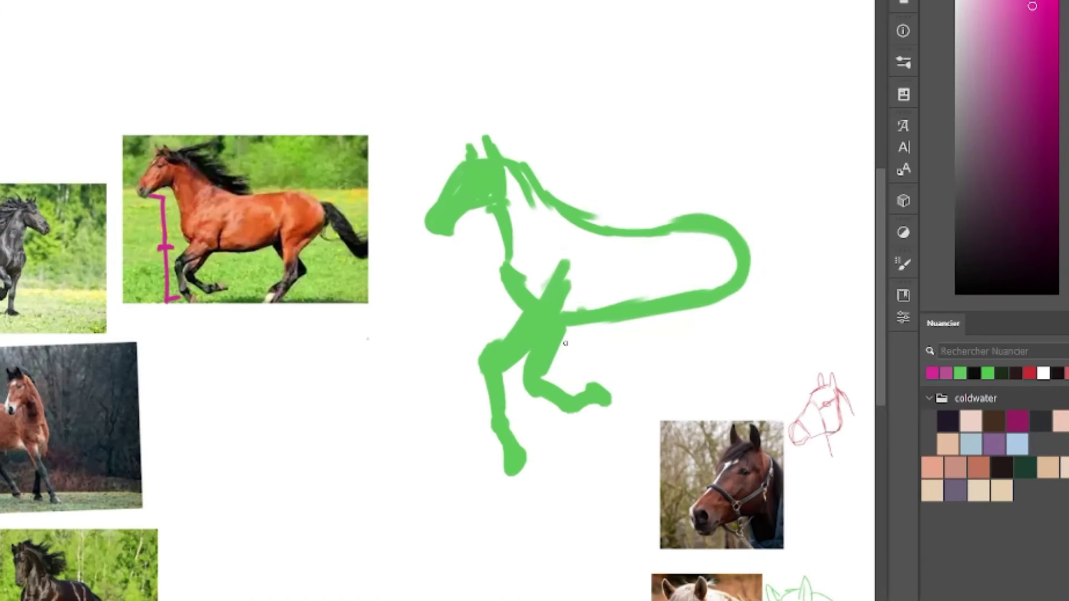
key(l)
drag(582, 329, 568, 470)
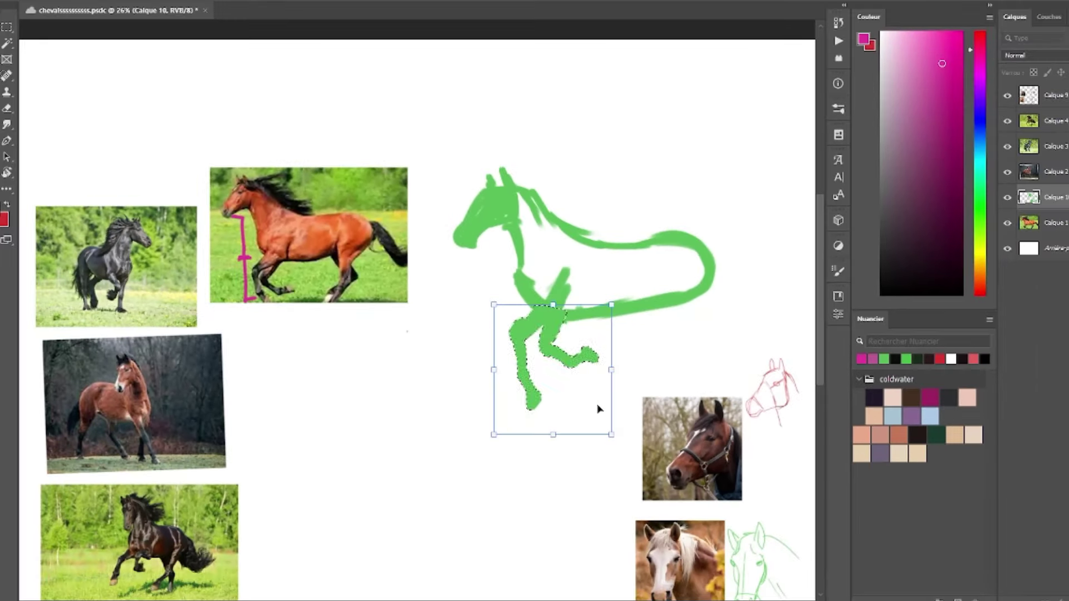
key(Return)
key(ctrl+x)
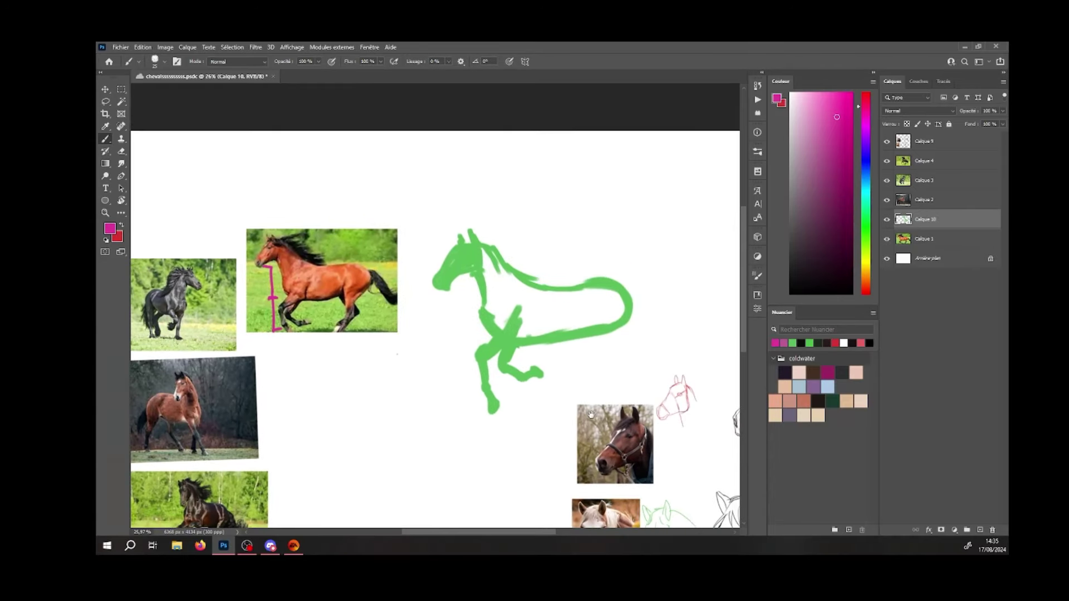
mouse_move(626, 370)
mouse_down()
mouse_move(624, 329)
mouse_move(657, 316)
mouse_move(666, 341)
mouse_move(608, 440)
mouse_up()
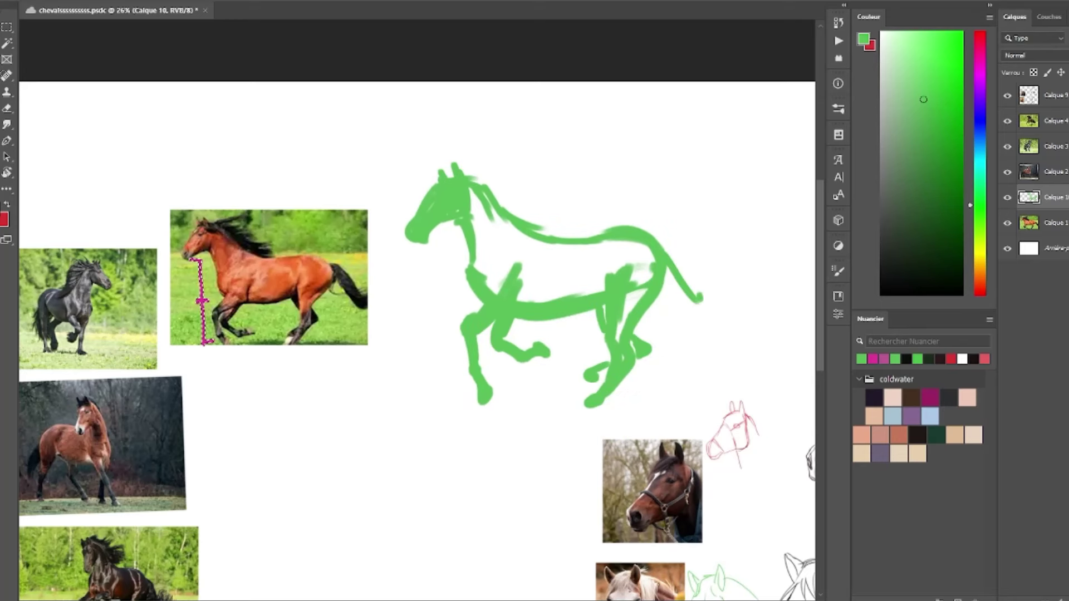
- On a new layer above the green silhouette, draw the horse's head, ears and flowing mane in thin black lines
key(ctrl+shift+alt+n)
click(889, 289)
right_click(543, 376)
click(750, 563)
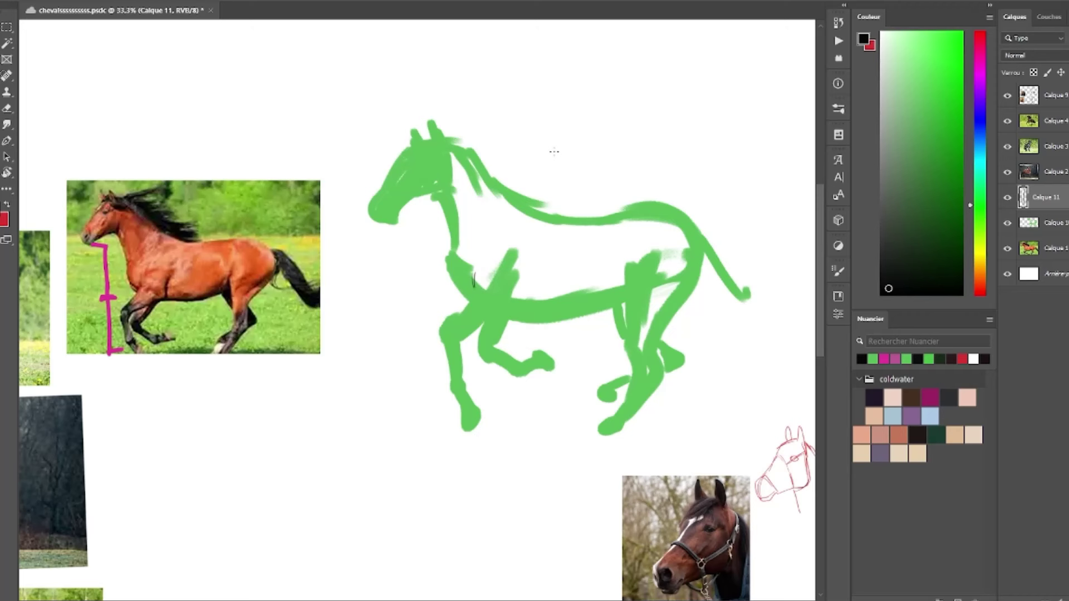
drag(377, 207, 369, 217)
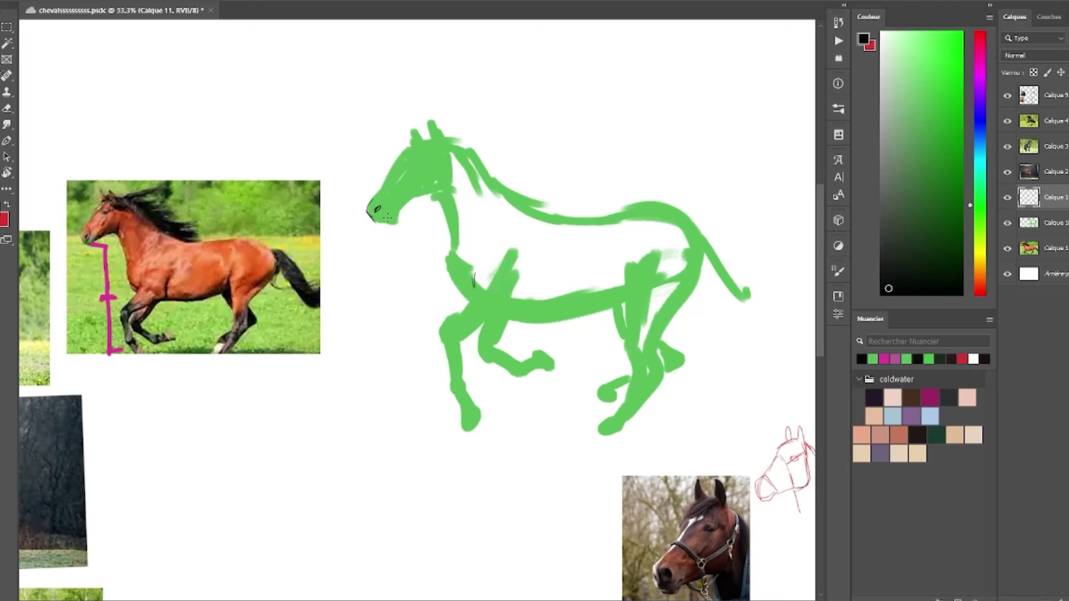
mouse_move(428, 151)
mouse_down()
mouse_move(470, 162)
mouse_move(423, 141)
mouse_up()
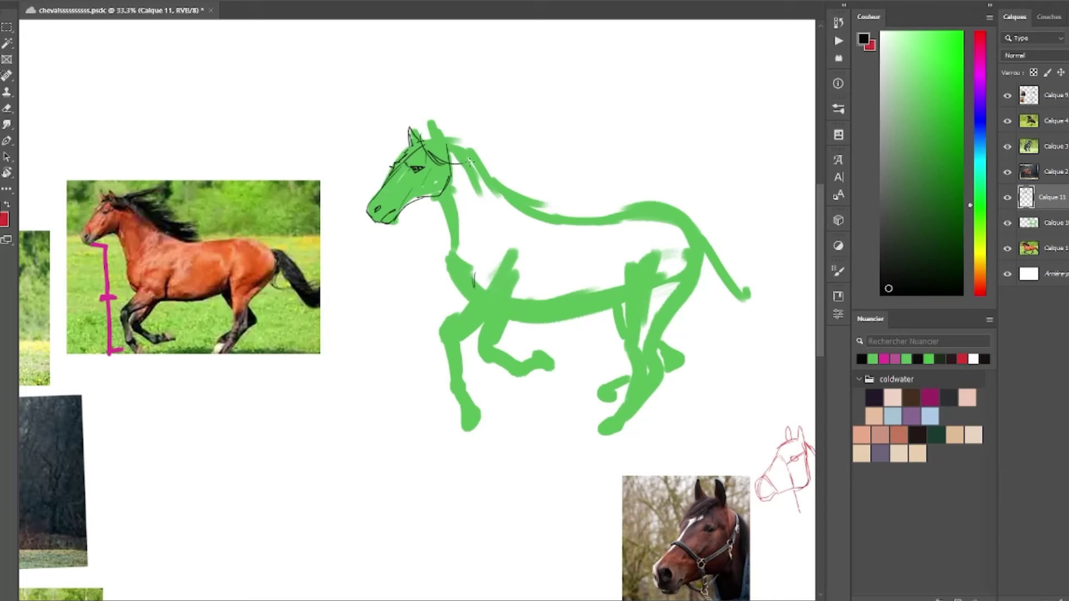
mouse_move(426, 141)
mouse_down()
mouse_move(417, 159)
mouse_move(440, 143)
mouse_up()
drag(431, 129, 459, 182)
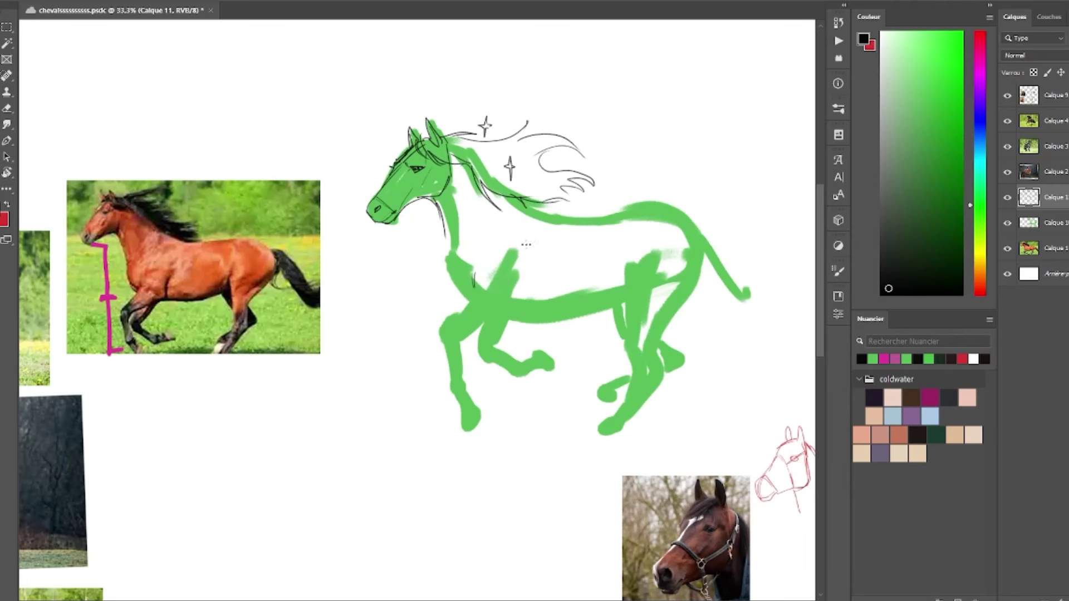
- Outline the neck, chest, shoulder, belly and forelegs in black over the green silhouette on Calque 11
drag(587, 173, 527, 171)
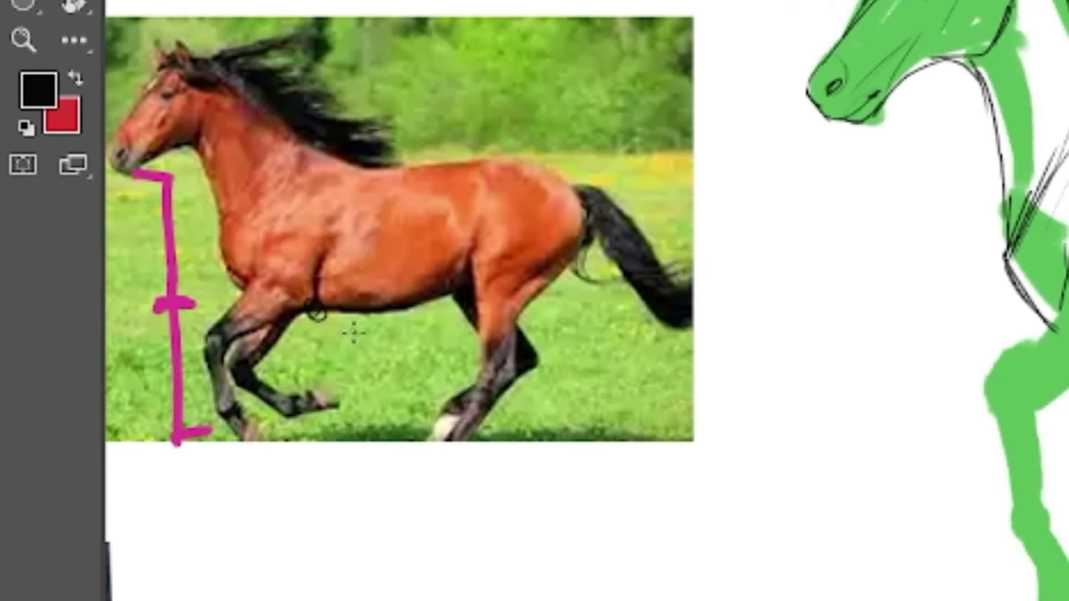
drag(214, 334, 208, 333)
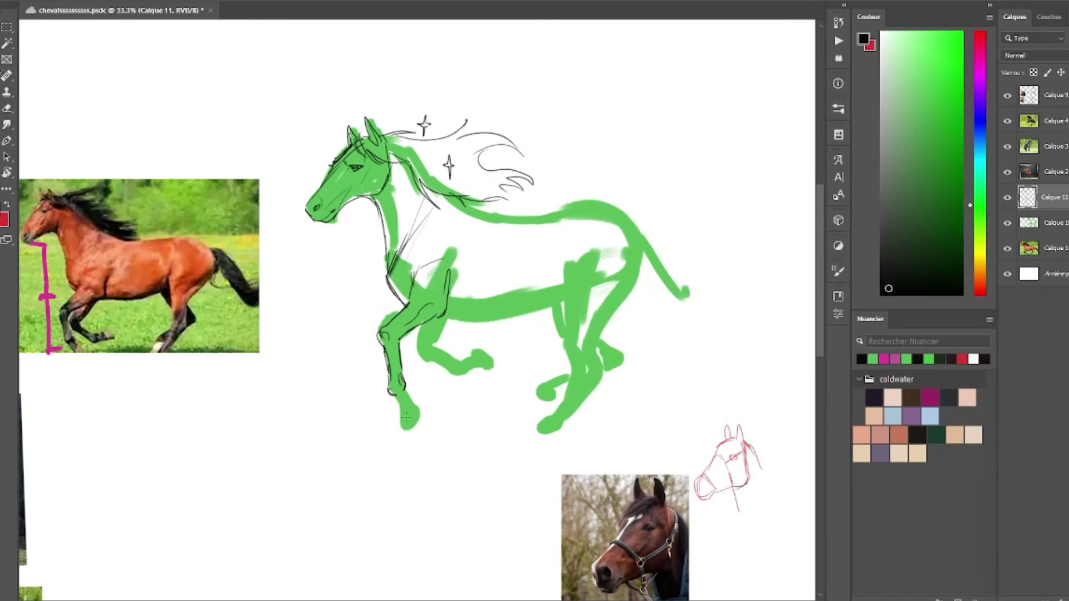
drag(391, 395, 403, 414)
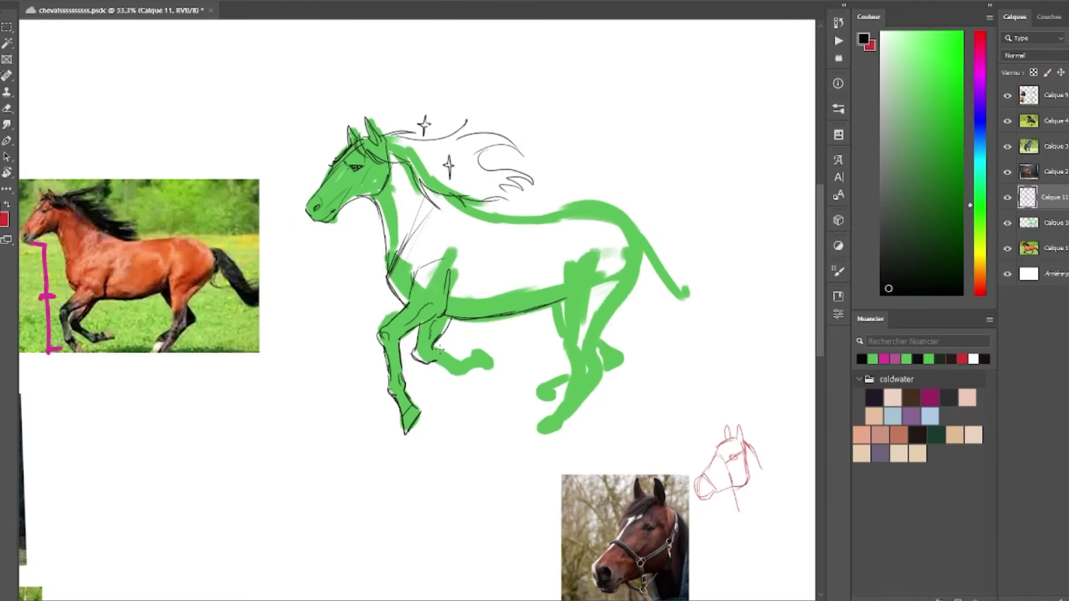
drag(432, 345, 469, 365)
- Try sketching an enlarged study of the folded foreleg's hoof below the galloping horse's photo
scroll(89, 322, up, 3)
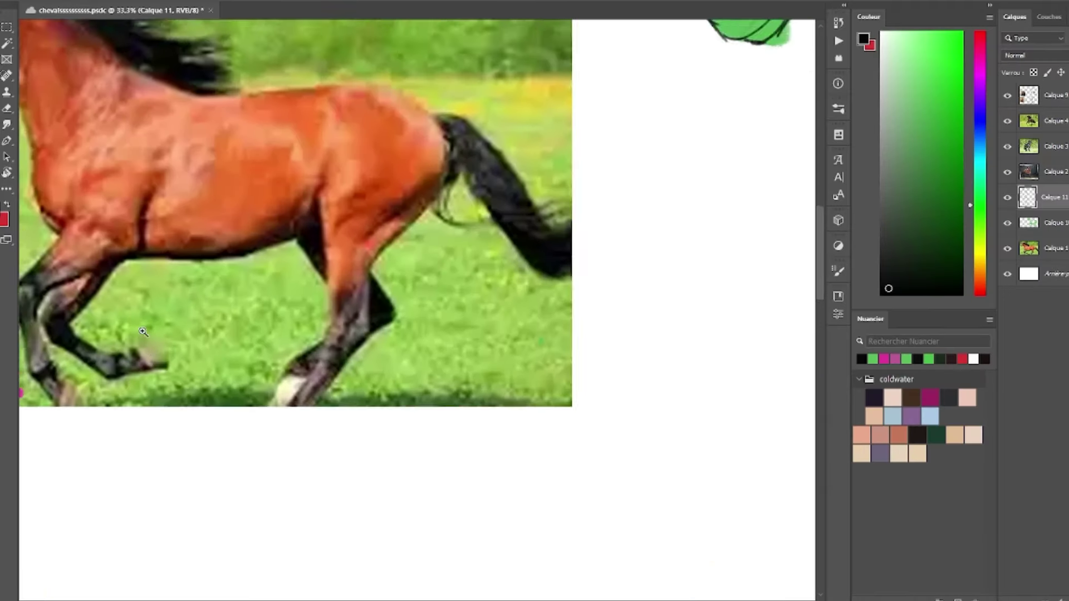
drag(166, 405, 127, 449)
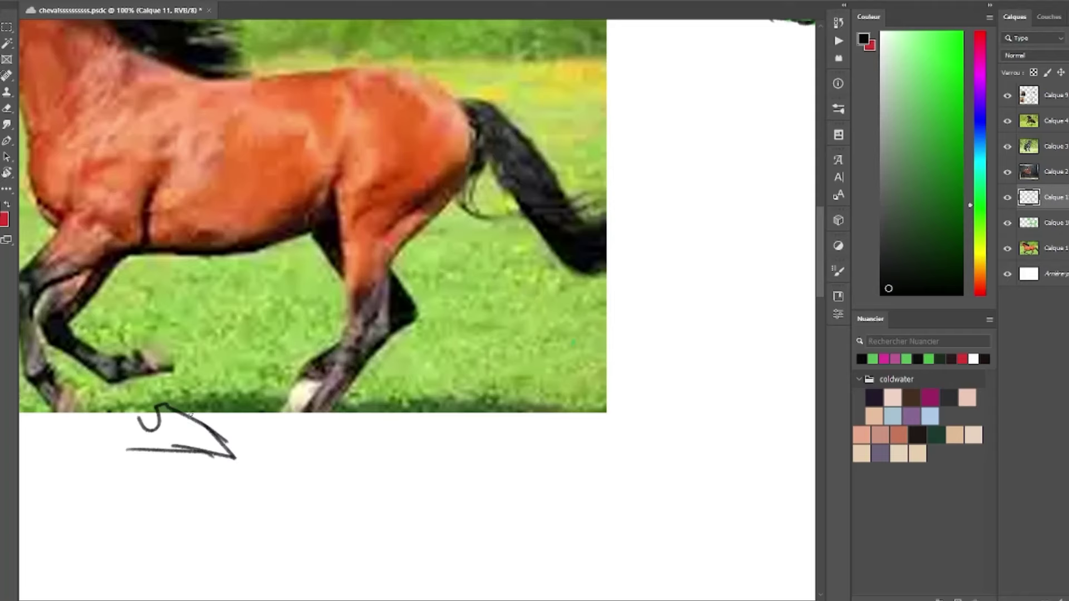
scroll(73, 404, down, 3)
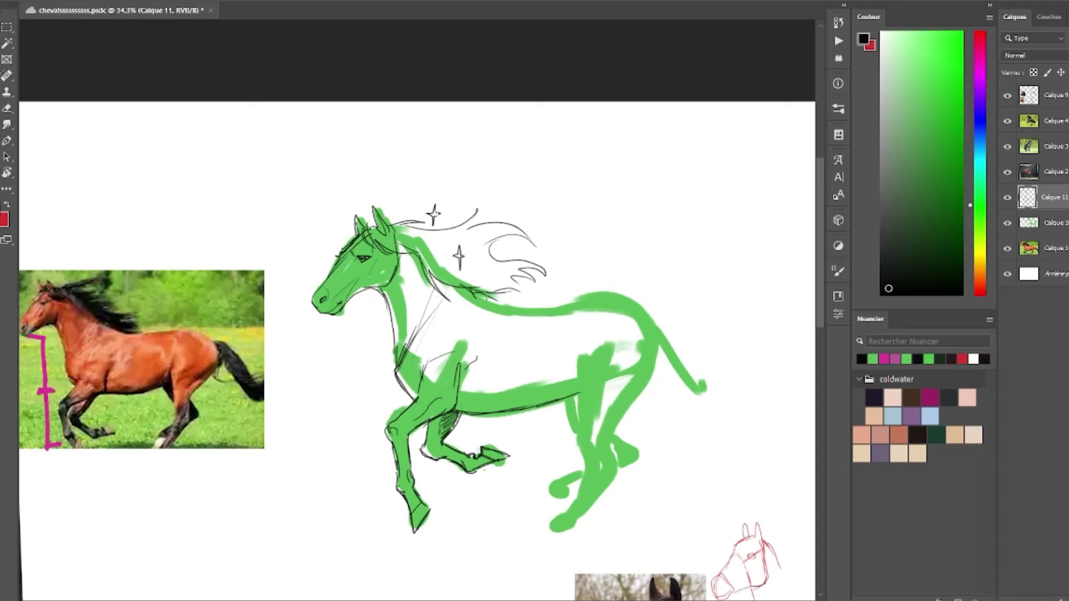
- Draw the back, the rump and the upper edges of the near hind leg in black over the green silhouette
mouse_move(484, 294)
mouse_down()
mouse_move(510, 310)
mouse_move(593, 304)
mouse_up()
mouse_move(505, 296)
mouse_down()
mouse_move(499, 288)
mouse_move(521, 303)
mouse_up()
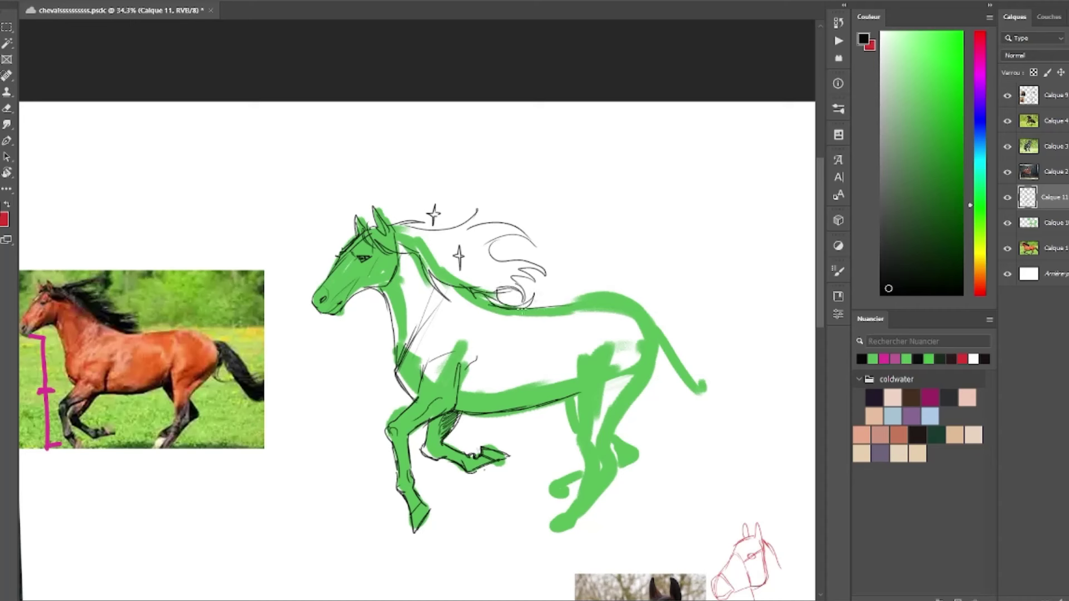
mouse_move(557, 306)
mouse_down()
mouse_move(606, 300)
mouse_move(643, 361)
mouse_move(641, 386)
mouse_up()
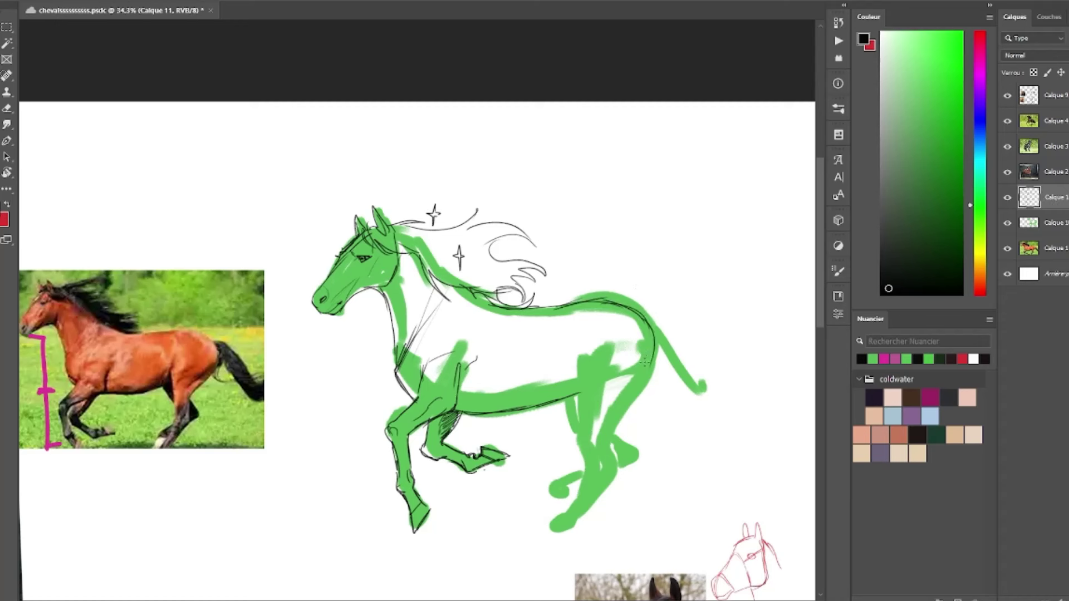
drag(651, 347, 618, 412)
drag(579, 361, 579, 432)
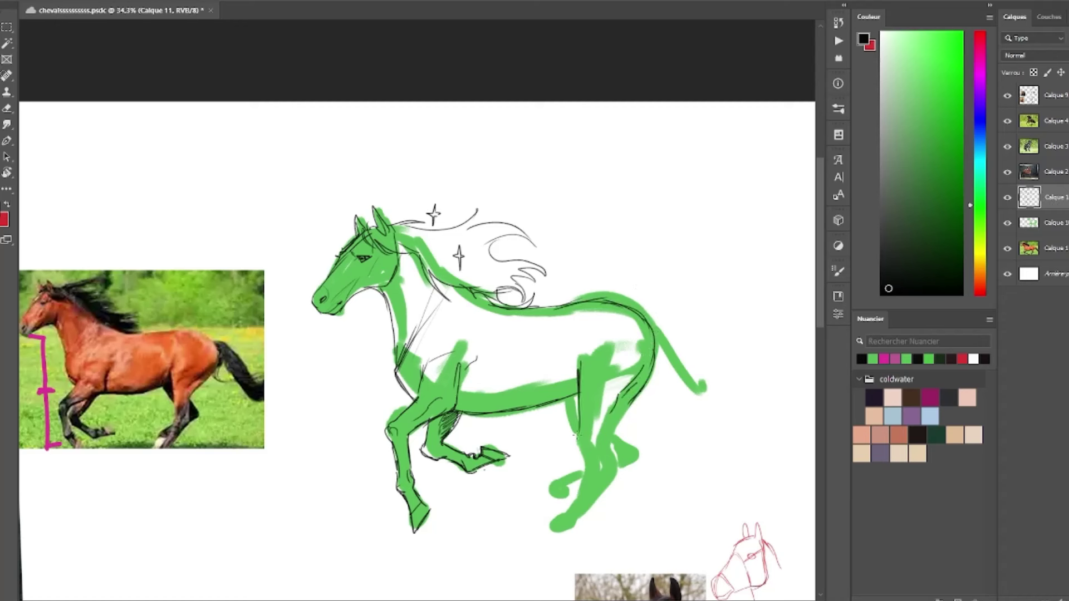
- Try marking the front edge of the near hind leg and flank over the galloping horse's photo
drag(168, 343, 177, 433)
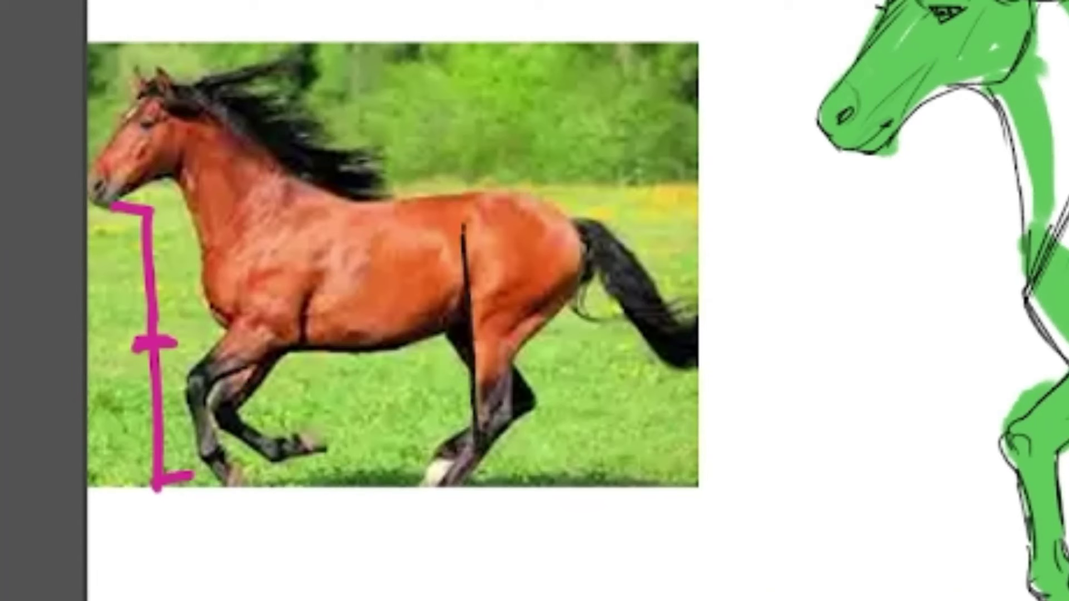
key(ctrl+z)
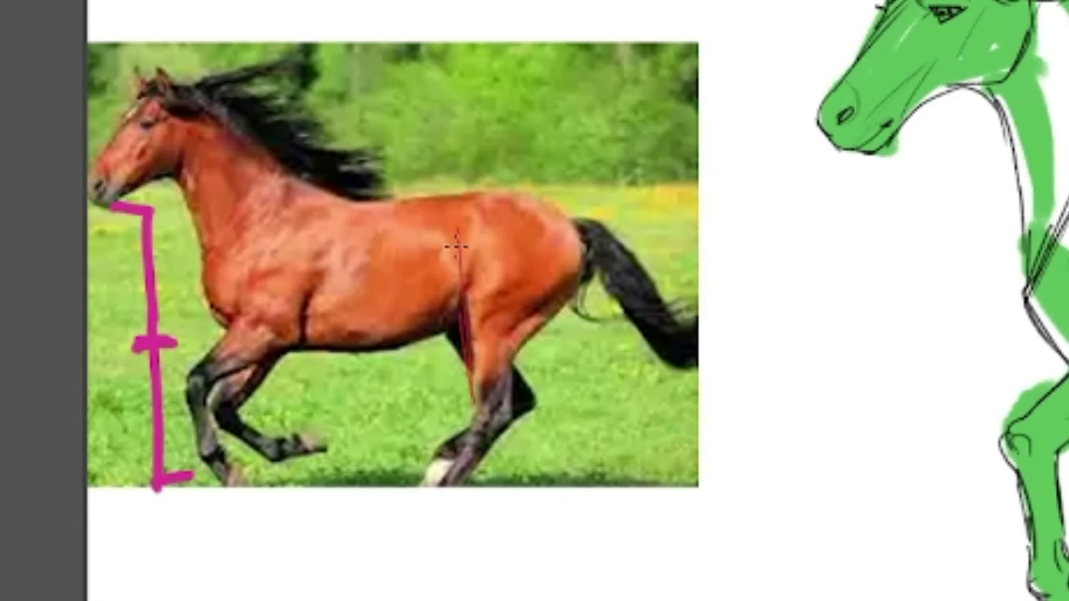
drag(463, 221, 476, 407)
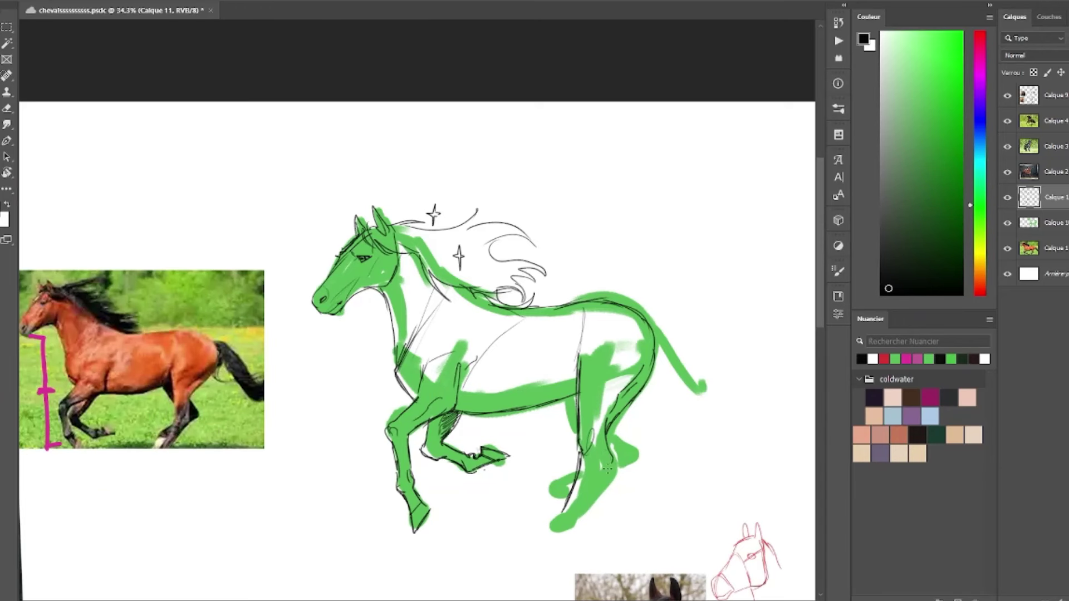
- Complete the black line work of both hind legs and hooves and add the flowing tail with sparkles
drag(613, 450, 580, 505)
drag(568, 513, 573, 533)
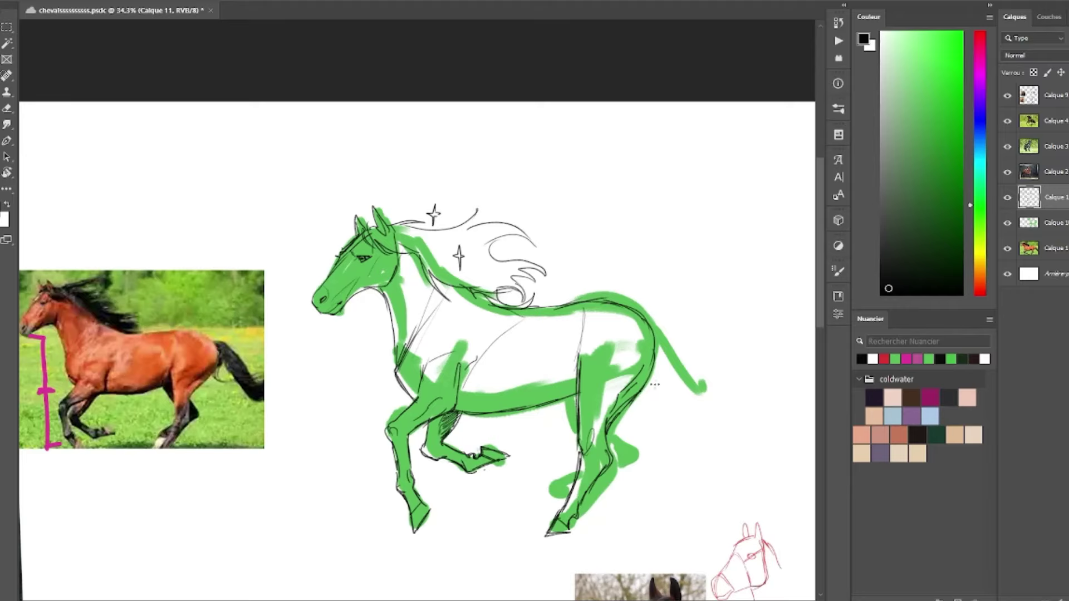
click(617, 421)
drag(678, 381, 648, 396)
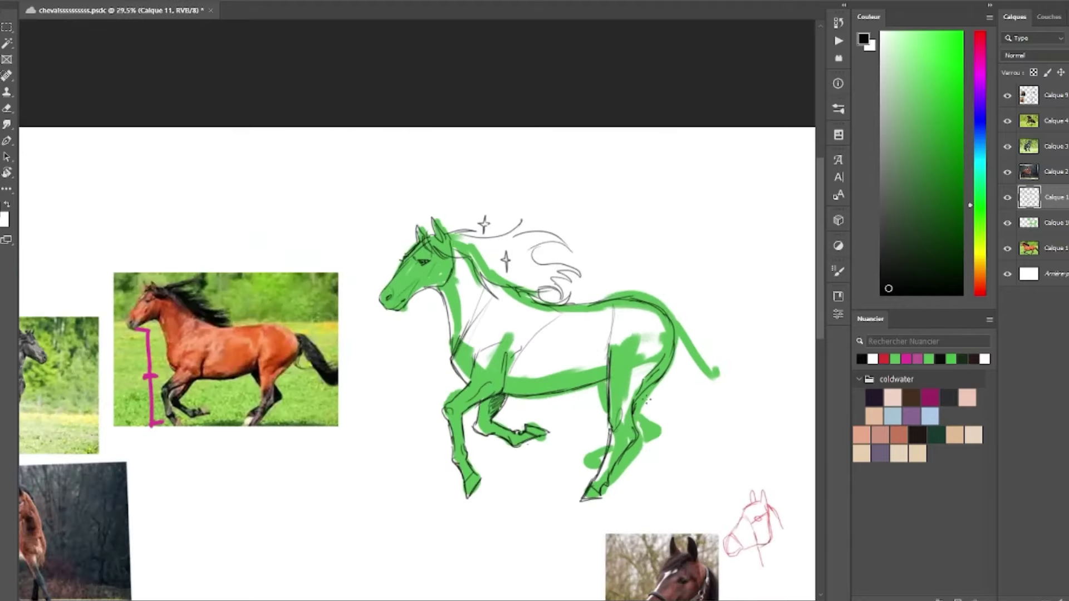
drag(593, 385, 603, 415)
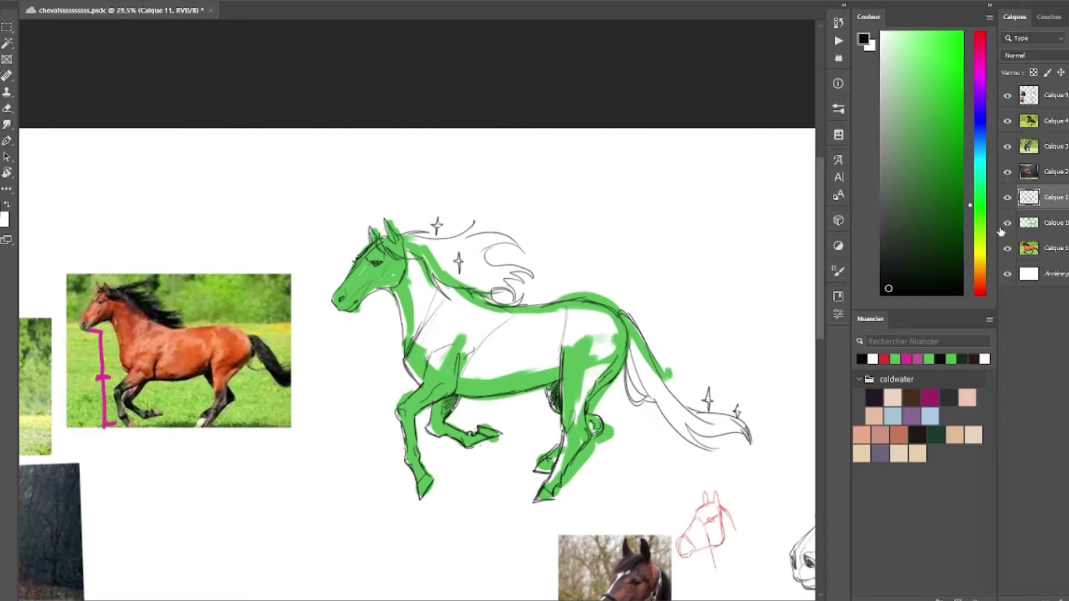
- Hide the green silhouette layer, then position and scale the light green tracing on Calque 12 over the line drawing for comparison
click(1008, 223)
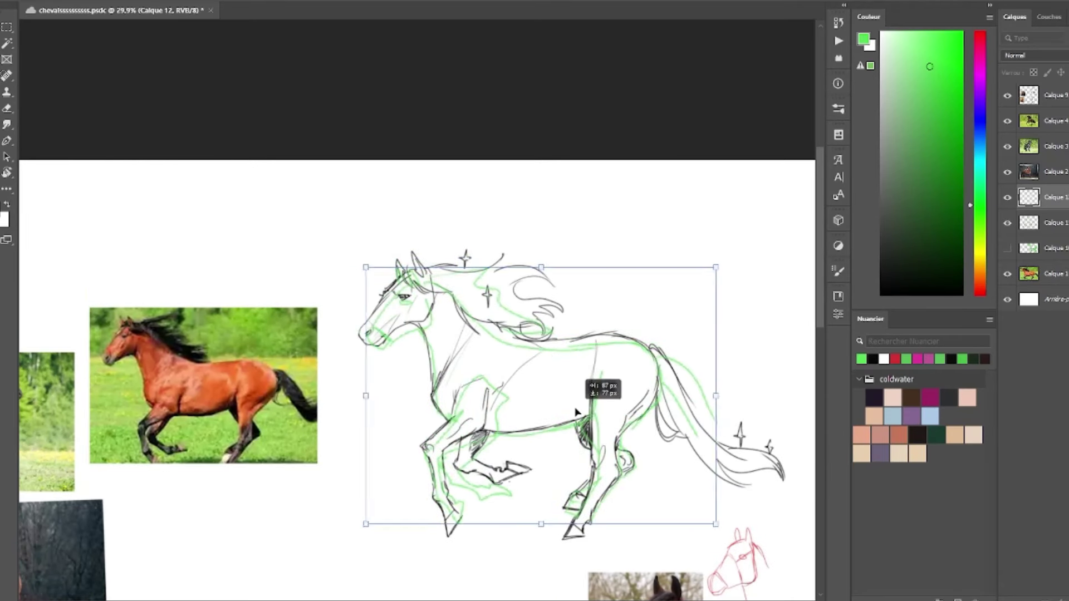
drag(568, 396, 579, 391)
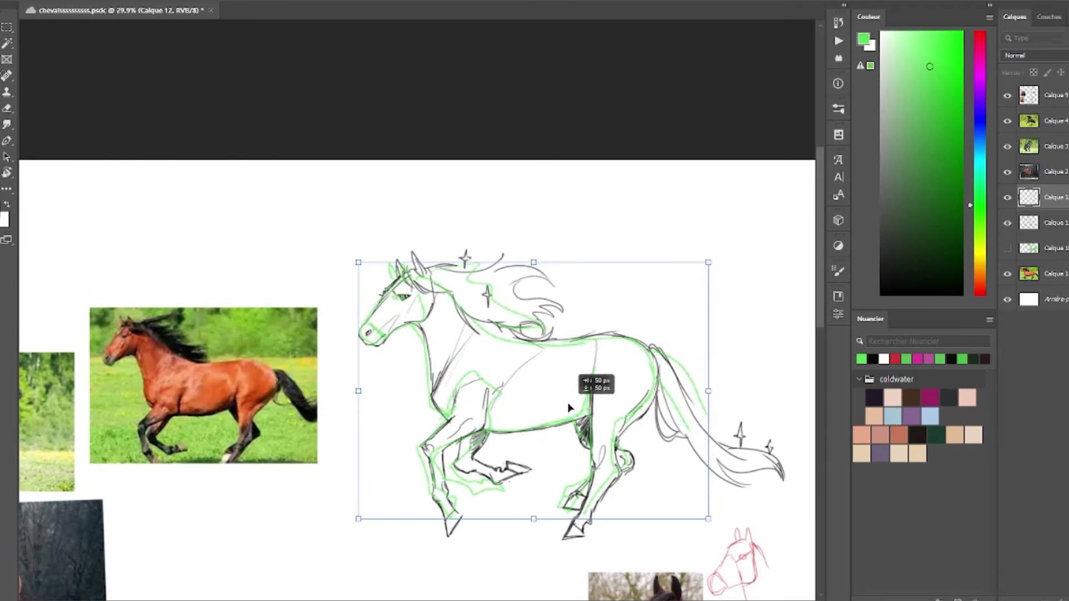
drag(716, 388, 714, 388)
drag(715, 388, 724, 388)
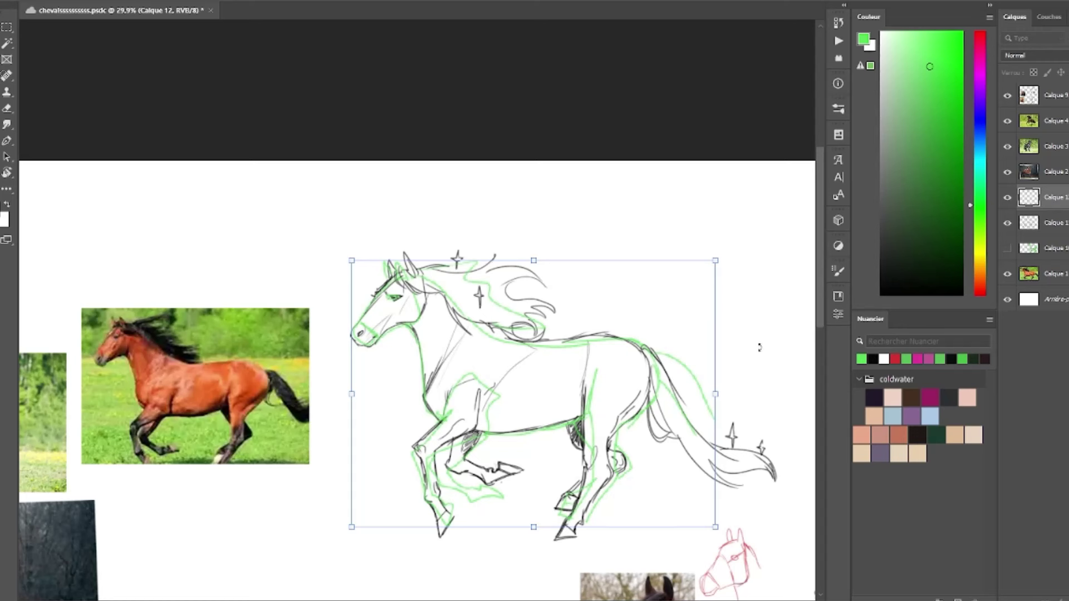
key(Return)
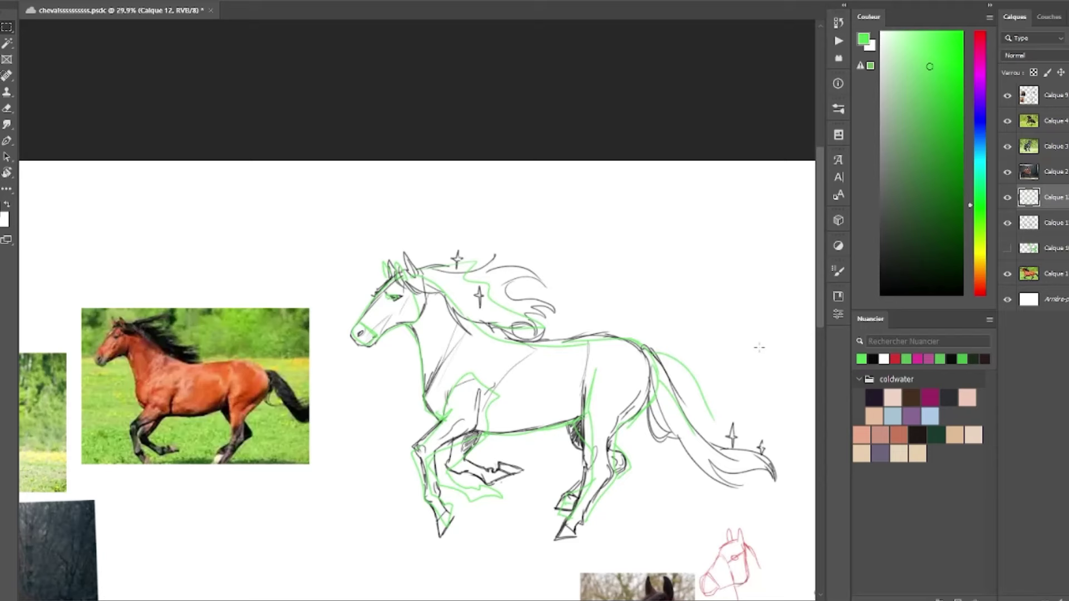
- Scale the light green tracing down and place it just below the galloping horse's photo
key(ctrl+t)
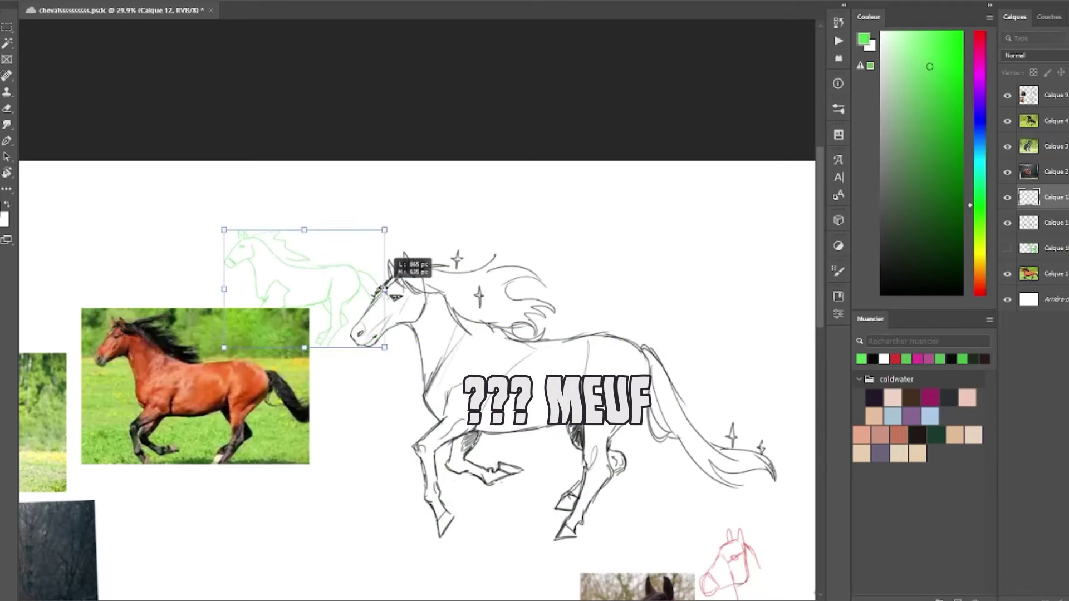
drag(385, 291, 382, 291)
drag(332, 278, 362, 473)
key(Return)
scroll(602, 349, down, 3)
scroll(566, 268, up, 2)
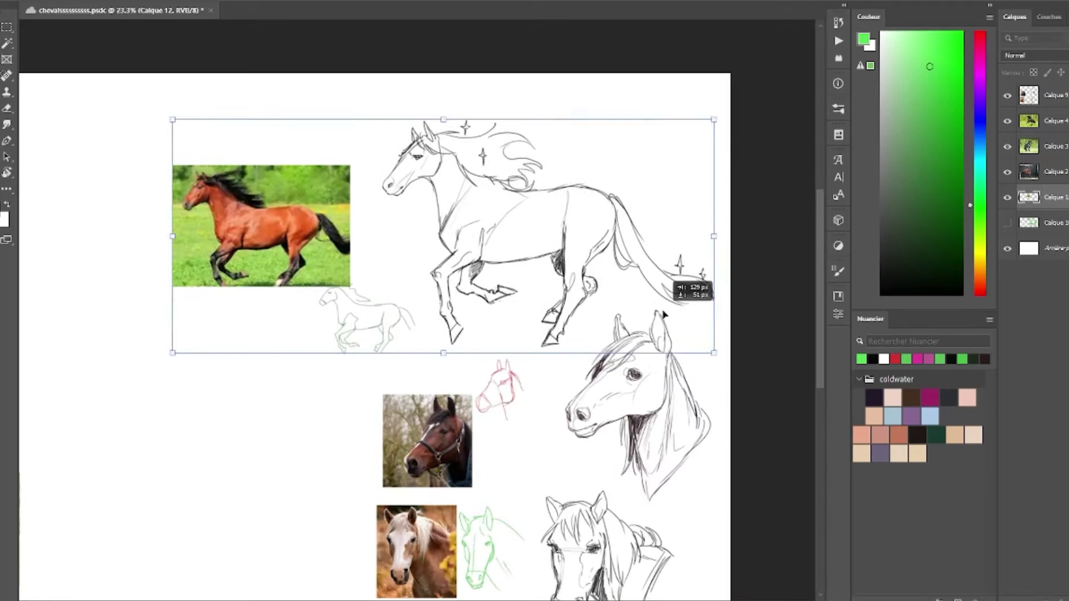
- Move the galloping horse's photo, line drawing and small tracing together into place above the head studies
drag(668, 306, 671, 313)
key(Return)
drag(713, 441, 732, 379)
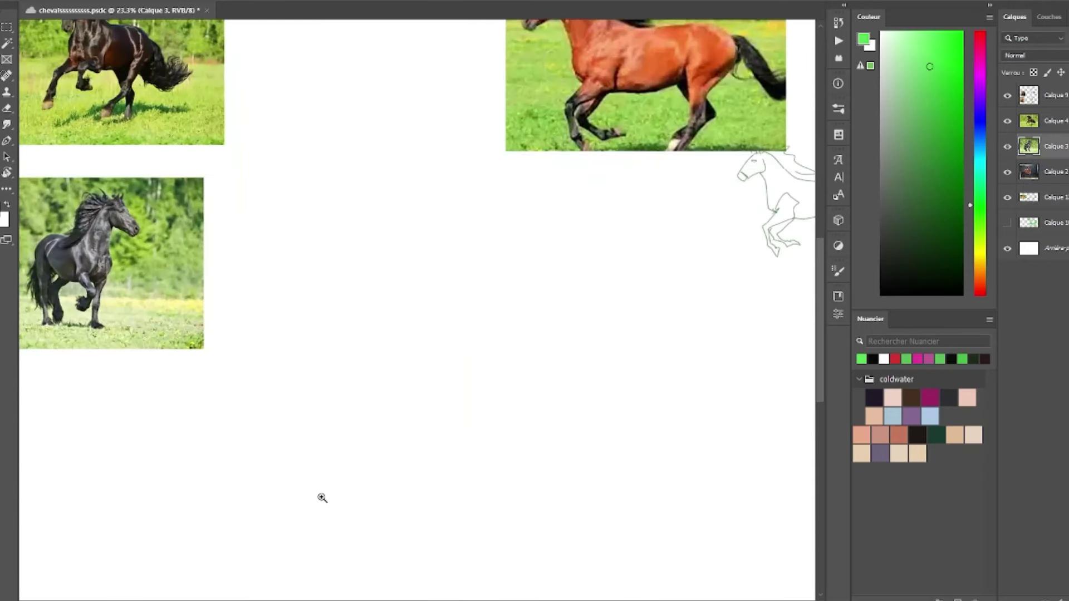
scroll(321, 496, down, 2)
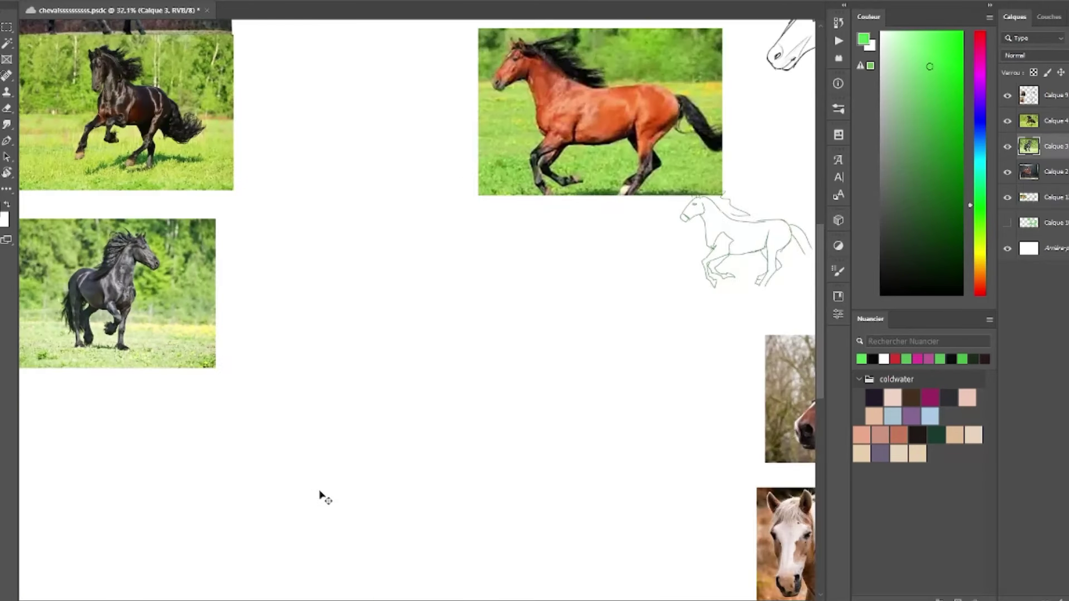
- On a new layer, block in the trotting black horse's head, ears, neck and mane direction with light purple strokes
scroll(334, 500, down, 1)
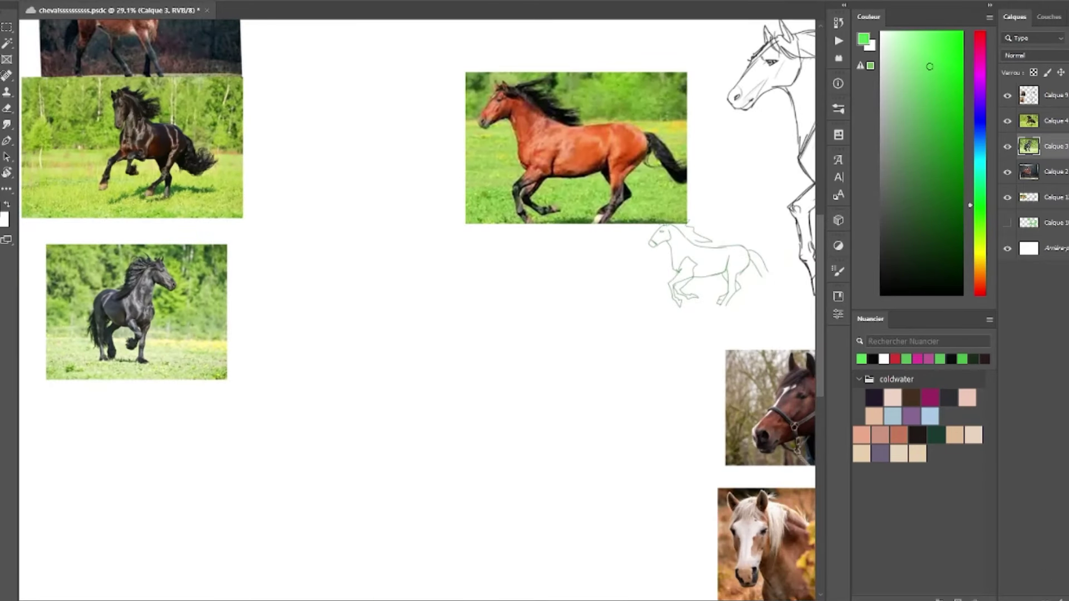
key(ctrl+shift+alt+n)
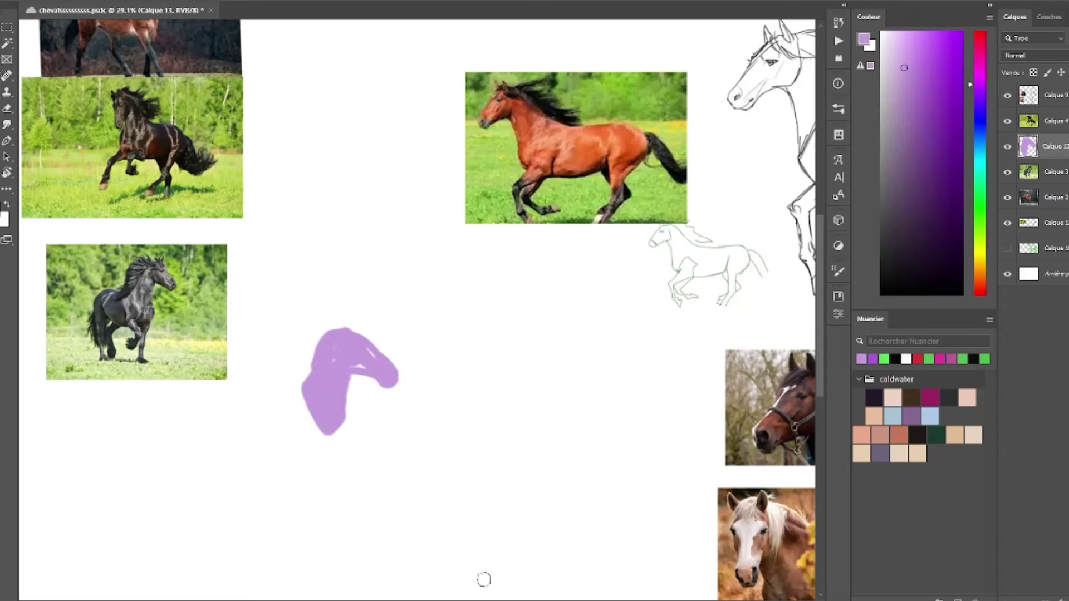
drag(364, 359, 339, 359)
drag(160, 256, 197, 258)
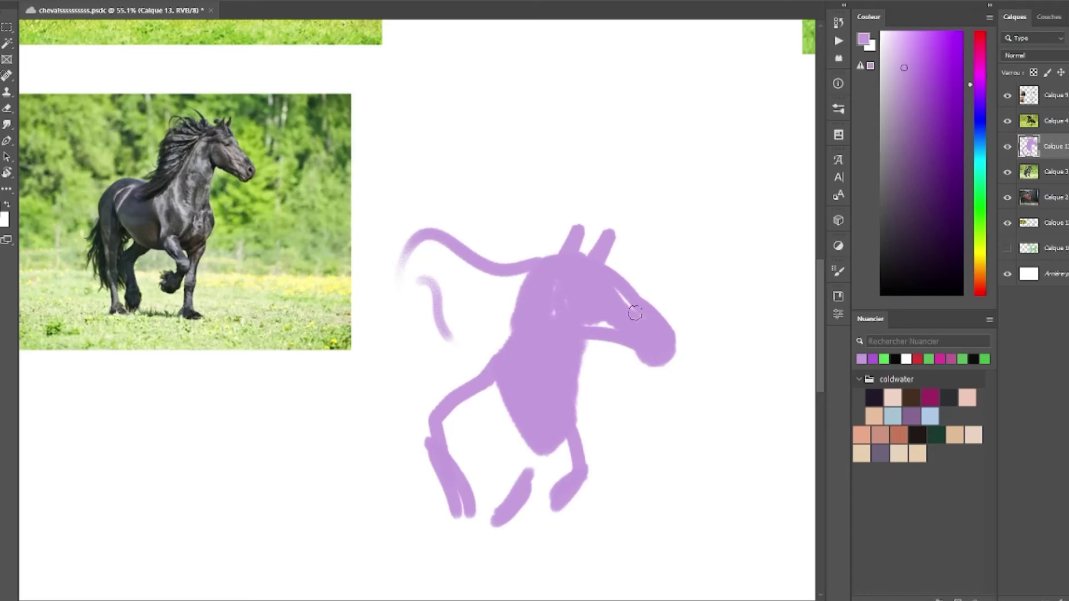
mouse_move(573, 341)
mouse_down()
mouse_move(646, 362)
mouse_move(672, 347)
mouse_up()
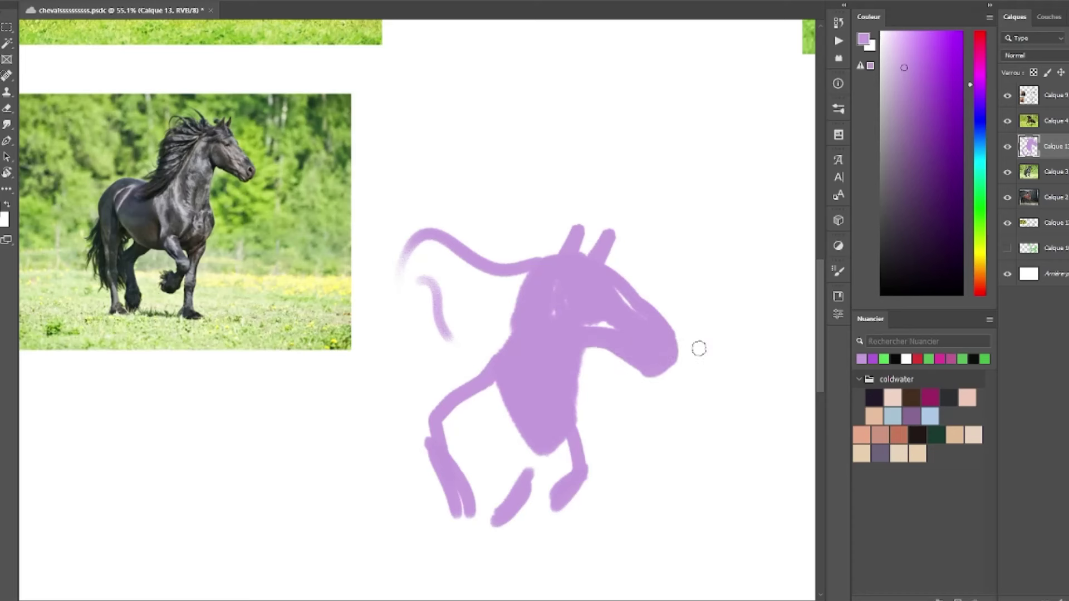
- Reshape the forehead and muzzle of the purple silhouette by erasing, repainting and undoing unwanted strokes
key(e)
drag(620, 278, 680, 328)
key(b)
mouse_move(610, 273)
mouse_down()
mouse_move(646, 313)
mouse_move(680, 329)
mouse_up()
key(ctrl+z)
key(e)
key(ctrl+z)
key(ctrl+z)
key(ctrl+z)
key(ctrl+z)
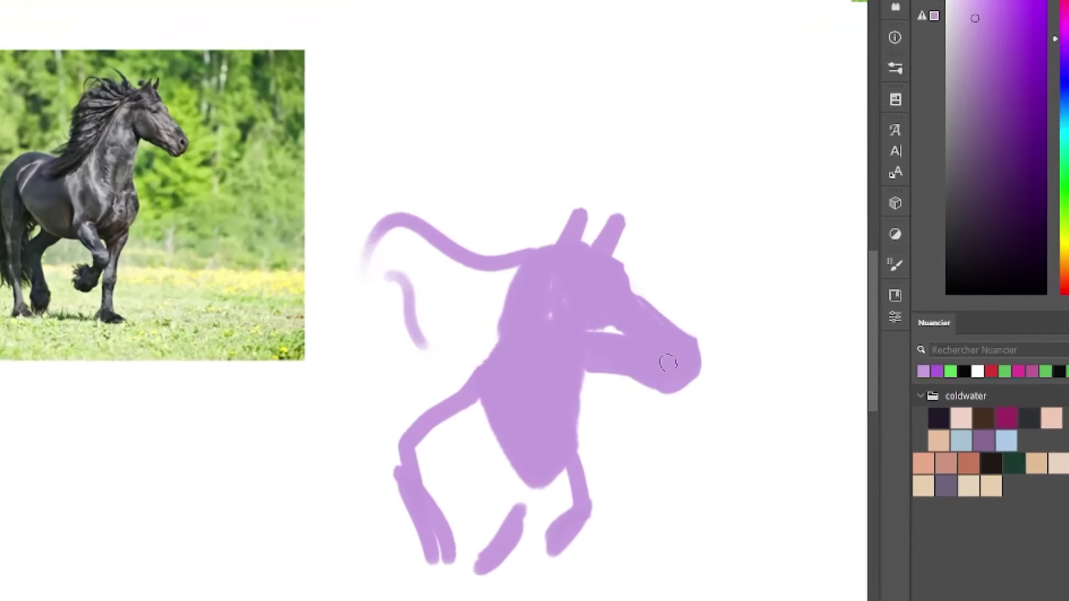
- Block in the trotting horse's torso, bent and standing legs, hooves and tail in light purple
mouse_move(498, 504)
mouse_down()
mouse_move(505, 488)
mouse_move(483, 500)
mouse_move(472, 543)
mouse_move(454, 530)
mouse_move(398, 539)
mouse_move(434, 547)
mouse_up()
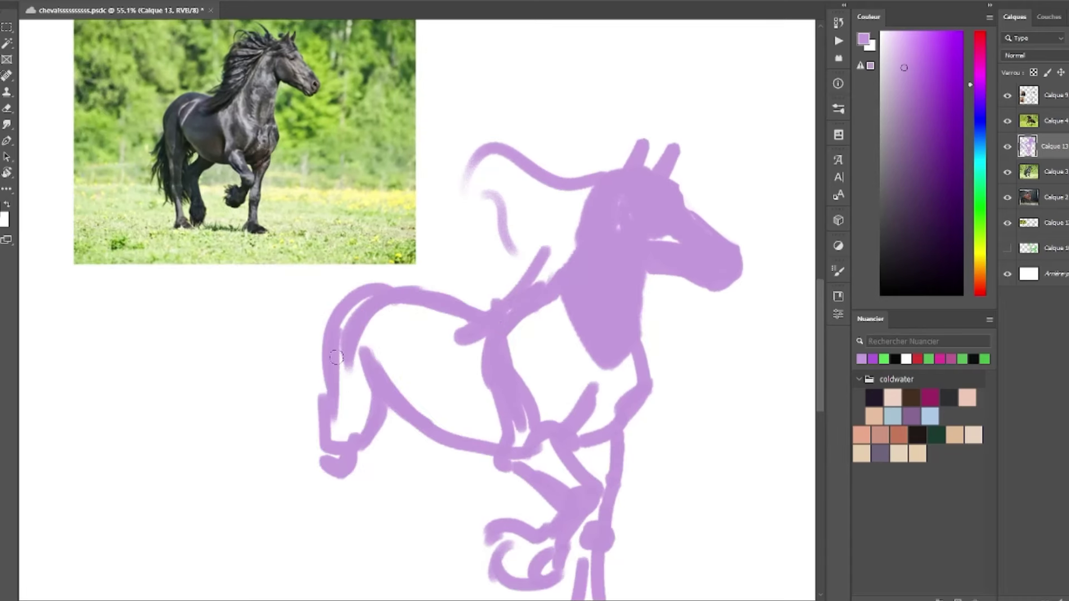
mouse_move(207, 152)
mouse_down()
mouse_move(189, 174)
mouse_move(196, 224)
mouse_up()
key(ctrl+z)
scroll(435, 417, down, 1)
mouse_move(335, 437)
mouse_down()
mouse_move(338, 507)
mouse_move(352, 483)
mouse_up()
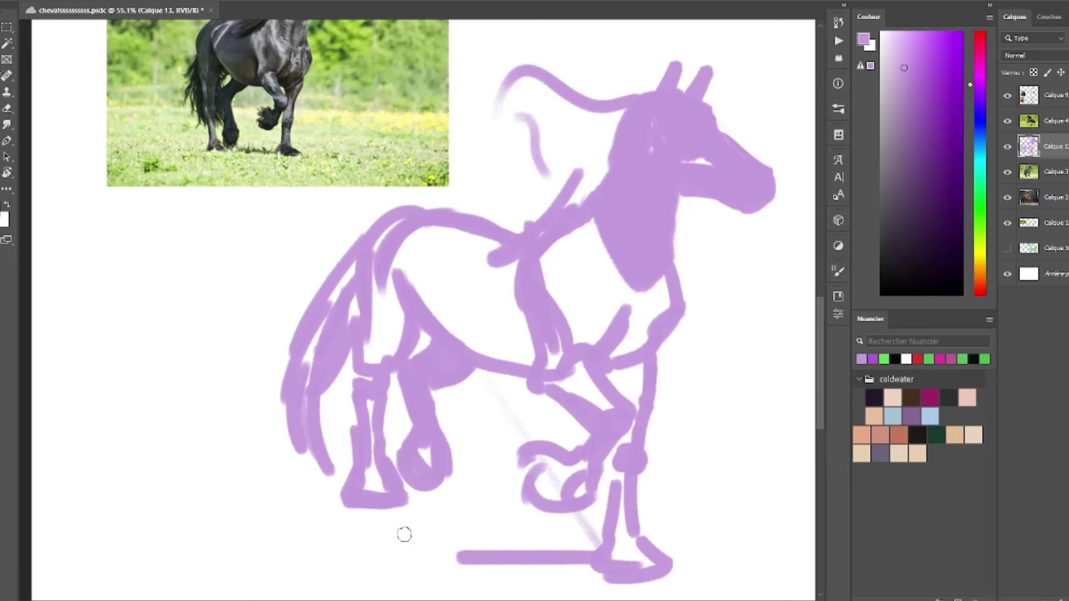
- Draw a horizontal ground guide level with the front hoof, then select the hind legs to align them with it
drag(404, 535, 250, 559)
mouse_move(201, 600)
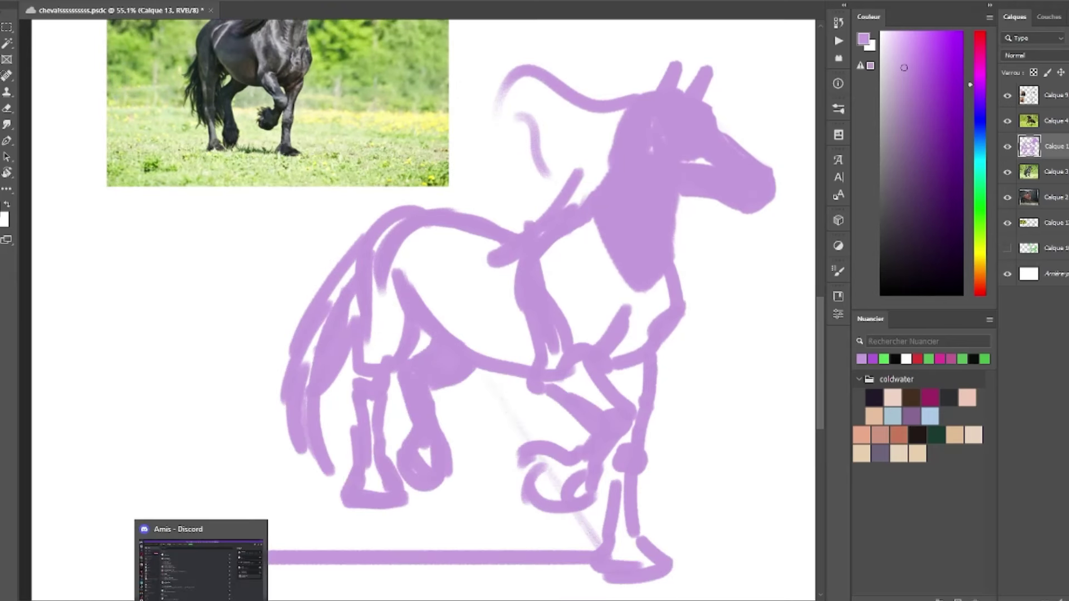
key(l)
mouse_move(461, 389)
mouse_down()
mouse_move(333, 555)
mouse_move(462, 362)
mouse_move(454, 401)
mouse_up()
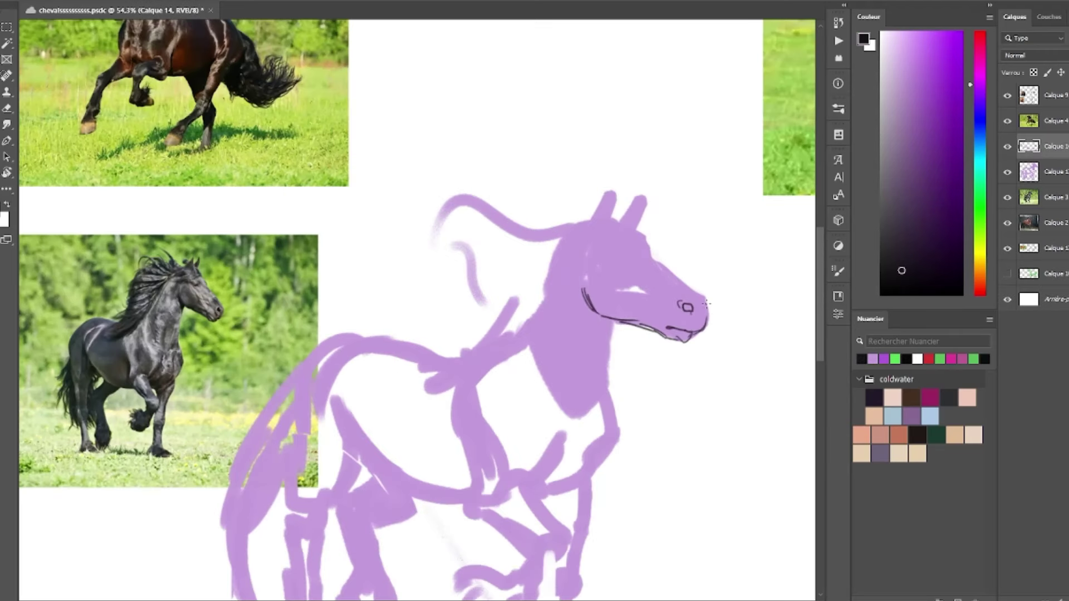
- Draw the head, mane and neck in black on Calque 14, then scale the head lines down slightly
drag(640, 236, 659, 249)
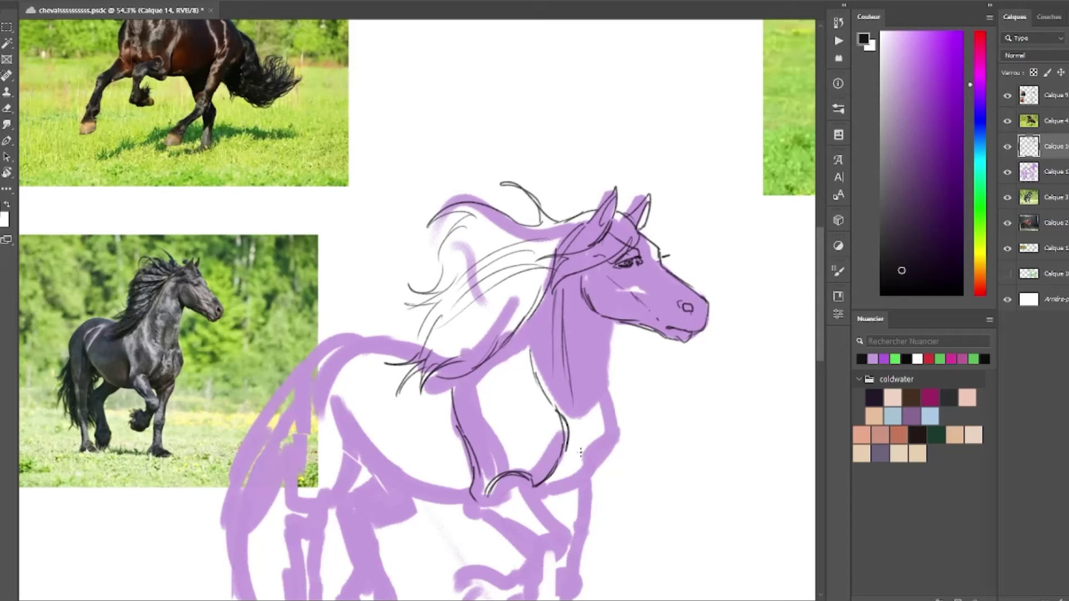
mouse_move(663, 184)
mouse_down()
mouse_move(736, 310)
mouse_move(665, 188)
mouse_up()
key(ctrl+t)
mouse_move(768, 253)
mouse_down()
mouse_move(768, 268)
mouse_move(697, 307)
mouse_move(726, 300)
mouse_move(714, 306)
mouse_up()
key(Return)
key(ctrl+d)
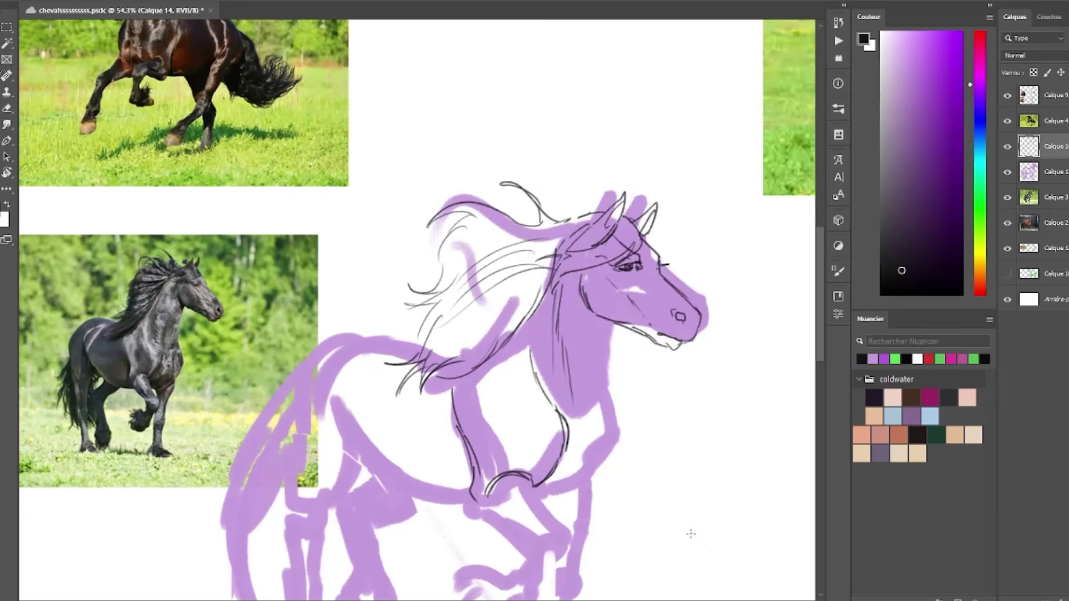
- Select the trotting horse's eye and transform it to refine its placement on the head
mouse_move(649, 257)
mouse_down()
mouse_move(615, 278)
mouse_move(646, 267)
mouse_up()
key(ctrl+t)
drag(631, 257, 629, 250)
key(Return)
key(ctrl+d)
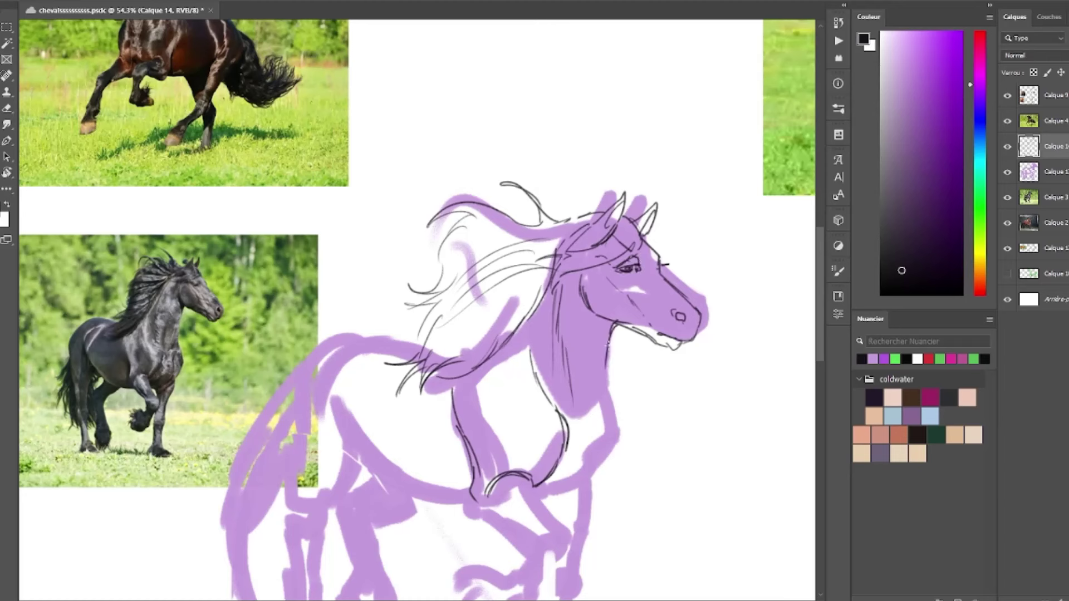
- Draw the black line work of the chest, the raised foreleg and the standing foreleg with its feathered hoof
mouse_move(595, 412)
mouse_down()
mouse_move(575, 464)
mouse_move(551, 482)
mouse_up()
mouse_move(607, 393)
mouse_down()
mouse_move(617, 436)
mouse_move(583, 479)
mouse_up()
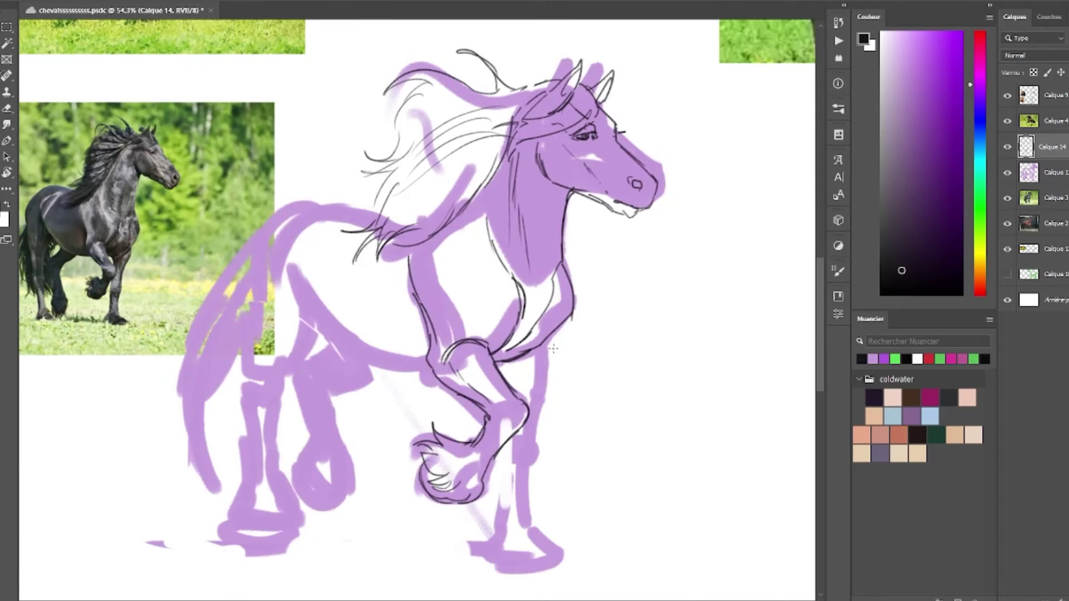
drag(545, 341, 530, 443)
drag(545, 384, 533, 433)
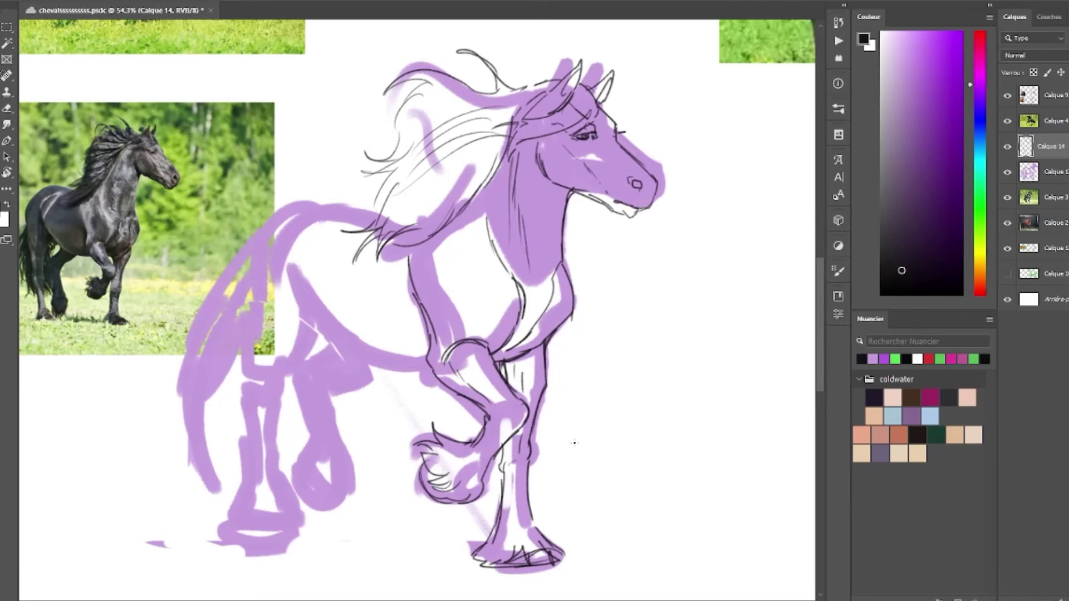
drag(518, 485, 496, 504)
- Select the trotting horse's head lines and transform them slightly to correct the proportions
mouse_move(585, 70)
mouse_down()
mouse_move(479, 122)
mouse_move(676, 153)
mouse_up()
key(ctrl+t)
drag(686, 256, 679, 251)
key(Return)
key(ctrl+d)
- Complete the black lines of the hindquarters, feathered hind legs and tail, add sparkles, and hide the purple silhouette
key(b)
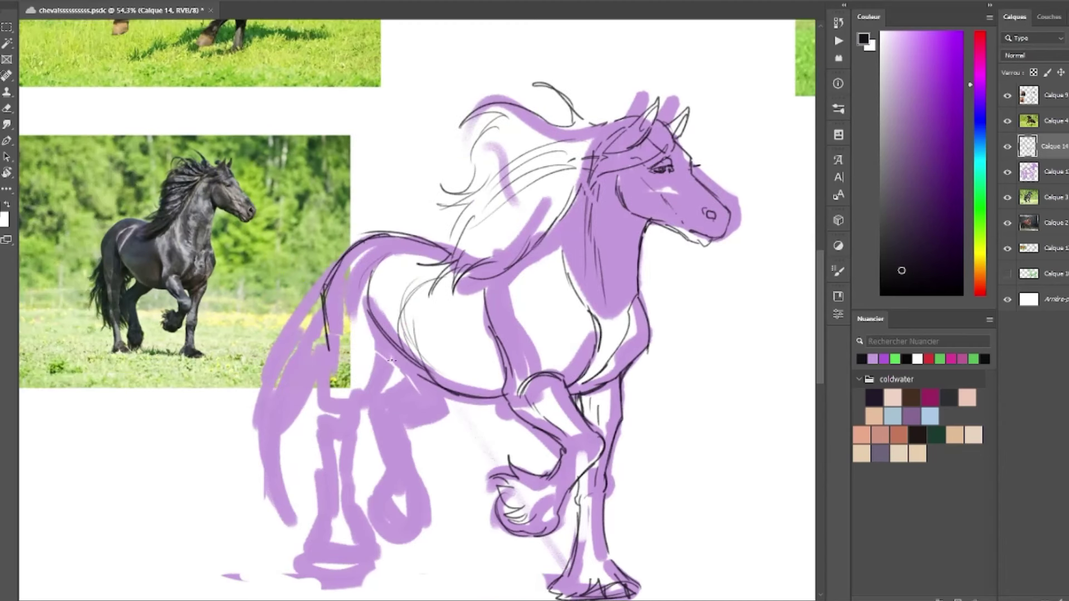
mouse_move(389, 346)
mouse_down()
mouse_move(379, 388)
mouse_move(349, 424)
mouse_up()
mouse_move(326, 316)
mouse_down()
mouse_move(366, 411)
mouse_move(326, 449)
mouse_move(326, 482)
mouse_up()
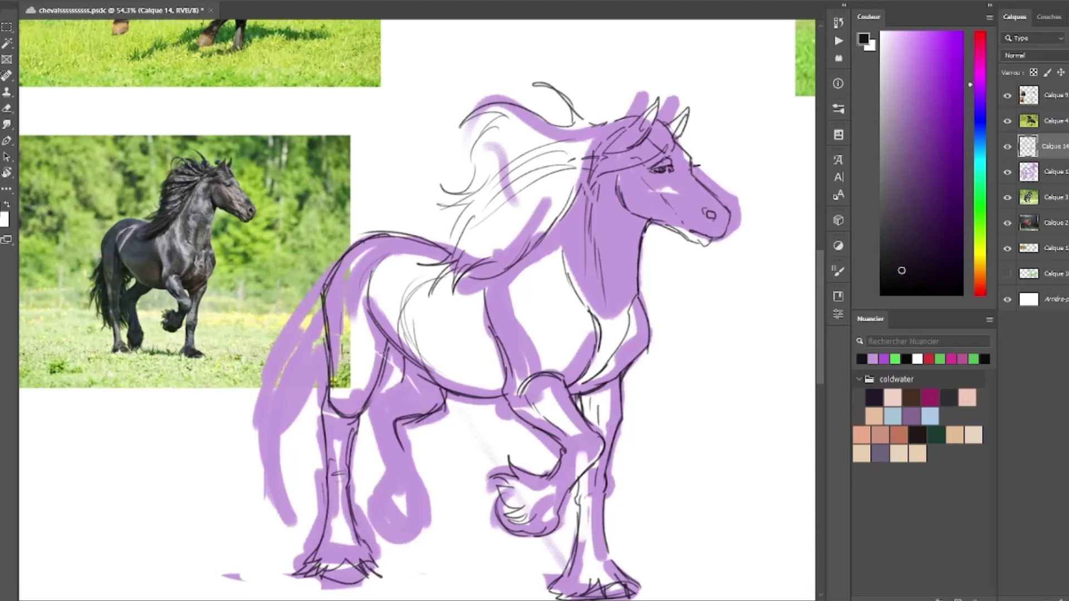
mouse_move(399, 387)
mouse_down()
mouse_move(368, 431)
mouse_move(383, 474)
mouse_up()
drag(412, 442, 402, 486)
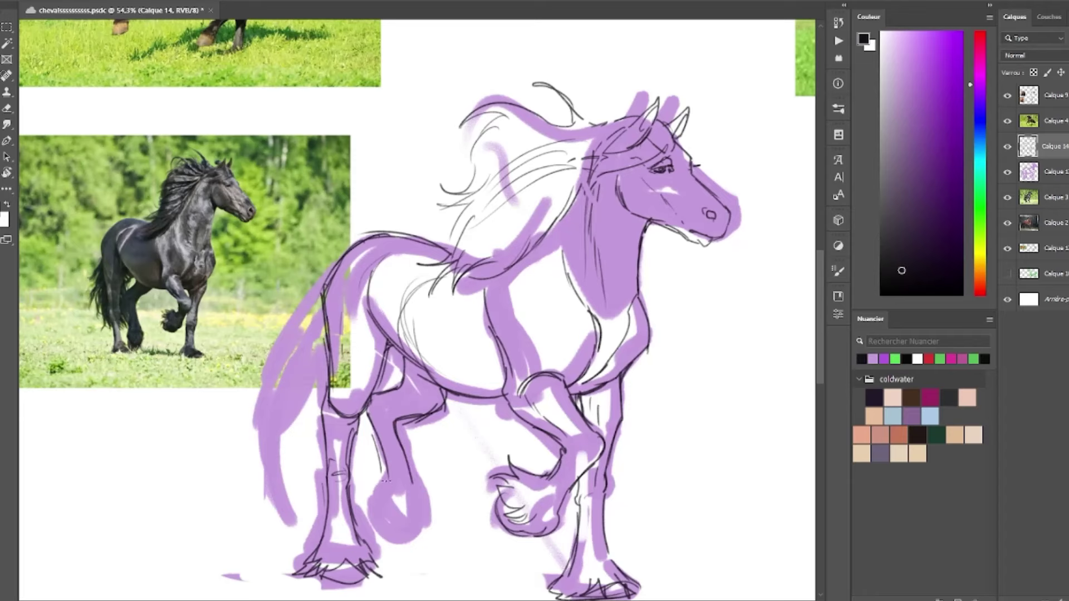
drag(764, 463, 615, 464)
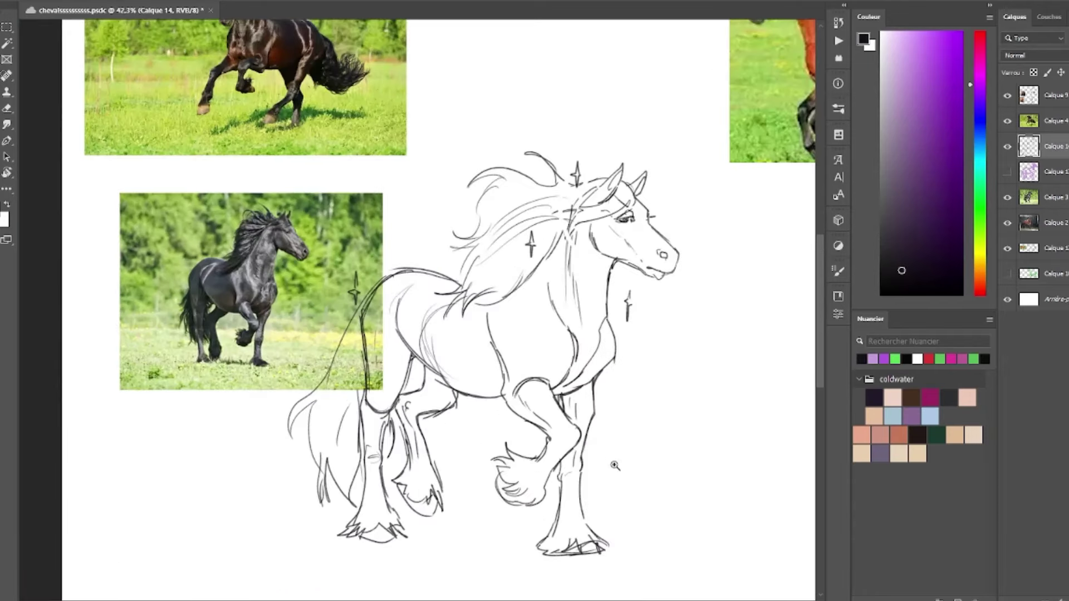
- Move the trotting horse's photo and drawing beside the head studies, then shift the galloping black horse's photo into free space below
mouse_move(597, 379)
mouse_down()
mouse_move(631, 361)
mouse_move(597, 352)
mouse_up()
scroll(657, 286, down, 5)
drag(664, 379, 312, 443)
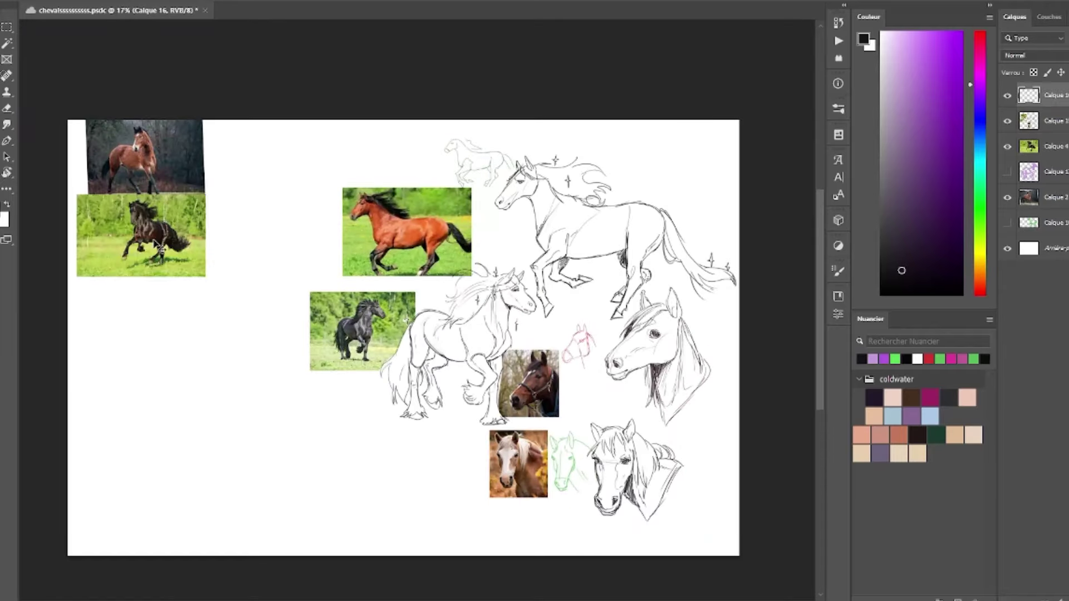
drag(157, 245, 167, 327)
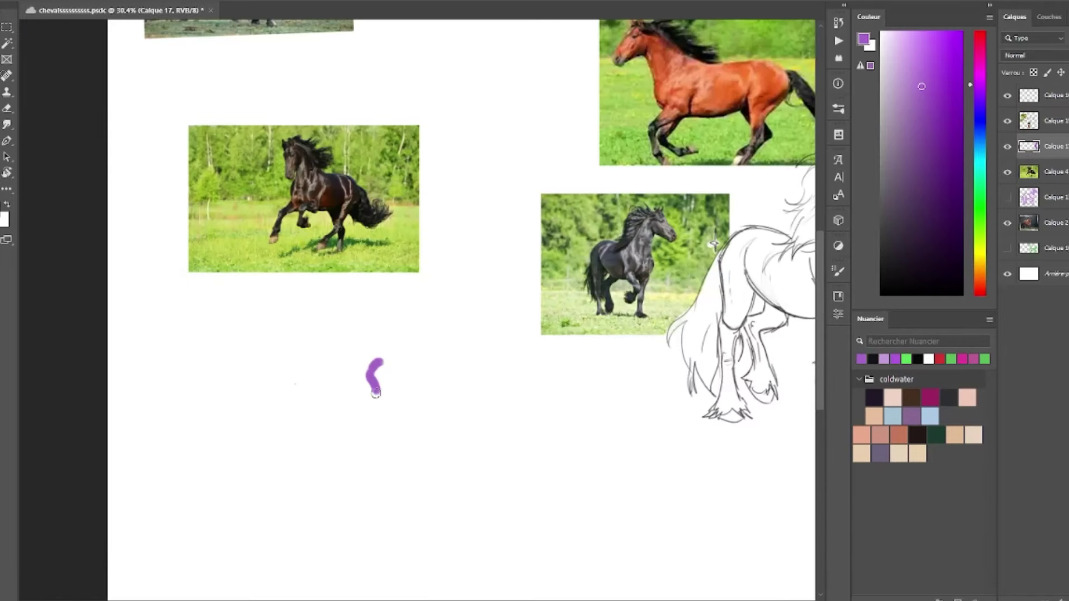
- On a new layer, block in the galloping black horse's head, neck, body and legs in purple
mouse_move(375, 386)
mouse_down()
mouse_move(379, 425)
mouse_move(394, 372)
mouse_move(390, 420)
mouse_up()
mouse_move(499, 353)
mouse_down()
mouse_move(545, 291)
mouse_move(511, 201)
mouse_move(539, 252)
mouse_up()
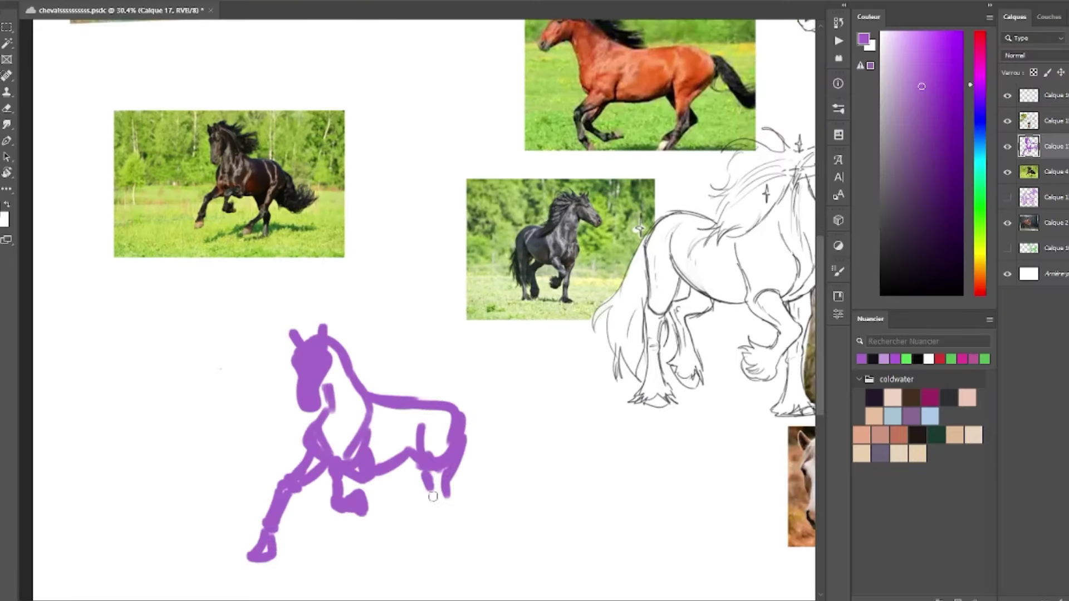
mouse_move(433, 494)
mouse_down()
mouse_move(448, 501)
mouse_move(393, 556)
mouse_move(416, 537)
mouse_up()
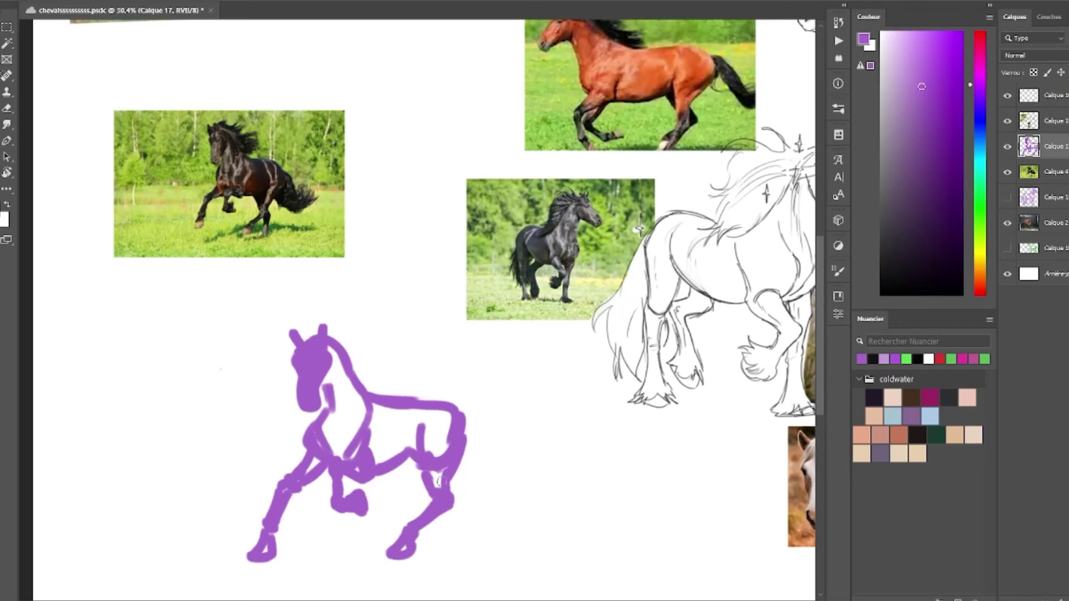
mouse_move(446, 512)
mouse_down()
mouse_move(443, 555)
mouse_move(430, 558)
mouse_up()
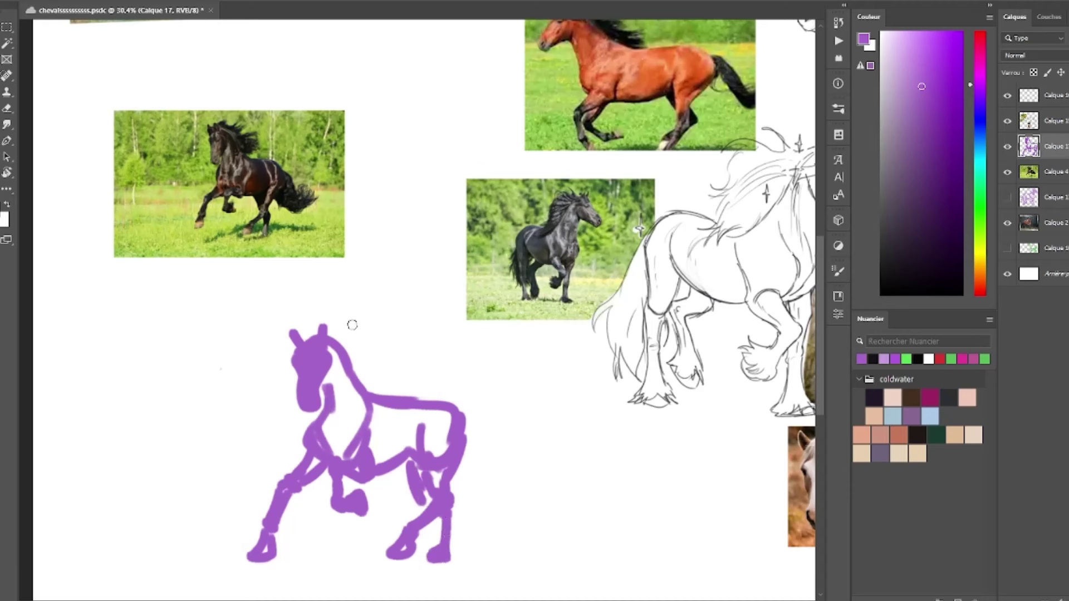
- Add the flowing tail and windblown mane to the purple silhouette of the galloping black horse
drag(465, 416, 512, 460)
mouse_move(471, 456)
mouse_down()
mouse_move(518, 488)
mouse_move(528, 519)
mouse_move(575, 517)
mouse_up()
drag(563, 478, 576, 520)
drag(515, 453, 566, 499)
mouse_move(333, 336)
mouse_down()
mouse_move(404, 334)
mouse_move(417, 384)
mouse_up()
drag(376, 384, 395, 395)
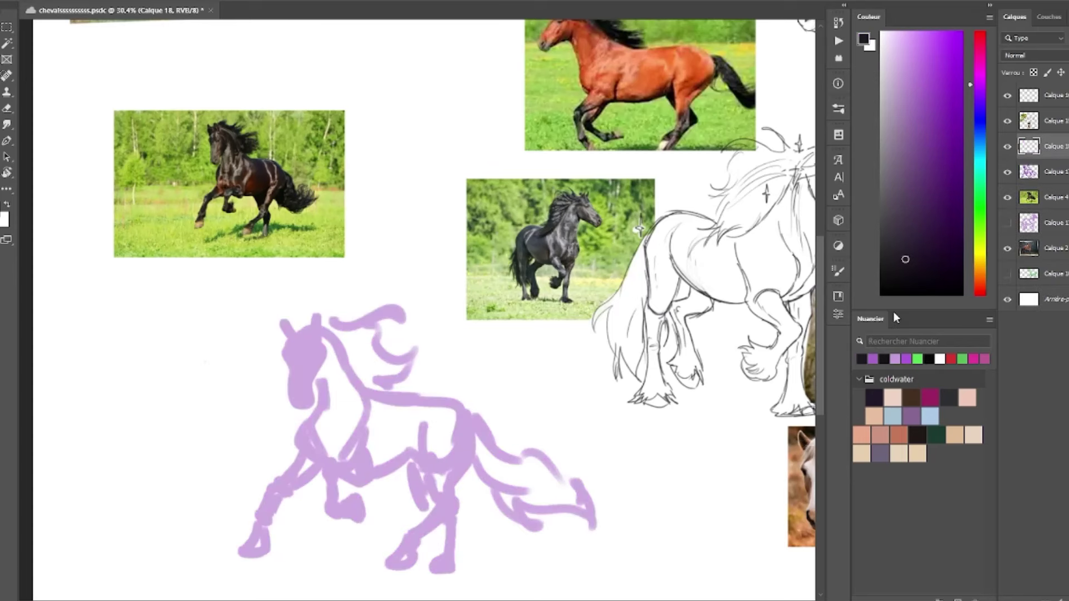
- Choose a sketching brush and draw the galloping black horse's head, neck and mane in black on Calque 18, adding sparkles
right_click(486, 413)
click(707, 562)
click(7, 539)
scroll(285, 377, up, 3)
mouse_move(282, 342)
mouse_down()
mouse_move(291, 370)
mouse_move(308, 359)
mouse_up()
key(e)
key(b)
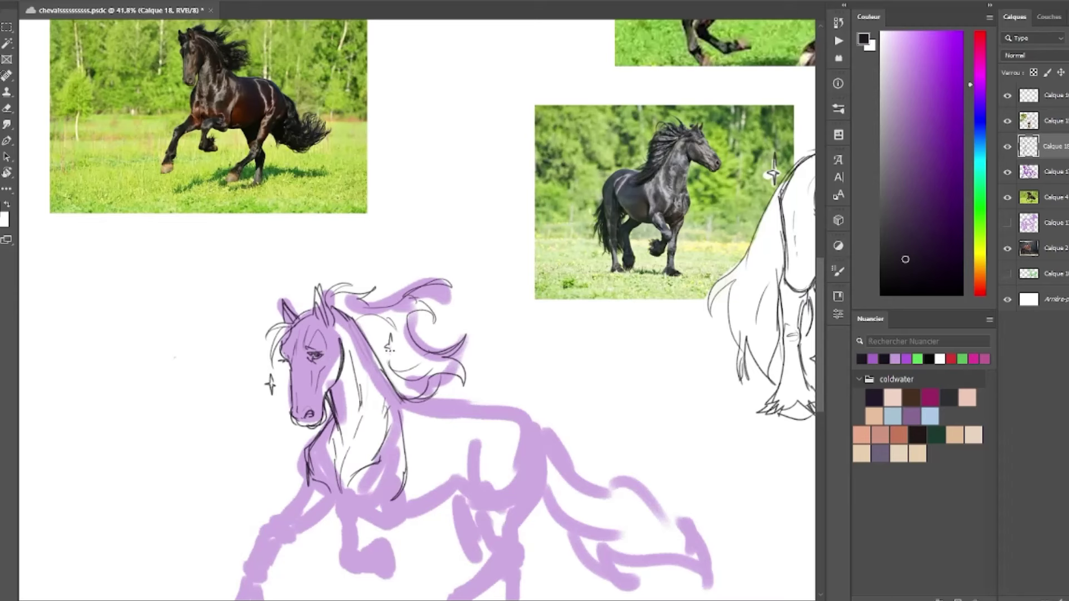
drag(385, 346, 397, 345)
- Complete the black line work of the galloping black horse's body, legs and tail, and hide the purple silhouette
mouse_move(497, 442)
mouse_down()
mouse_move(506, 377)
mouse_move(513, 449)
mouse_up()
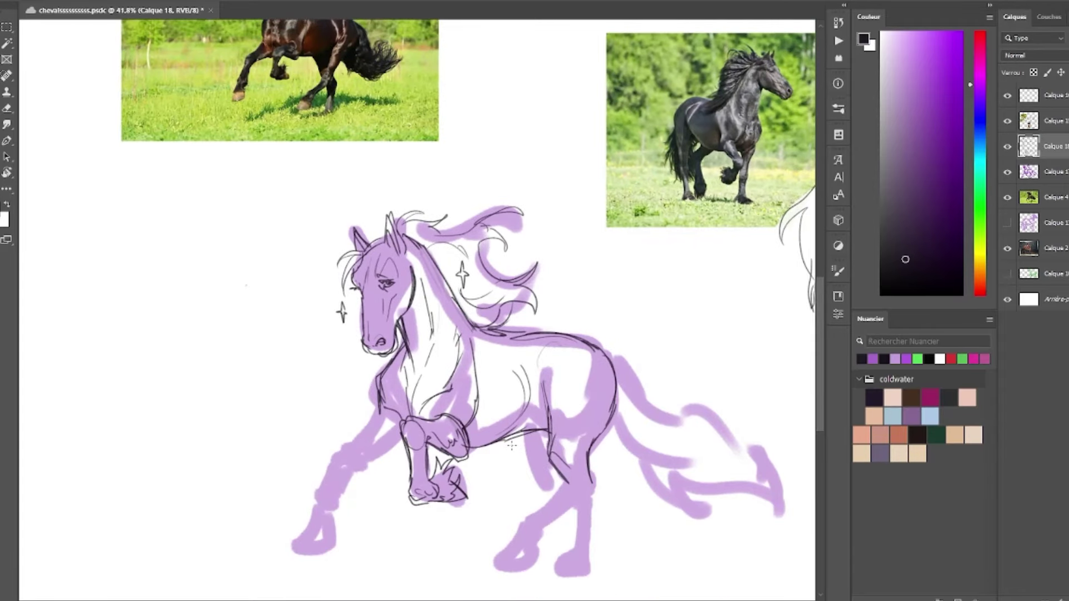
drag(414, 426, 417, 444)
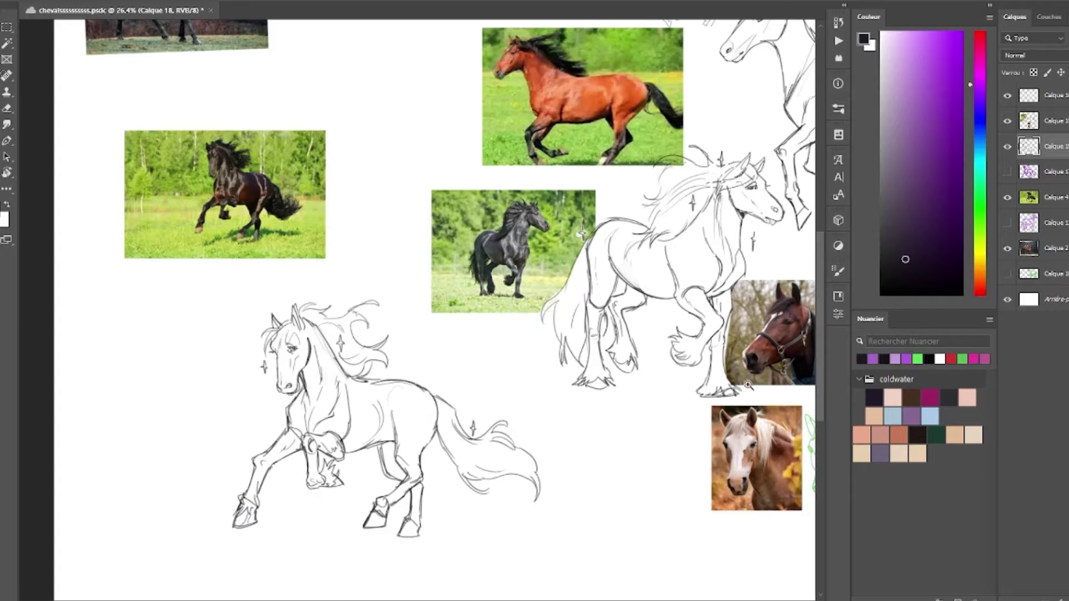
scroll(279, 341, up, 3)
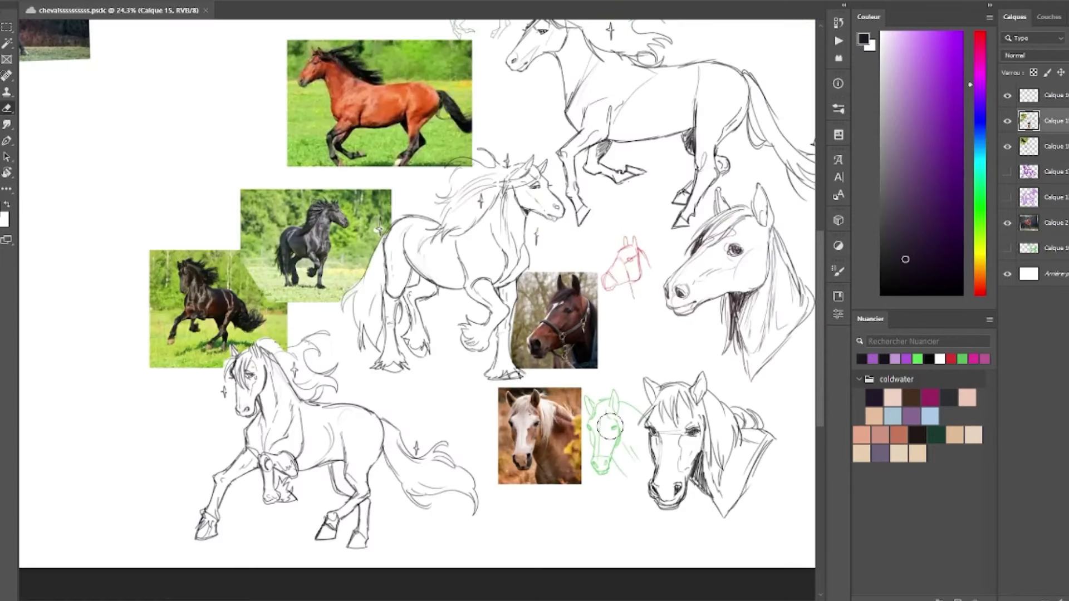
- Move the standing bay horse's photo away from the canvas corner, leaving blank space around it for sketching
mouse_move(354, 502)
mouse_down()
mouse_move(351, 523)
mouse_move(369, 540)
mouse_move(361, 533)
mouse_move(472, 540)
mouse_up()
scroll(362, 526, down, 1)
drag(354, 294, 534, 537)
key(v)
drag(356, 328, 366, 400)
drag(425, 427, 453, 430)
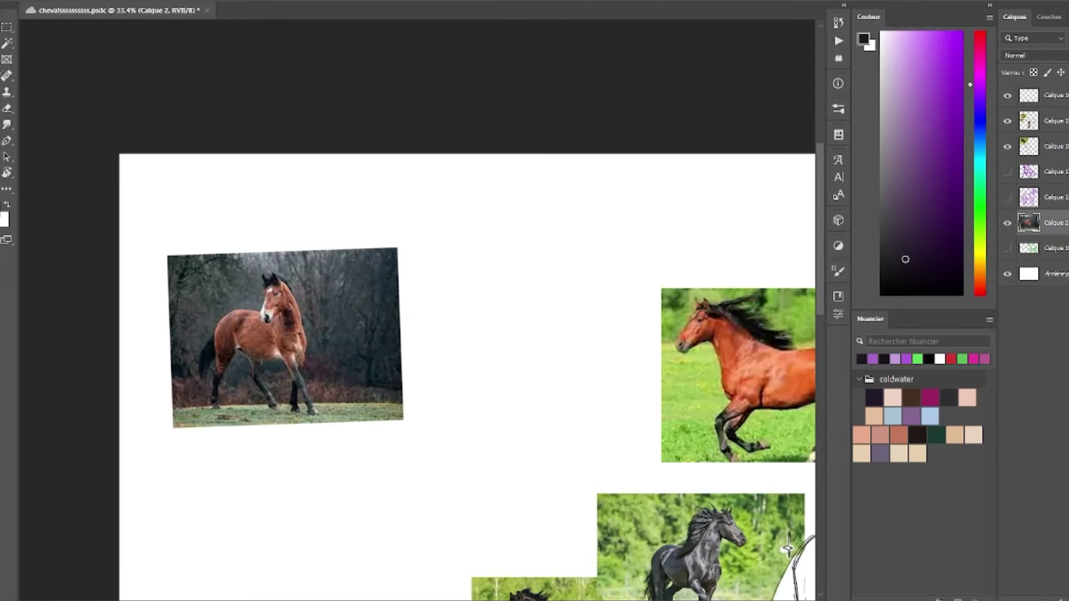
- On a new layer, block in the standing bay horse's head, neck, body, crossed legs and tail in ochre yellow
key(ctrl+shift+alt+n)
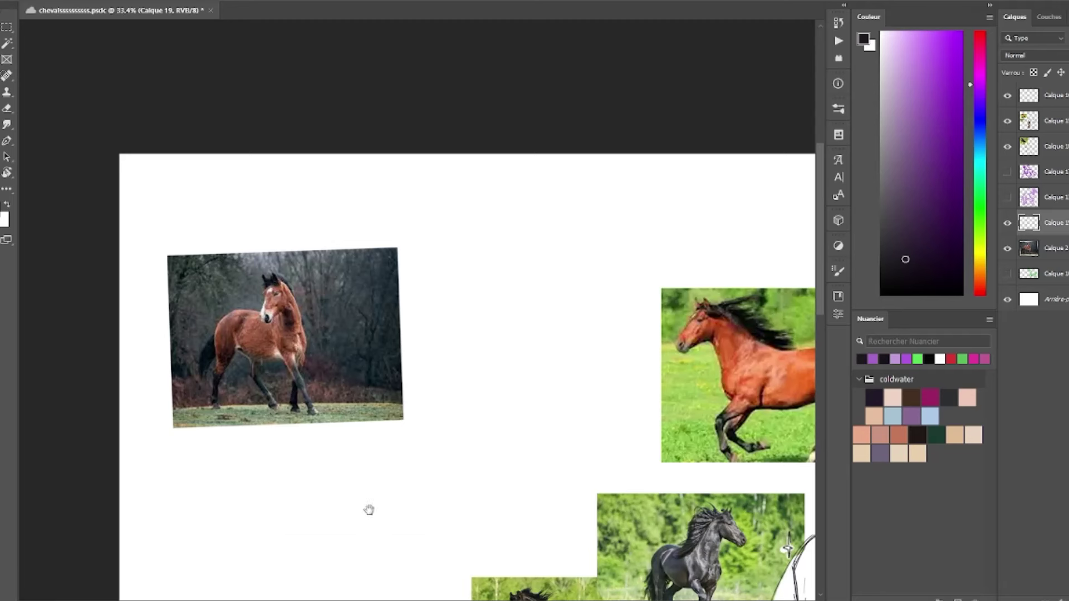
scroll(379, 445, down, 2)
mouse_move(334, 426)
mouse_down()
mouse_move(361, 482)
mouse_move(364, 535)
mouse_up()
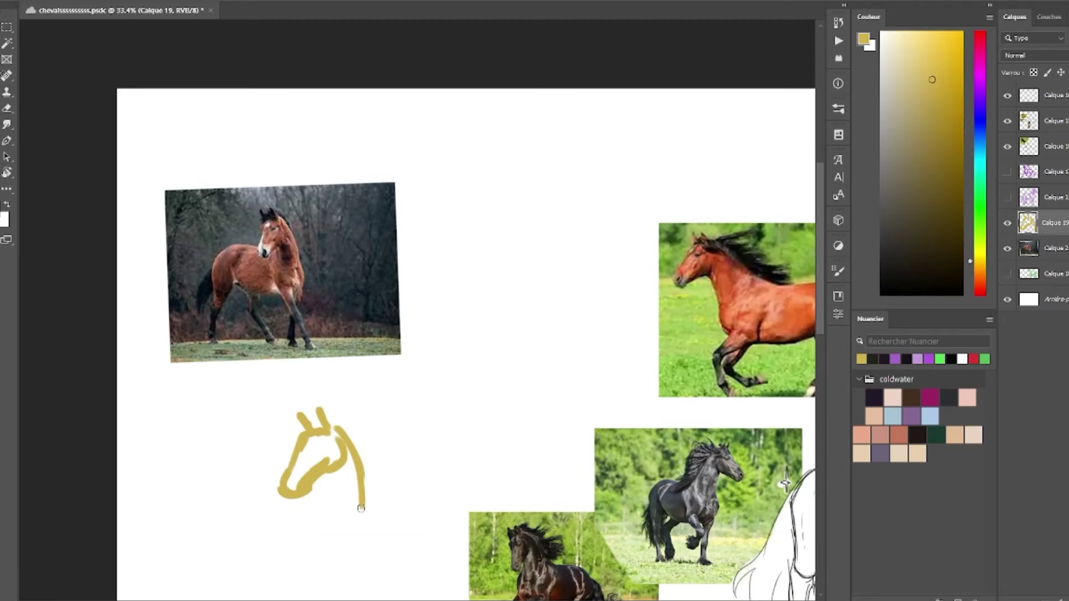
drag(315, 483, 342, 532)
drag(360, 488, 356, 531)
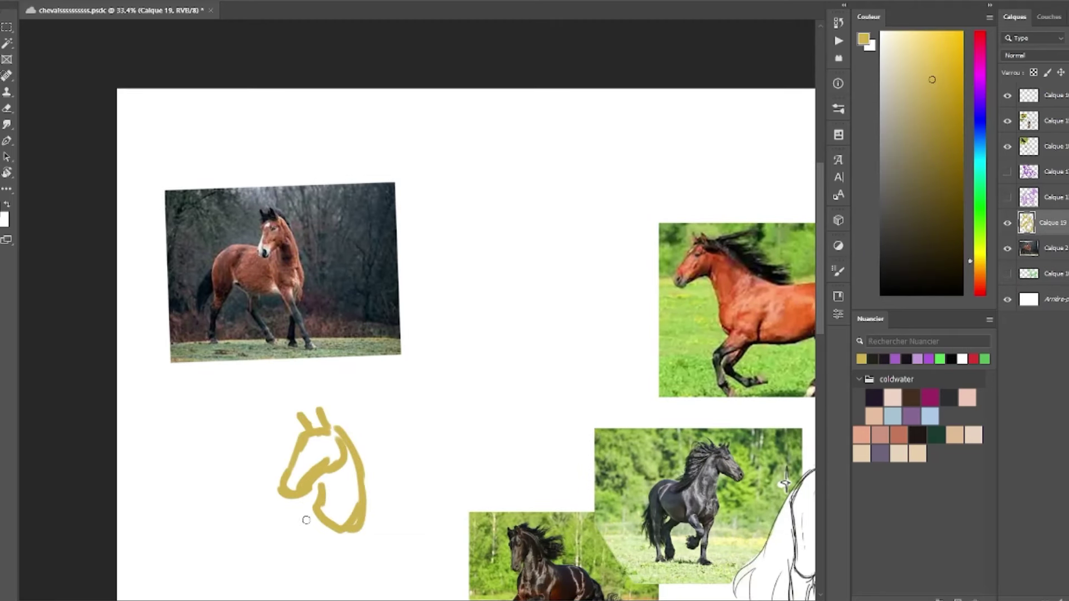
drag(296, 524, 296, 542)
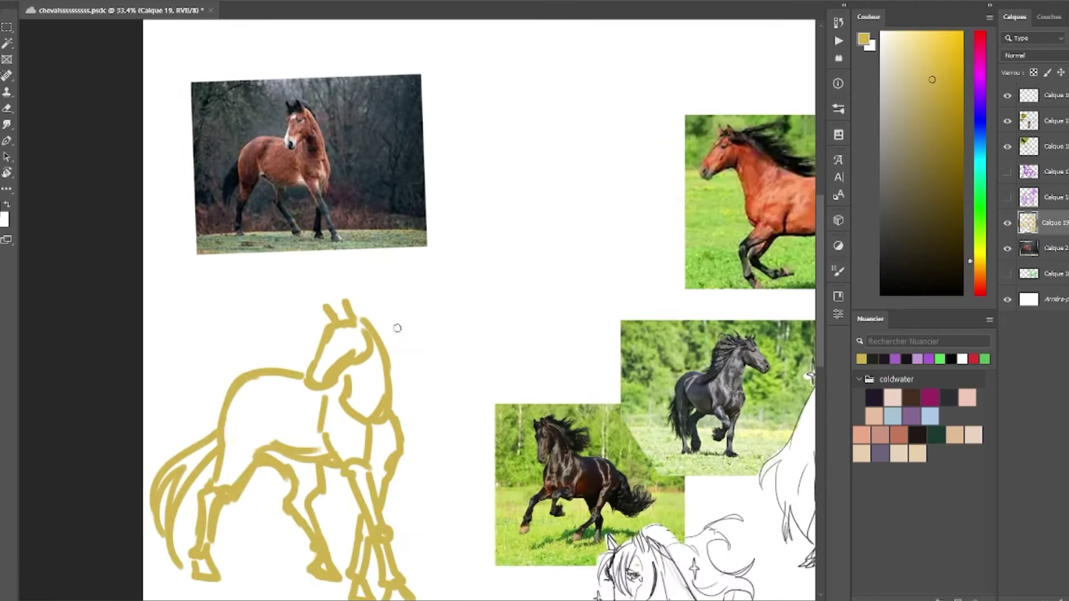
- Select the head of the ochre silhouette and transform it to adjust its proportions to the body
mouse_move(360, 291)
mouse_down()
mouse_move(300, 338)
mouse_move(328, 417)
mouse_up()
drag(322, 411, 372, 370)
key(ctrl+t)
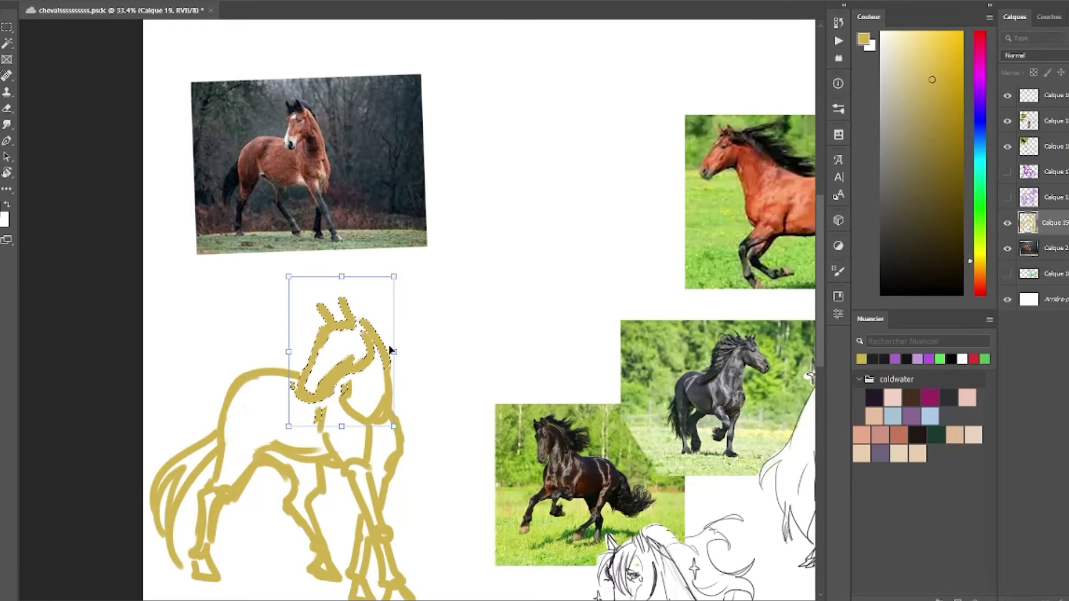
key(Return)
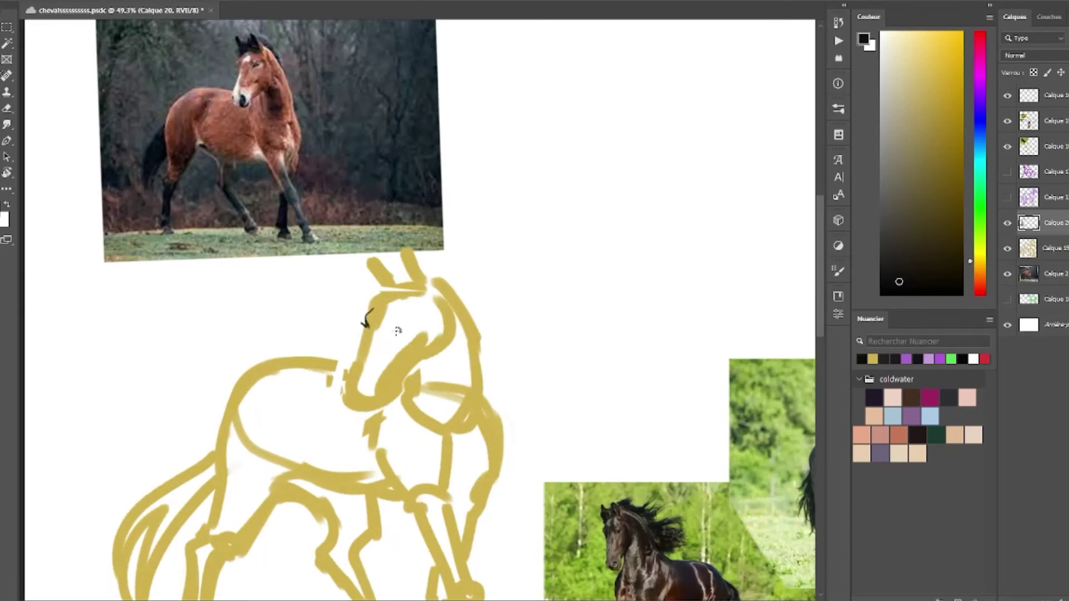
- Draw the bay horse's head in black over the ochre silhouette, including the eyes, muzzle, nostril, jaw, ears and forelock
drag(397, 329, 406, 326)
drag(419, 322, 421, 305)
drag(396, 313, 417, 304)
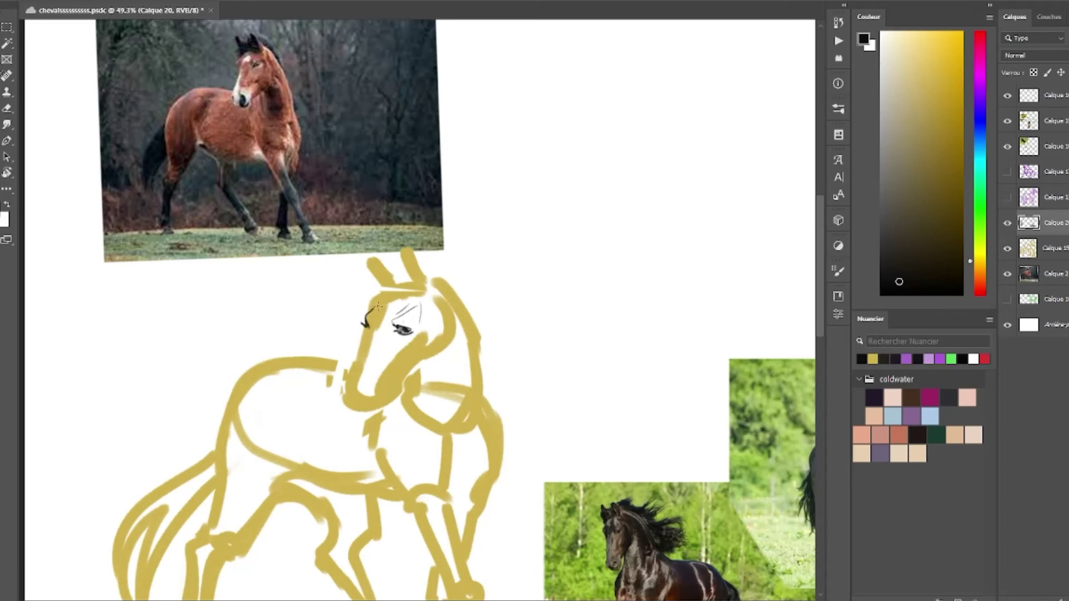
mouse_move(367, 330)
mouse_down()
mouse_move(378, 350)
mouse_move(368, 388)
mouse_up()
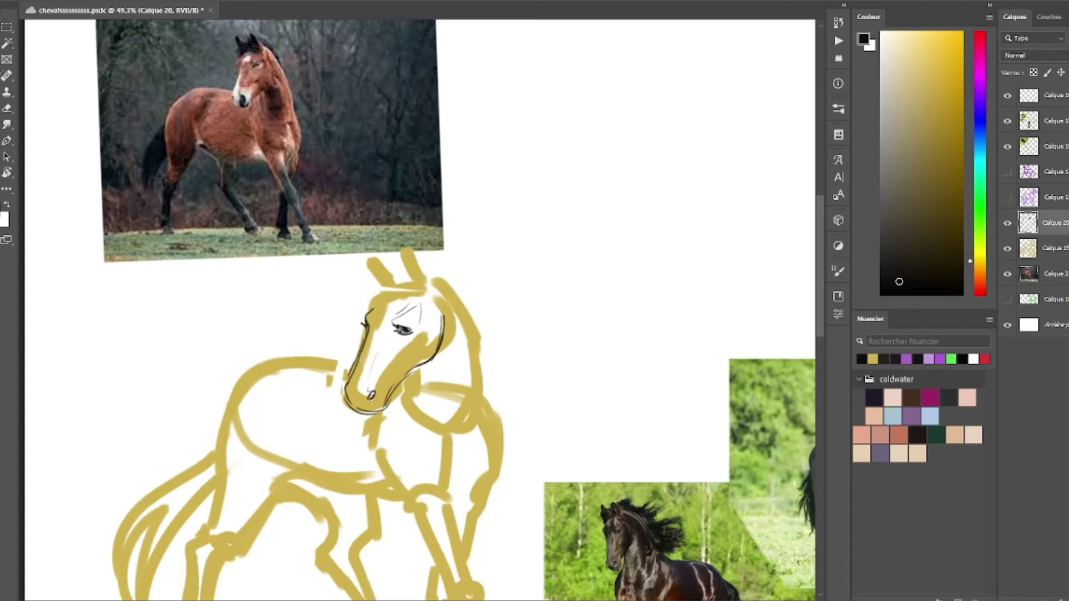
drag(345, 397, 405, 377)
drag(404, 278, 426, 290)
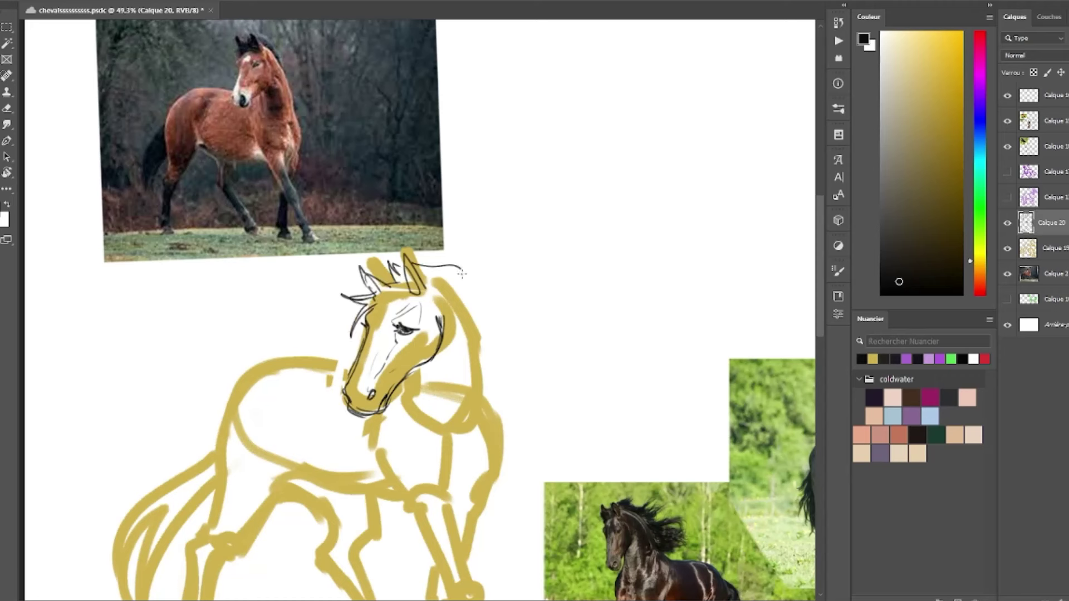
- Add the wavy mane along the crest and outline the neck and chest in black
drag(462, 273, 476, 308)
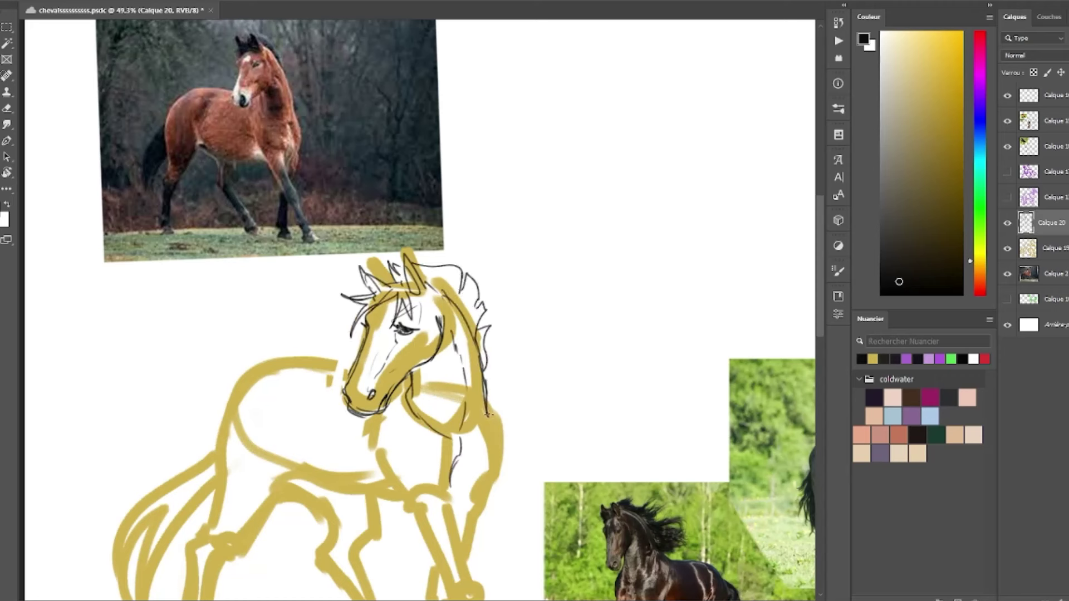
mouse_move(488, 412)
mouse_down()
mouse_move(485, 470)
mouse_move(500, 426)
mouse_move(483, 522)
mouse_move(459, 510)
mouse_up()
drag(384, 405, 386, 472)
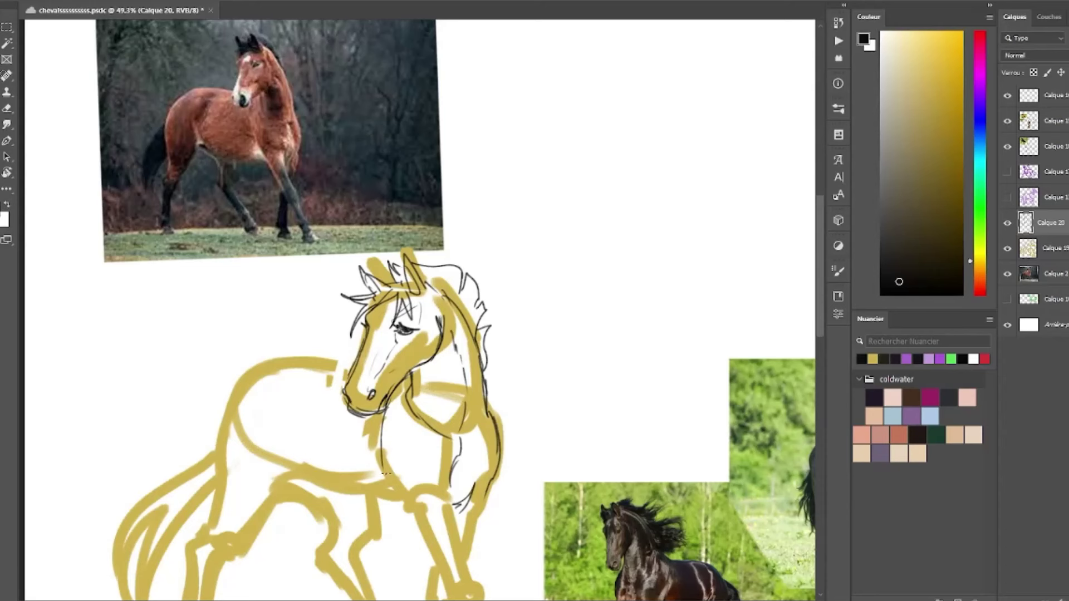
- Draw the shoulder and upper front leg down to the knee in black line work, and save the document
mouse_move(411, 381)
mouse_down()
mouse_move(417, 518)
mouse_move(415, 405)
mouse_up()
drag(387, 432, 405, 479)
drag(385, 430, 416, 493)
drag(432, 408, 419, 467)
drag(421, 430, 432, 472)
key(ctrl+s)
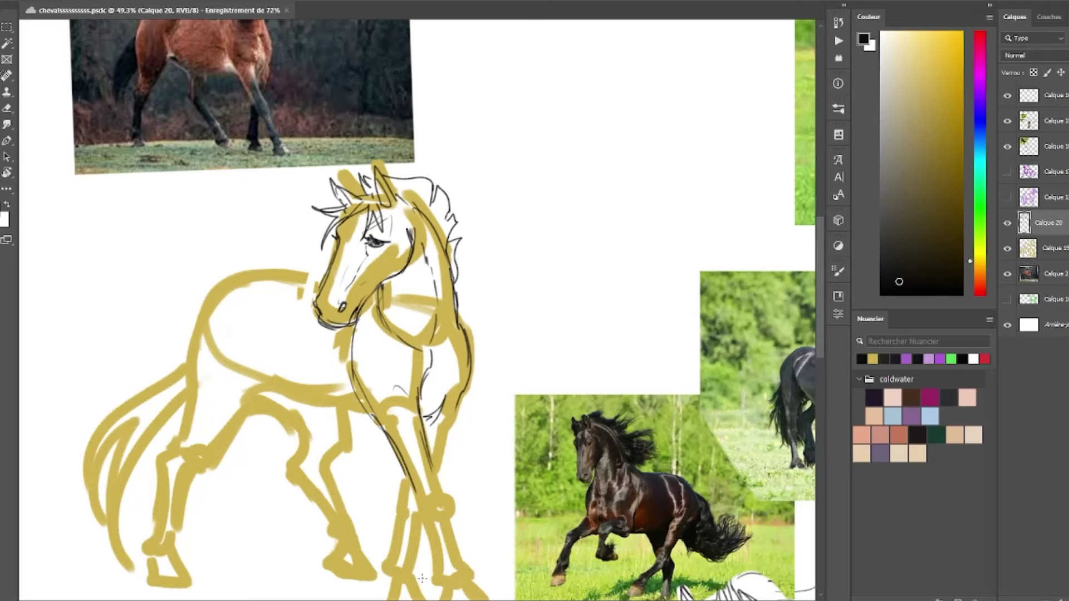
- Switch to the browser and look through the Clydesdale and Percheron pages in the horse breed search results
key(alt+Tab)
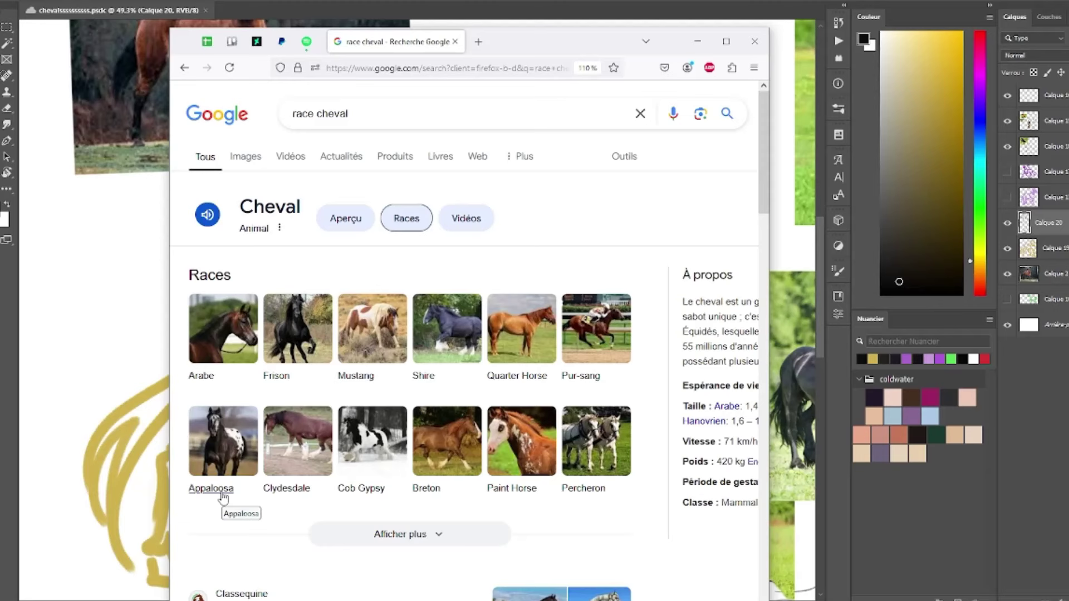
click(286, 488)
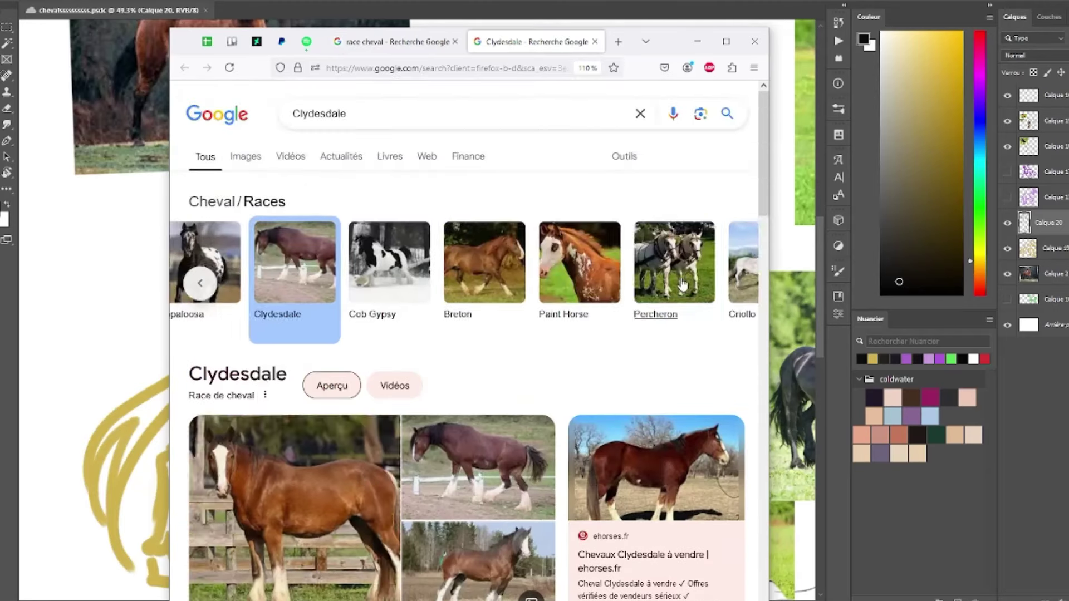
click(668, 310)
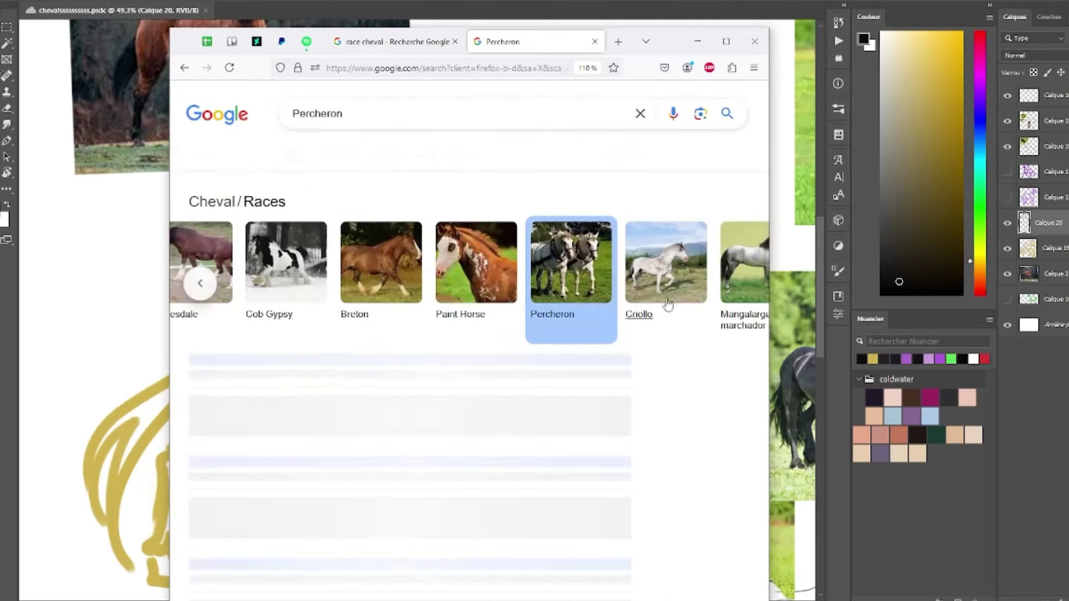
scroll(505, 468, down, 1)
scroll(297, 402, down, 2)
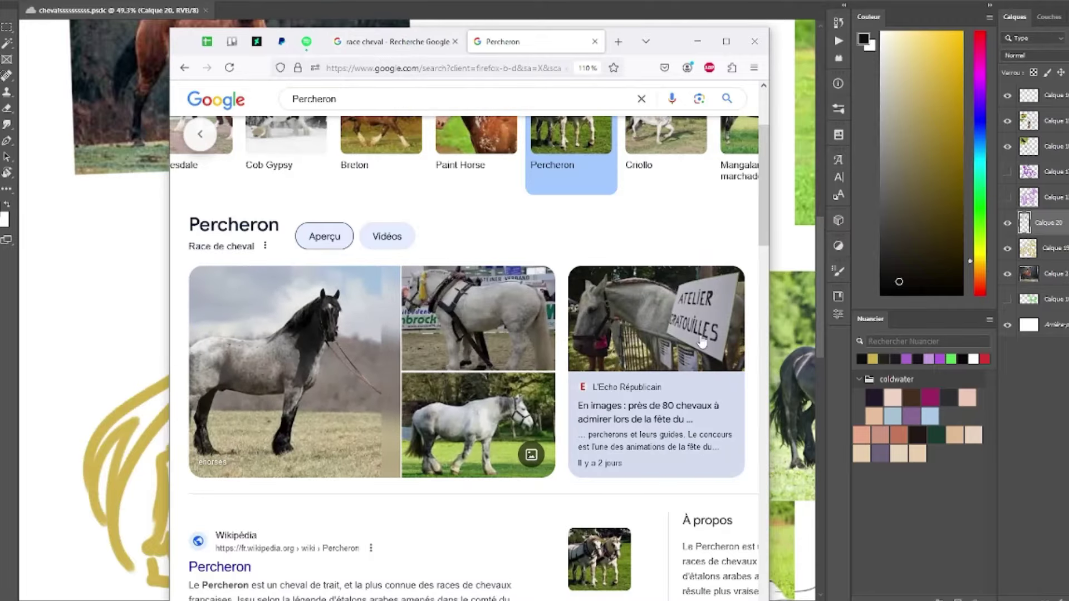
scroll(702, 342, up, 3)
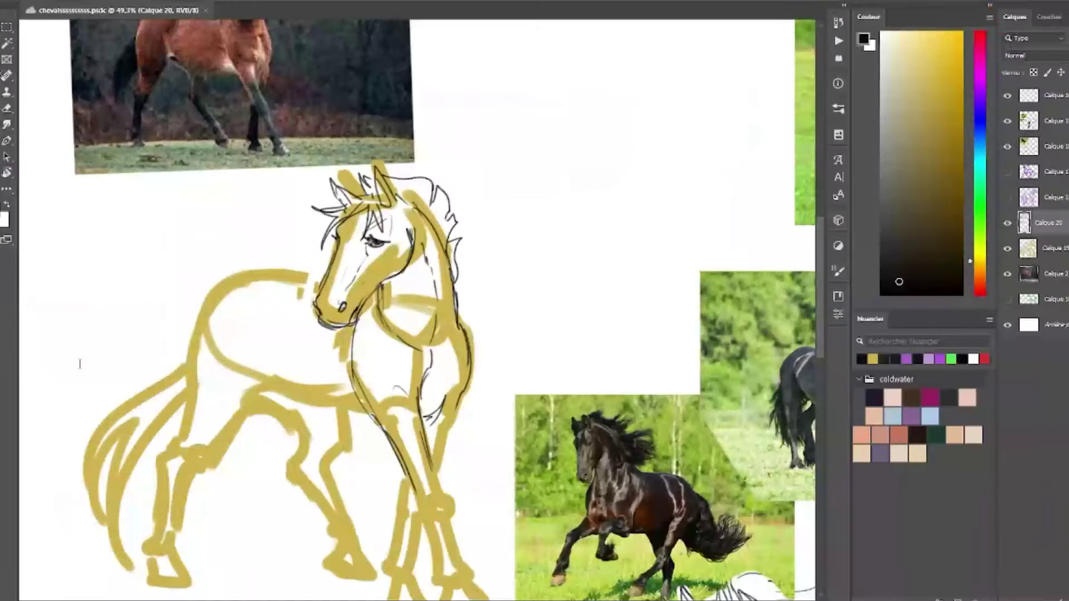
- Back in Photoshop, draw the line of the horse's back in black from the withers towards the croup
mouse_move(327, 279)
mouse_down()
mouse_move(281, 276)
mouse_move(301, 277)
mouse_up()
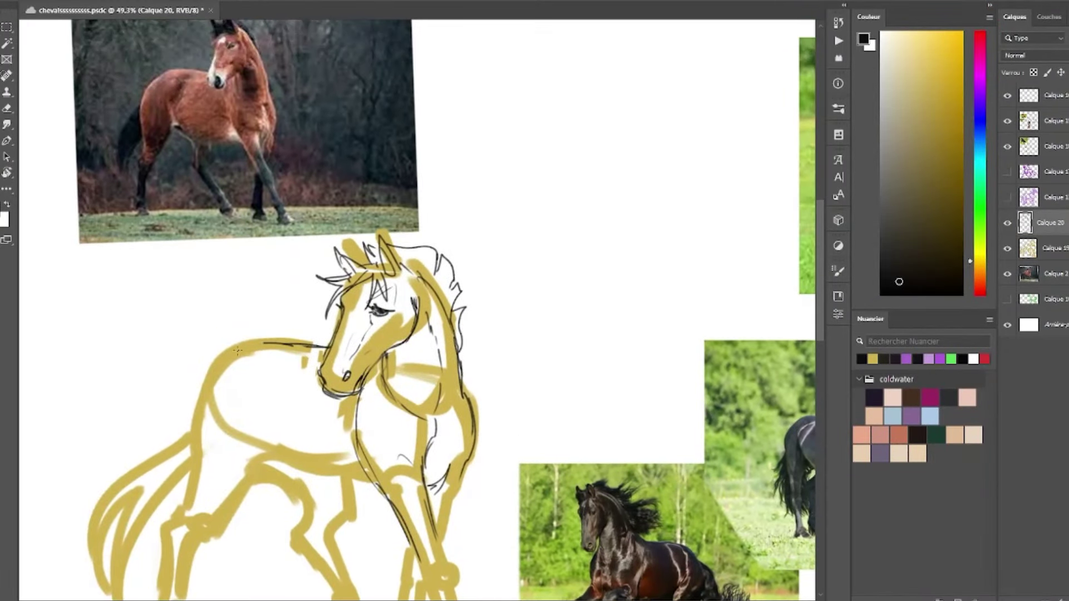